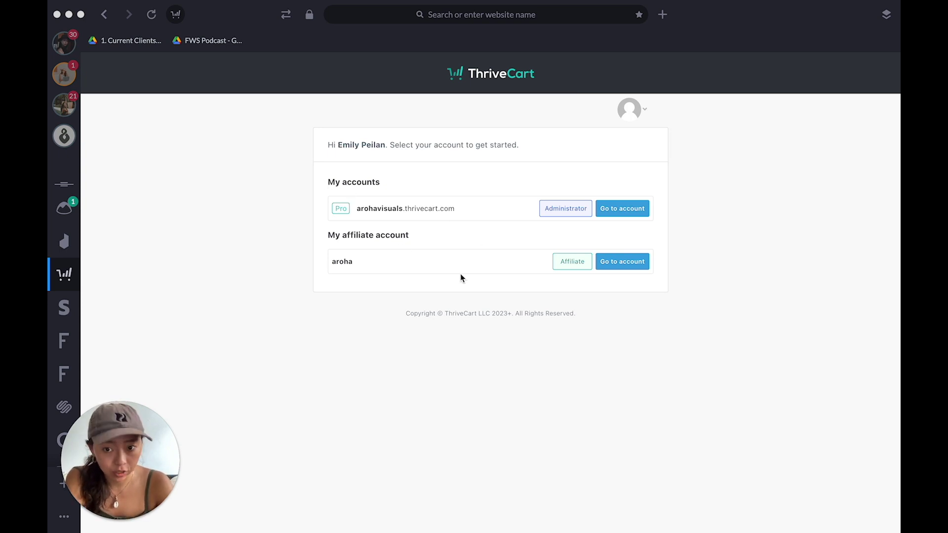
Enter the aroha affiliate account and look over the vendors whose products it promotes
click(413, 271)
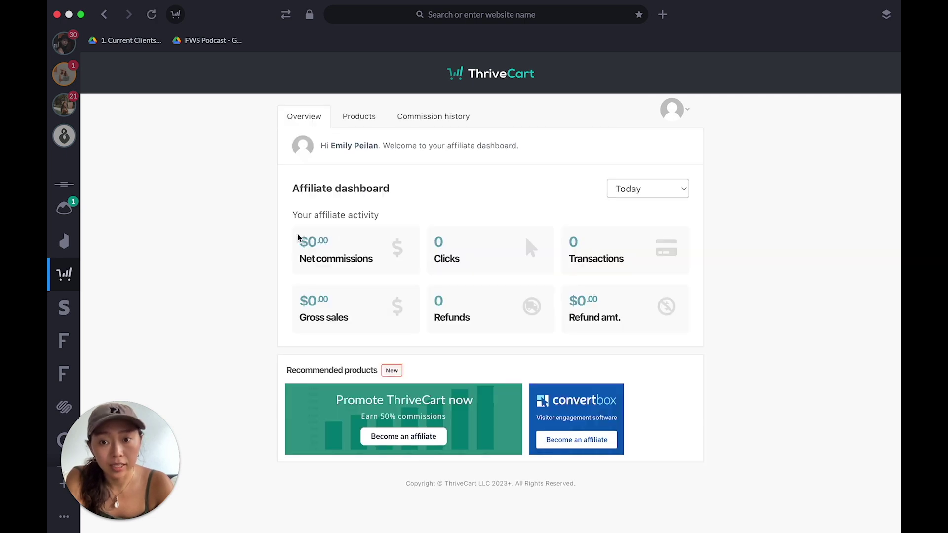
click(356, 119)
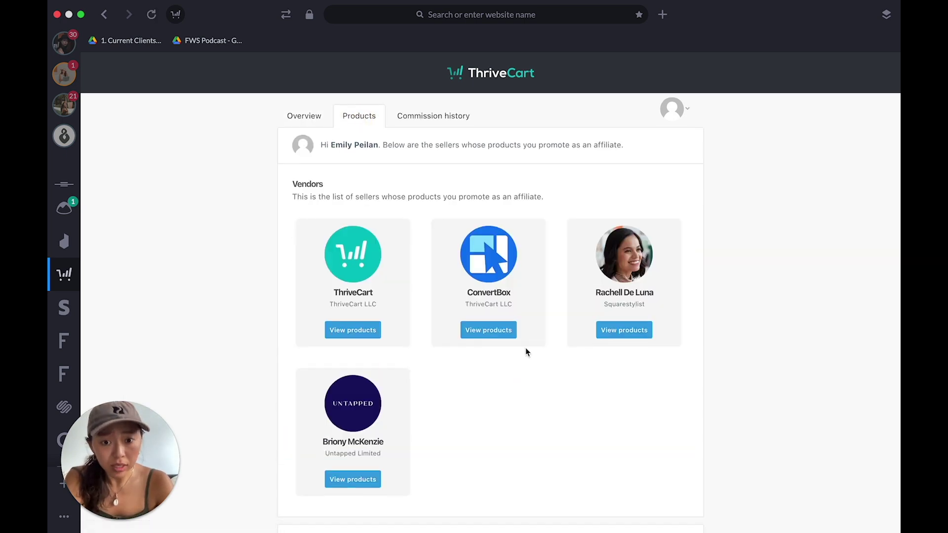
scroll(525, 352, down, 2)
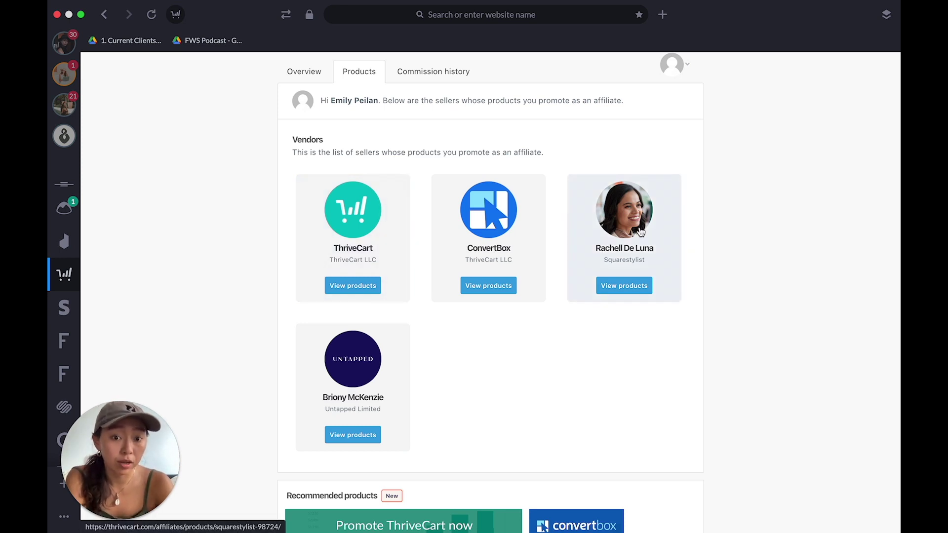
scroll(567, 385, down, 2)
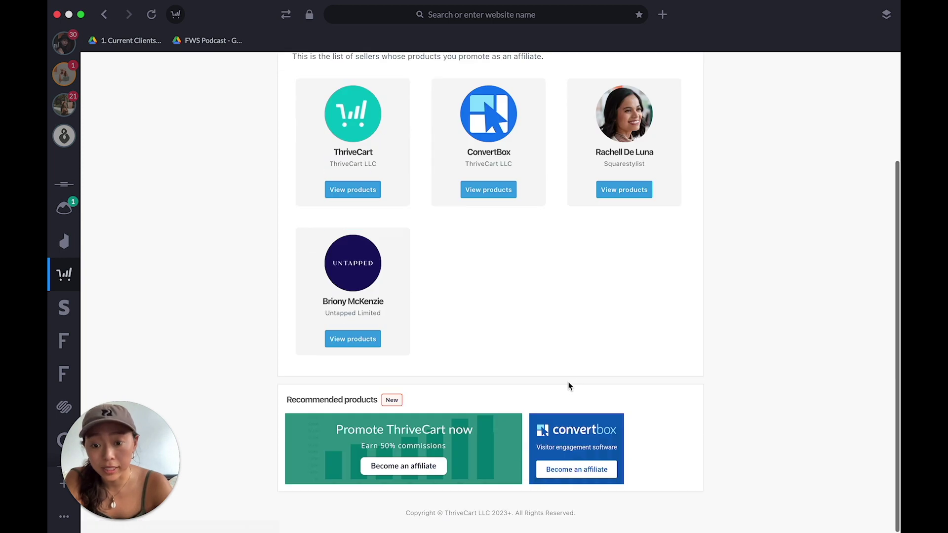
scroll(569, 386, up, 3)
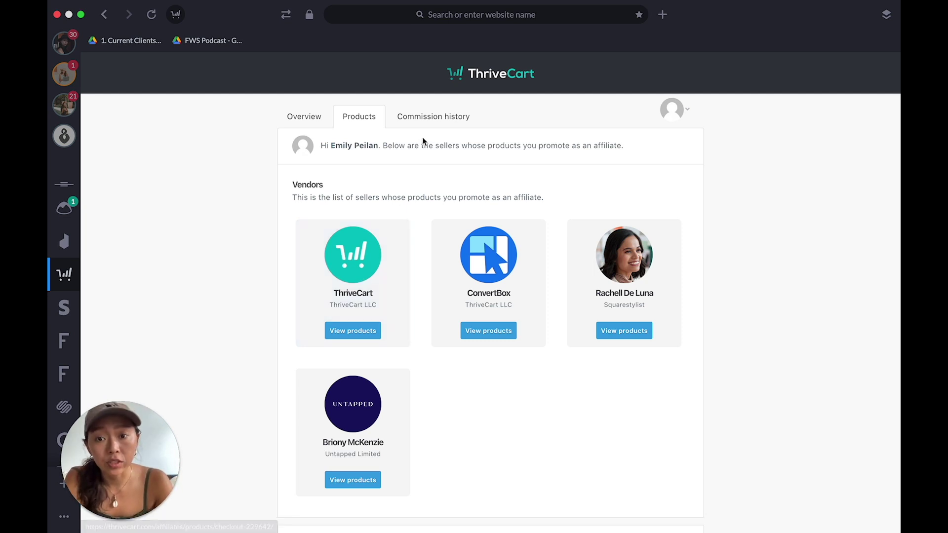
Copy the affiliate link for Untapped Limited's Untapped Conscious Sales Workshop product
click(369, 459)
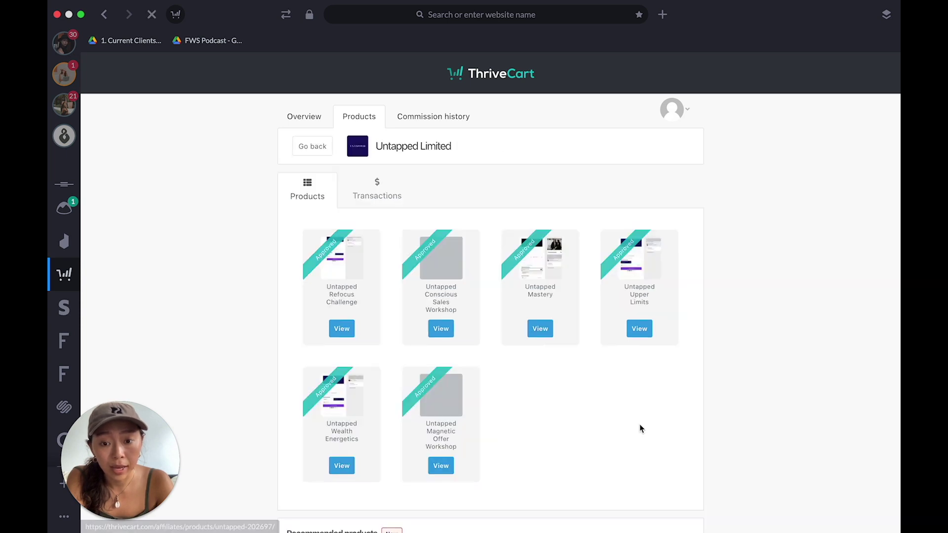
scroll(642, 419, down, 3)
click(440, 225)
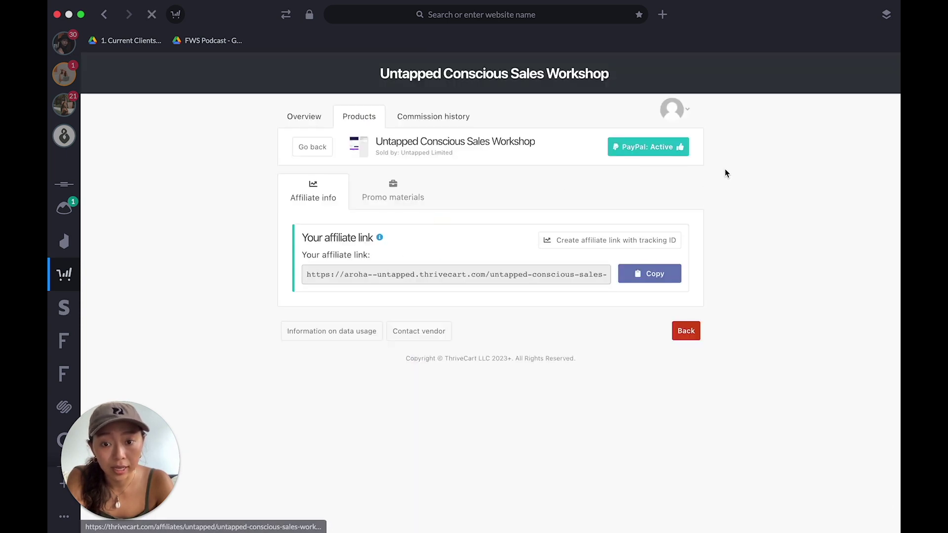
click(647, 274)
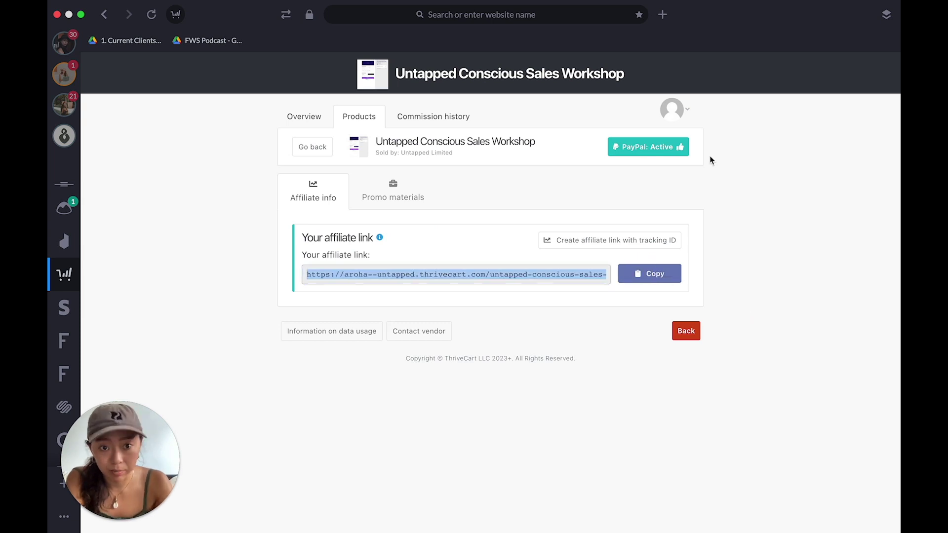
Switch from the affiliate account to the arohavisuals administrator account and show its dashboard
click(685, 111)
click(676, 154)
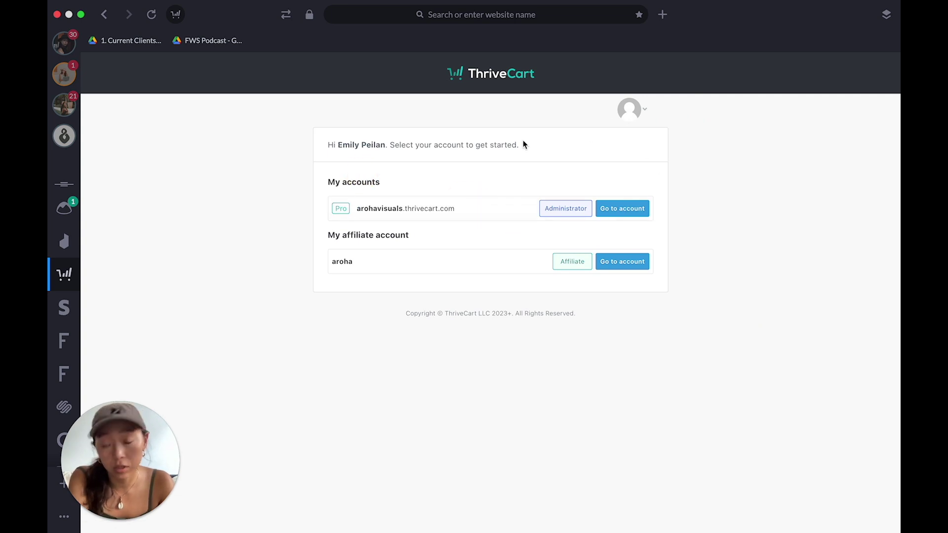
click(632, 213)
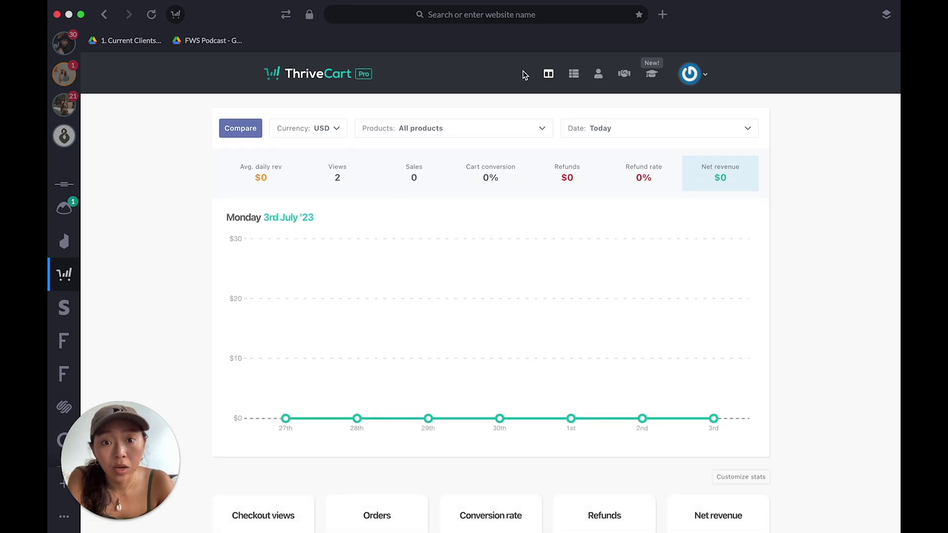
click(552, 77)
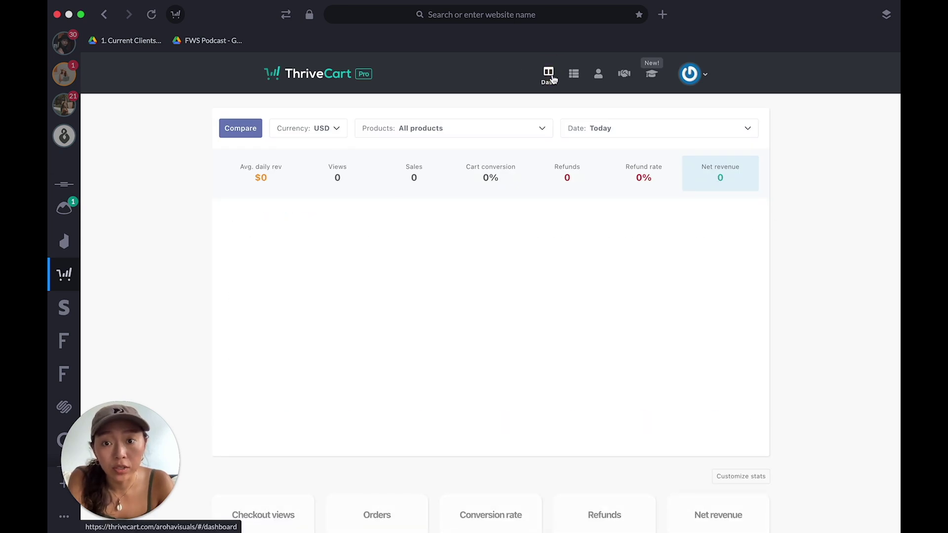
Examine the currency, date range and product filter options on the sales dashboard without changing them
click(334, 132)
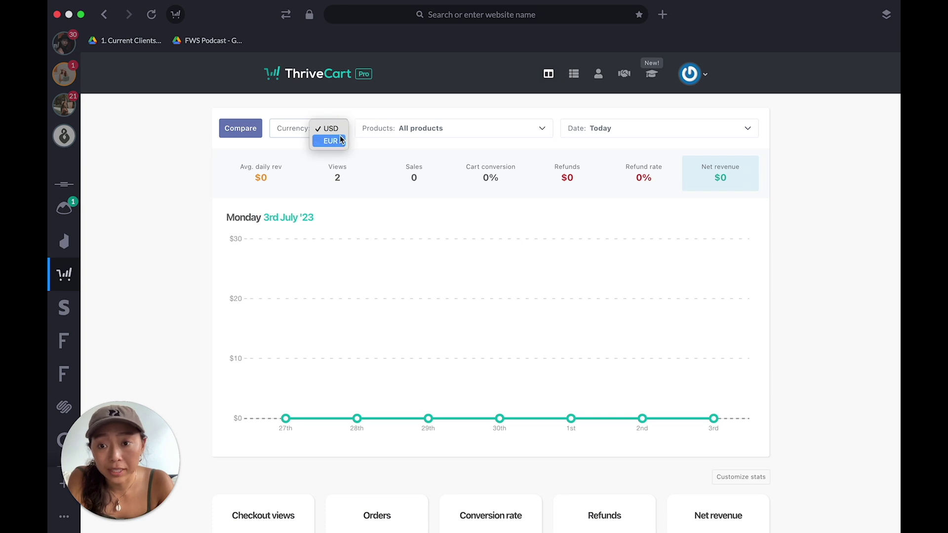
click(386, 107)
click(671, 132)
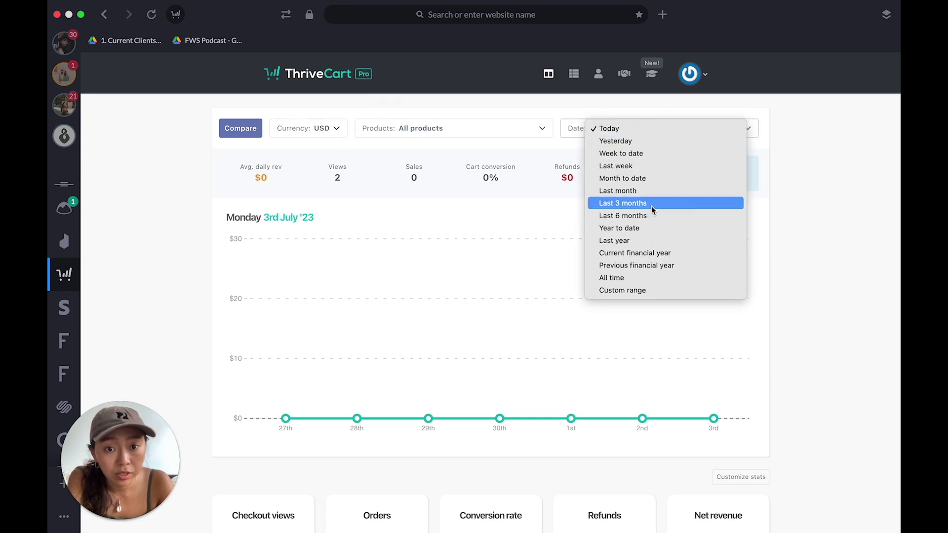
click(826, 250)
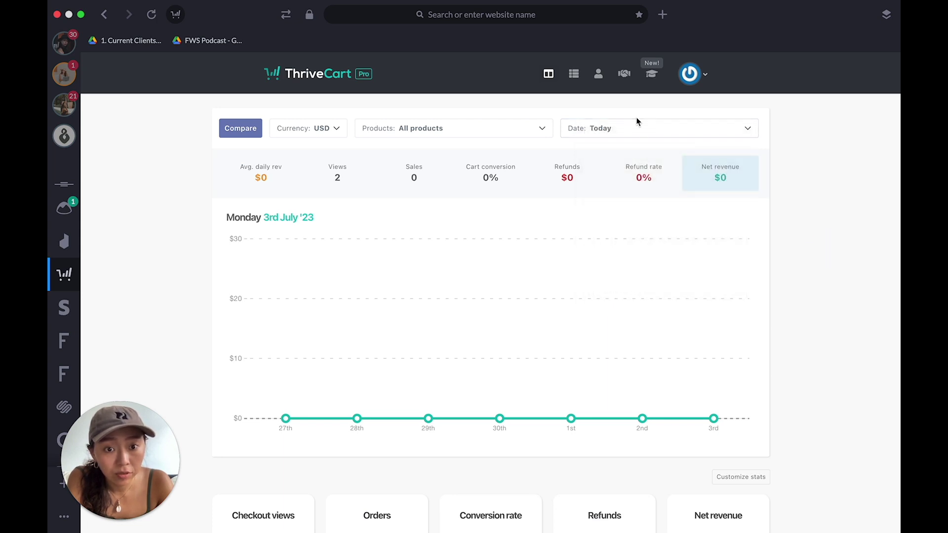
click(641, 127)
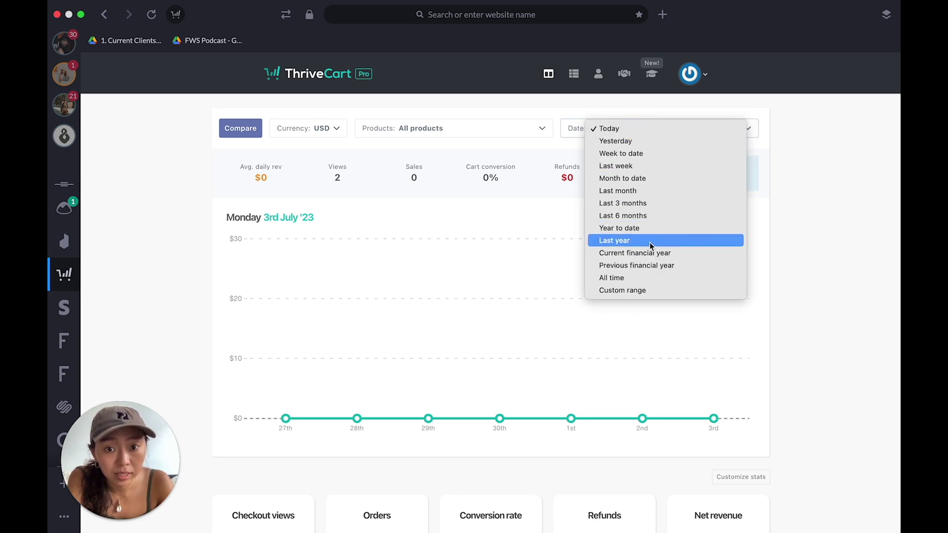
click(791, 294)
click(469, 128)
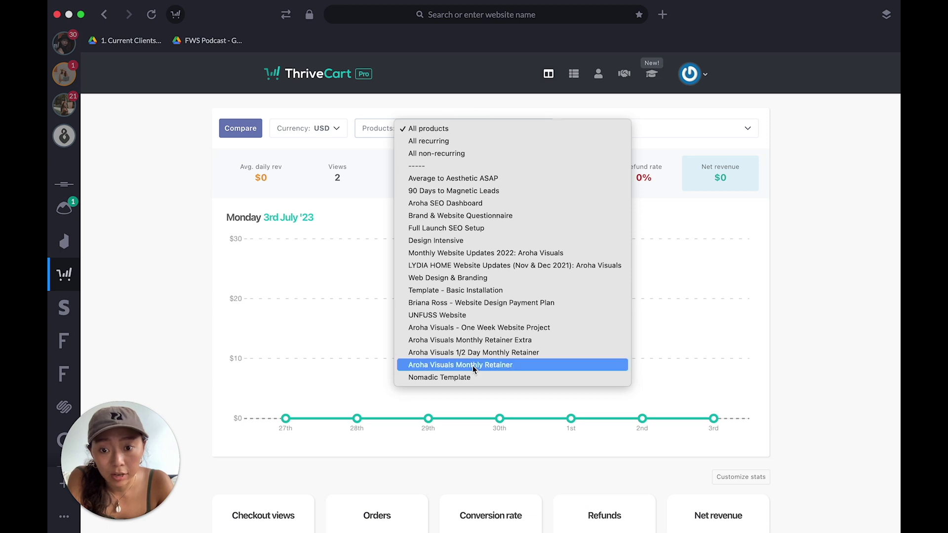
click(782, 269)
Look over the remaining dashboard statistics and the options available for the signed-in profile
scroll(783, 237, down, 10)
scroll(572, 254, up, 10)
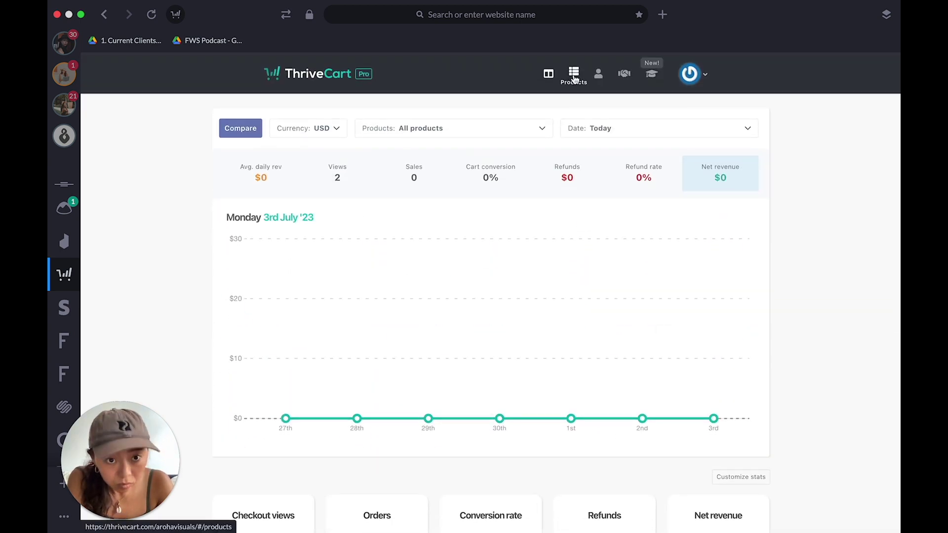
click(704, 76)
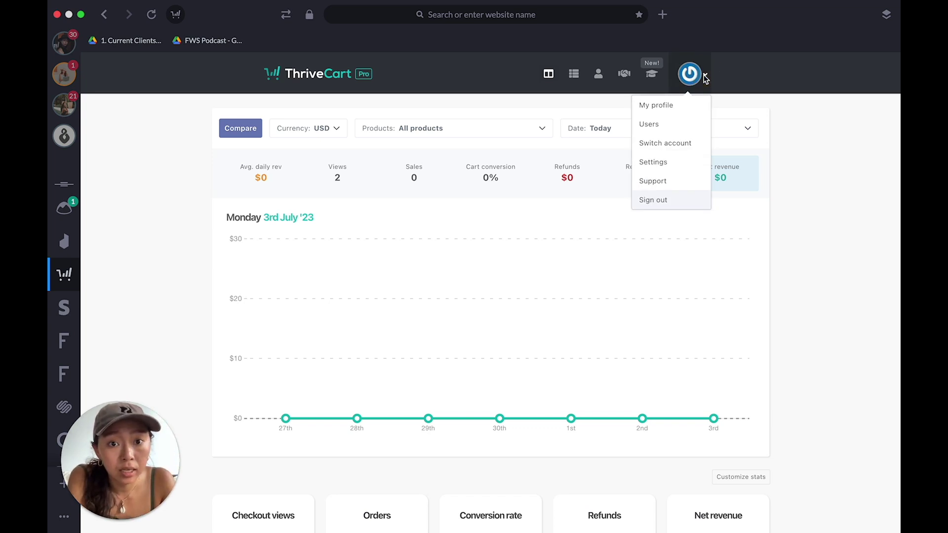
click(575, 96)
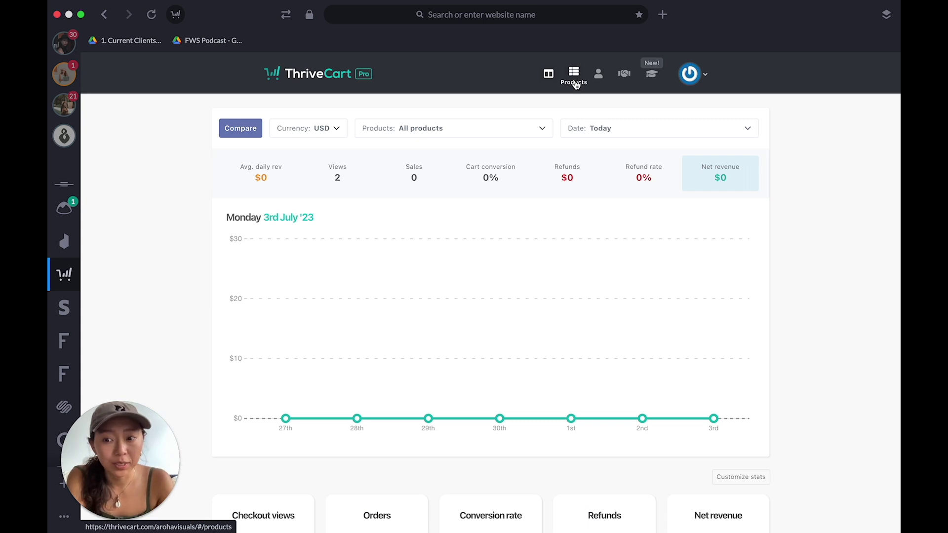
List the customer subscriptions with new signups from the last 6 months
click(596, 79)
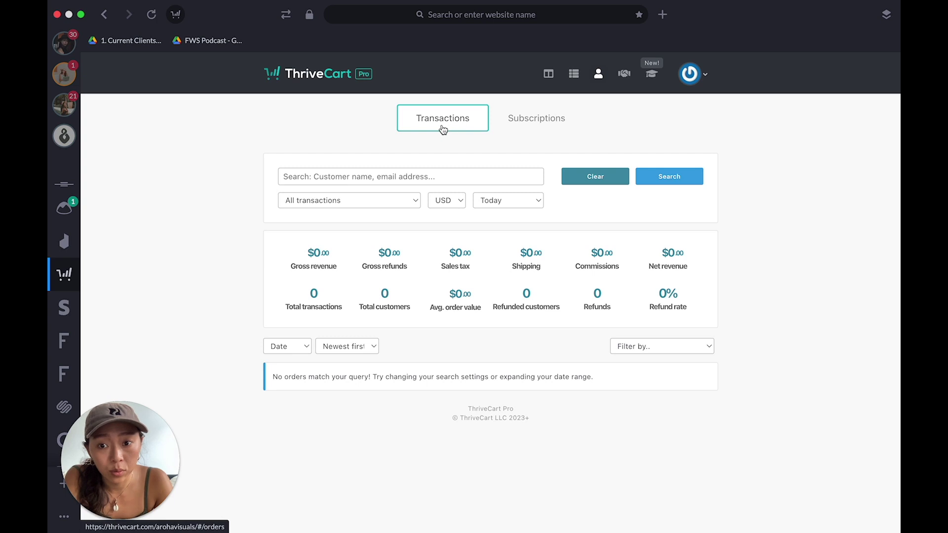
click(525, 127)
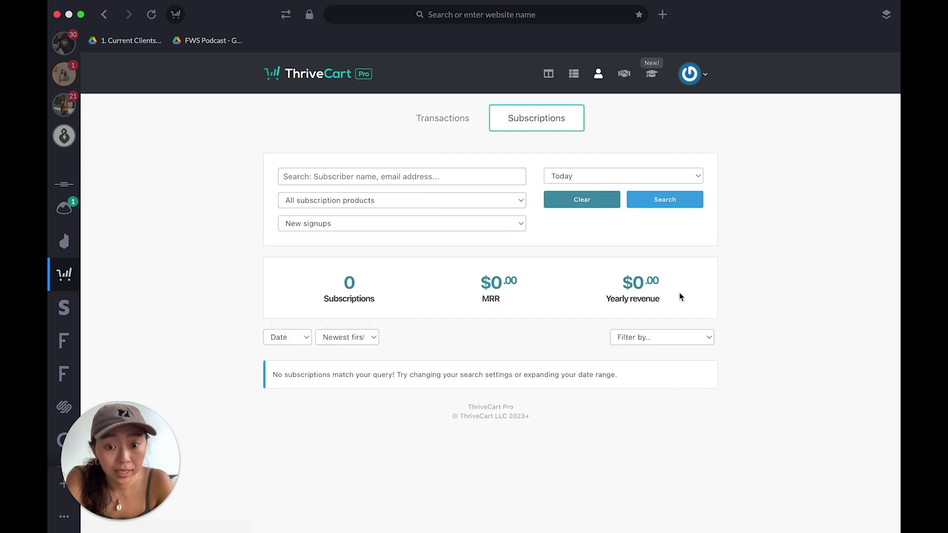
click(603, 182)
click(596, 265)
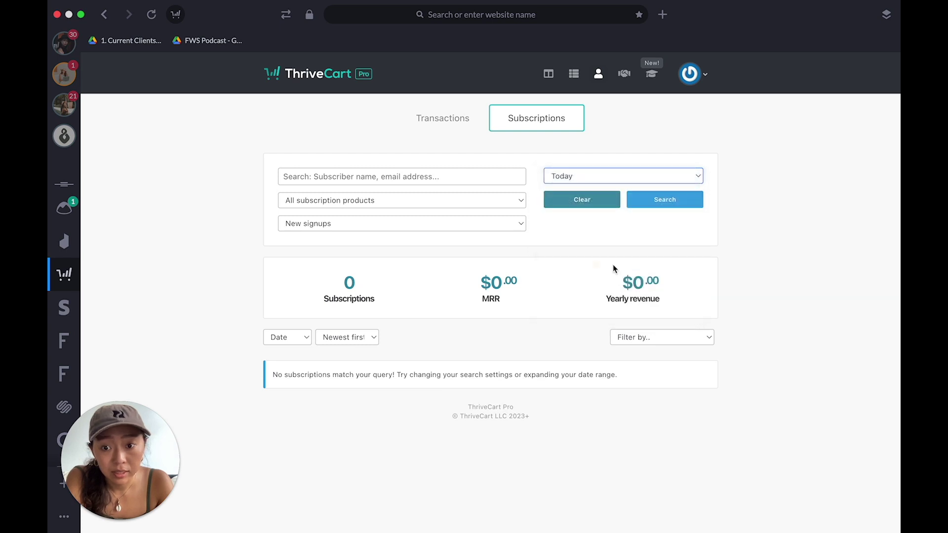
scroll(463, 277, down, 5)
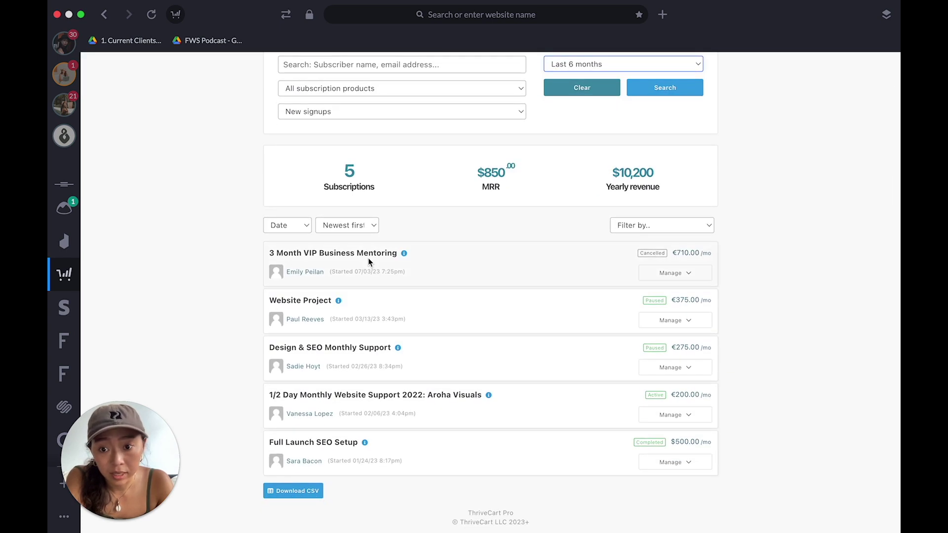
Check the management options of the 3 Month VIP Business Mentoring and Website Project subscriptions, and the former's status details
click(686, 273)
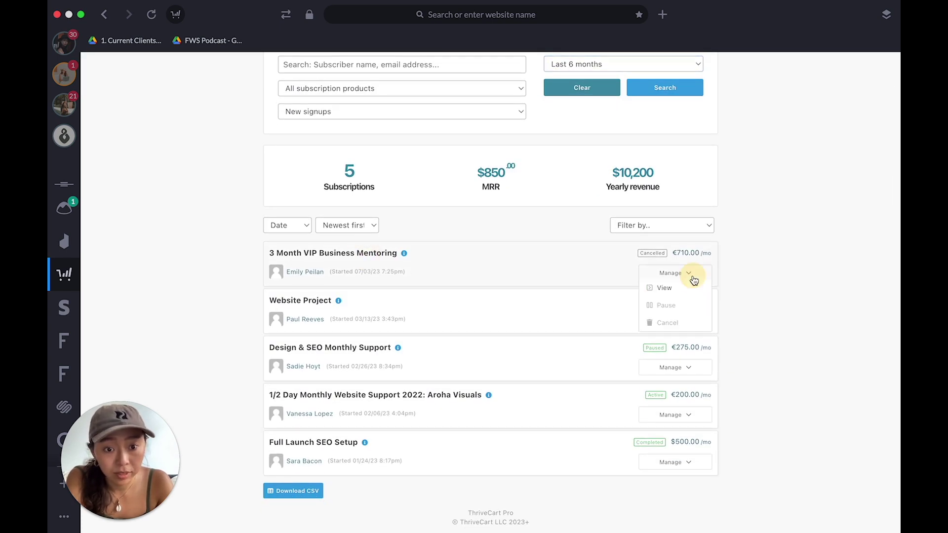
mouse_move(650, 251)
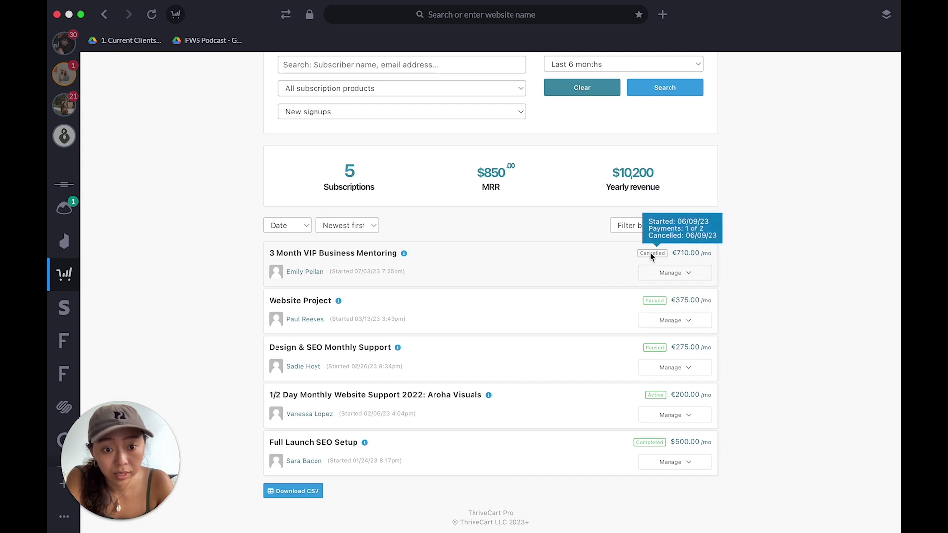
click(672, 320)
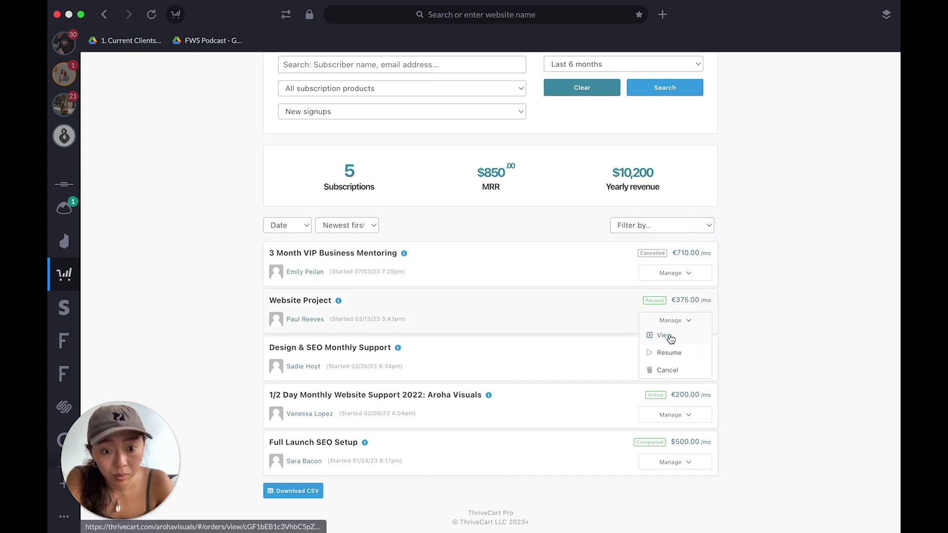
scroll(627, 112, up, 3)
List the transactions from the last 6 months and view more details of the newest 90 Days to Magnetic Leads order
click(444, 116)
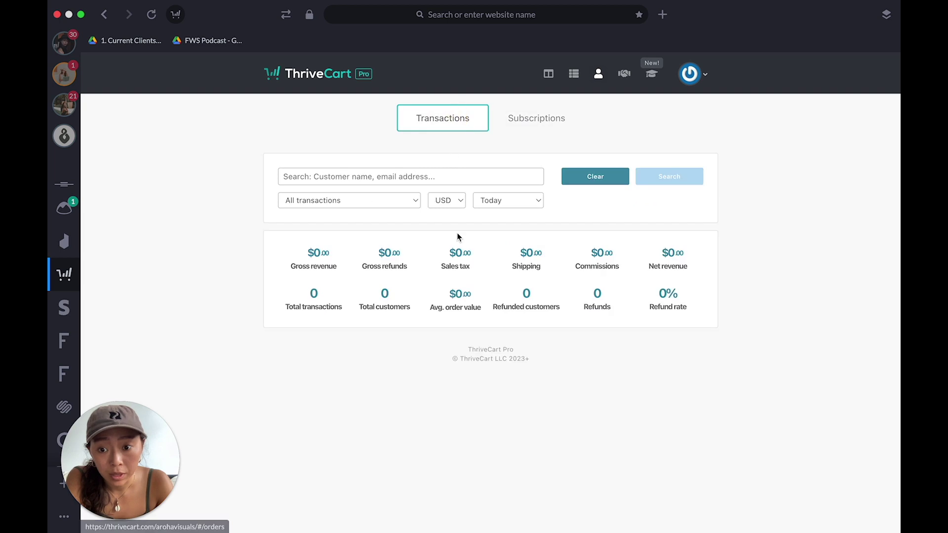
click(507, 199)
click(516, 284)
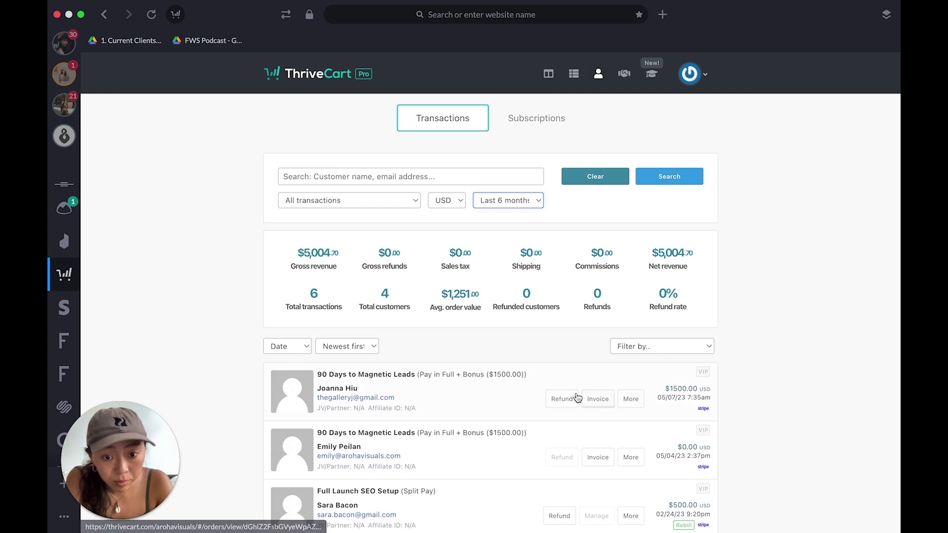
click(631, 401)
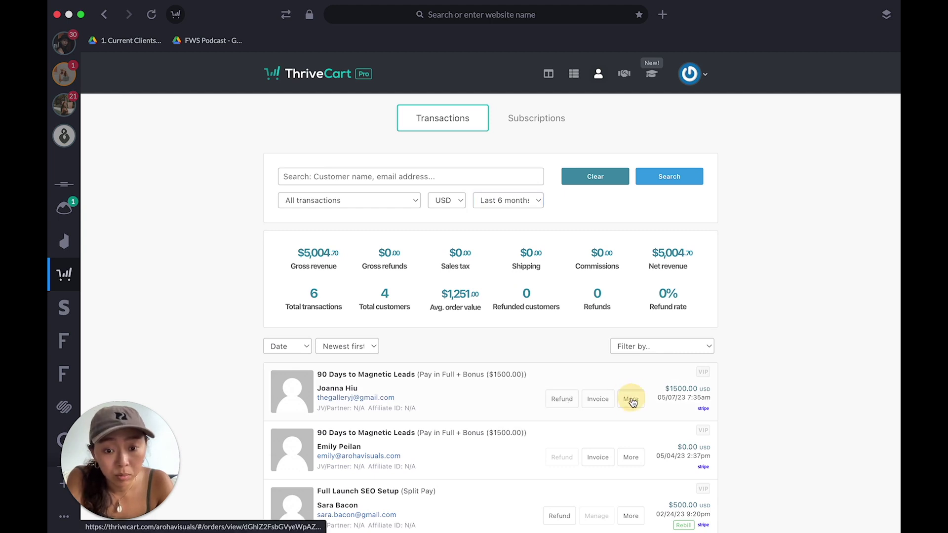
click(704, 338)
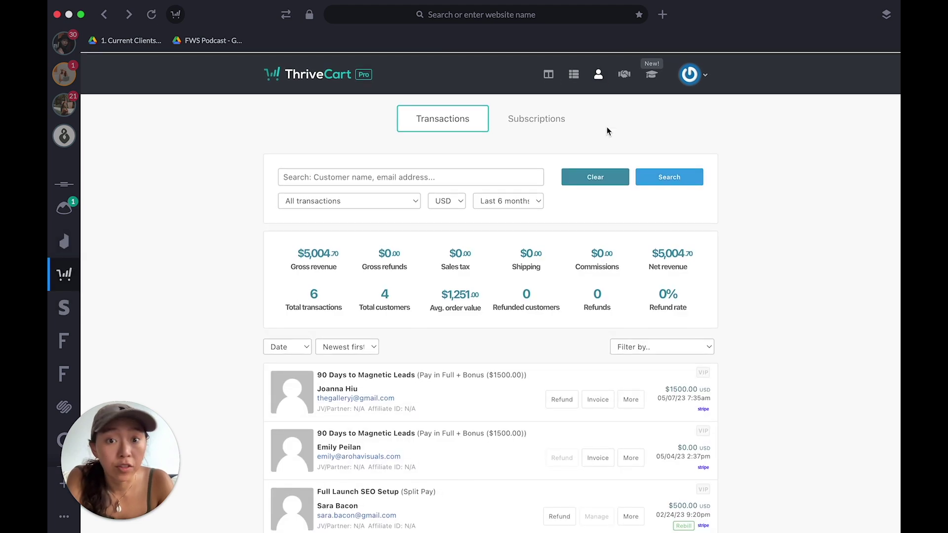
View the affiliates overview and the Learn area's course section
click(625, 75)
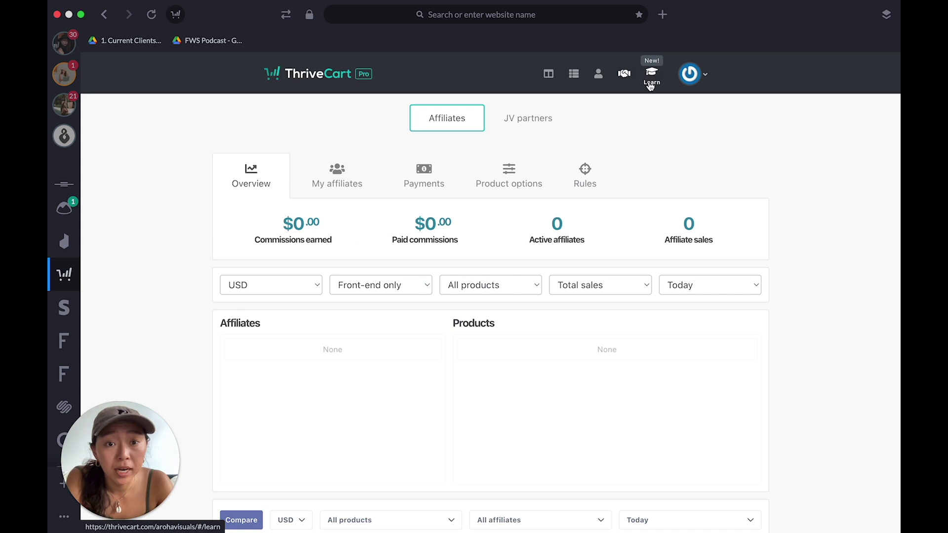
click(651, 83)
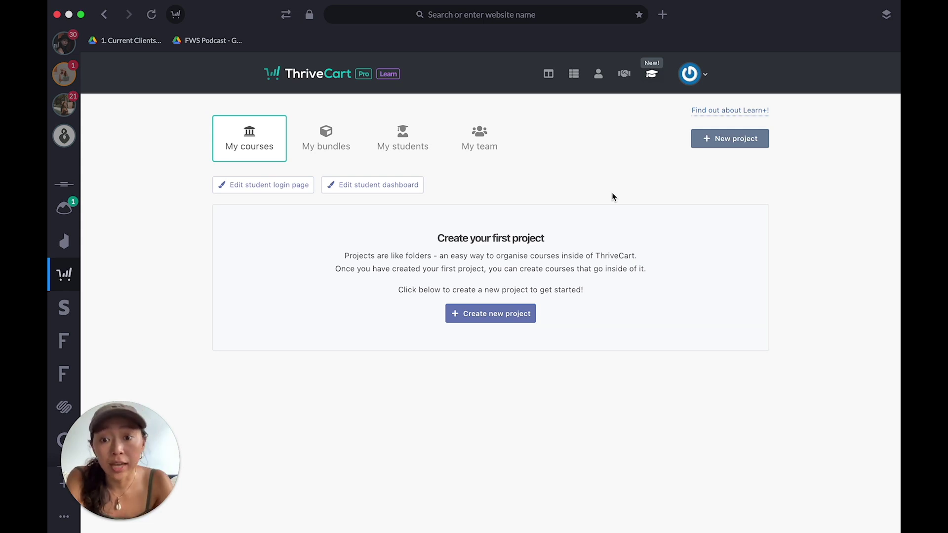
View the student dashboard's course listing design in the page editor and exit without saving
click(344, 185)
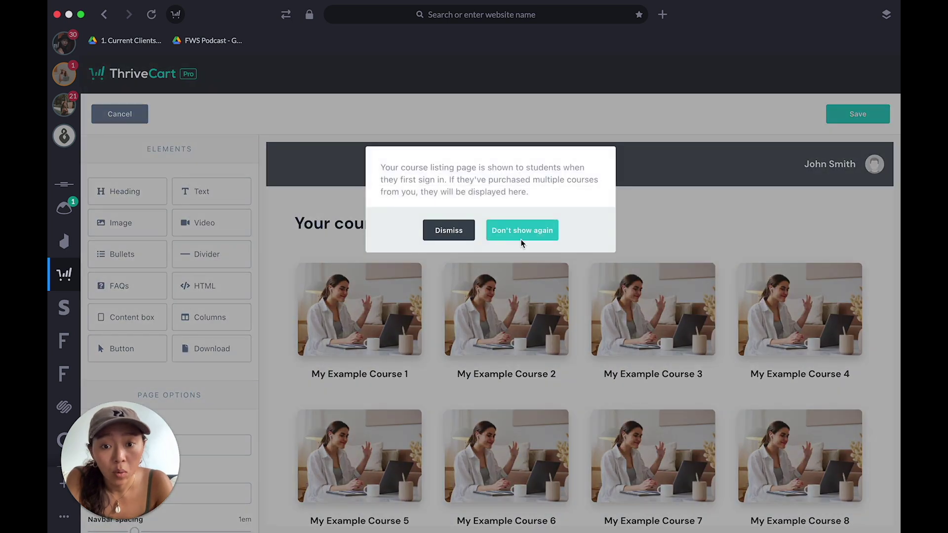
click(447, 236)
scroll(441, 333, down, 1)
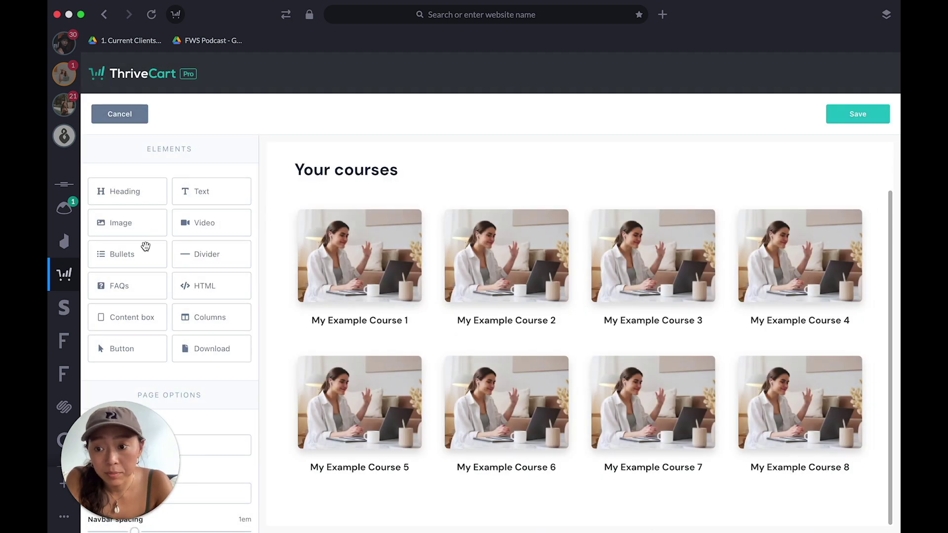
click(119, 114)
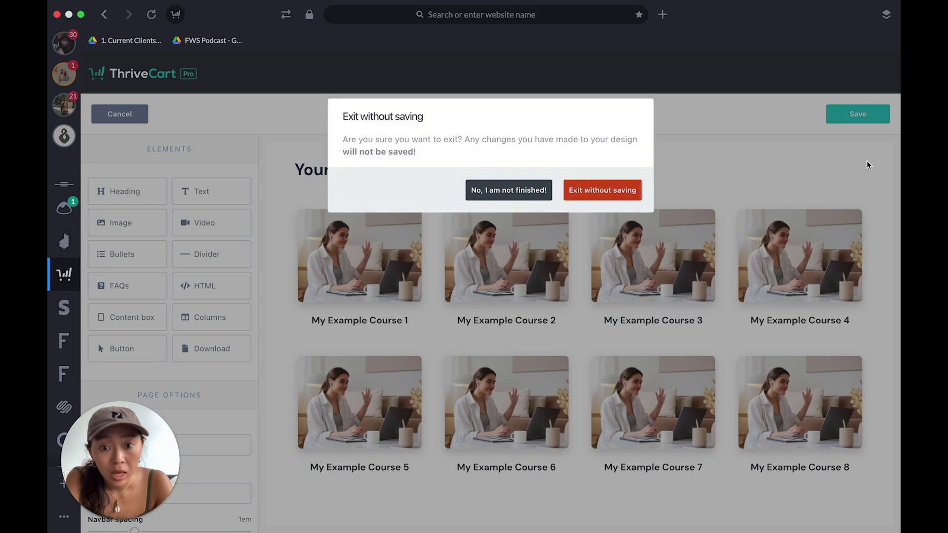
click(579, 192)
View the student login page design in its editor and exit without saving
click(284, 189)
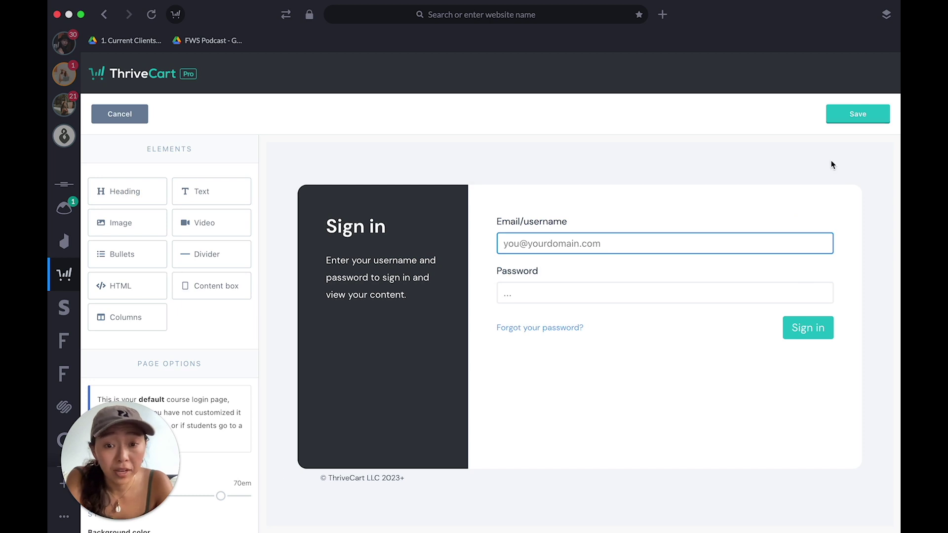
scroll(565, 322, left, 5)
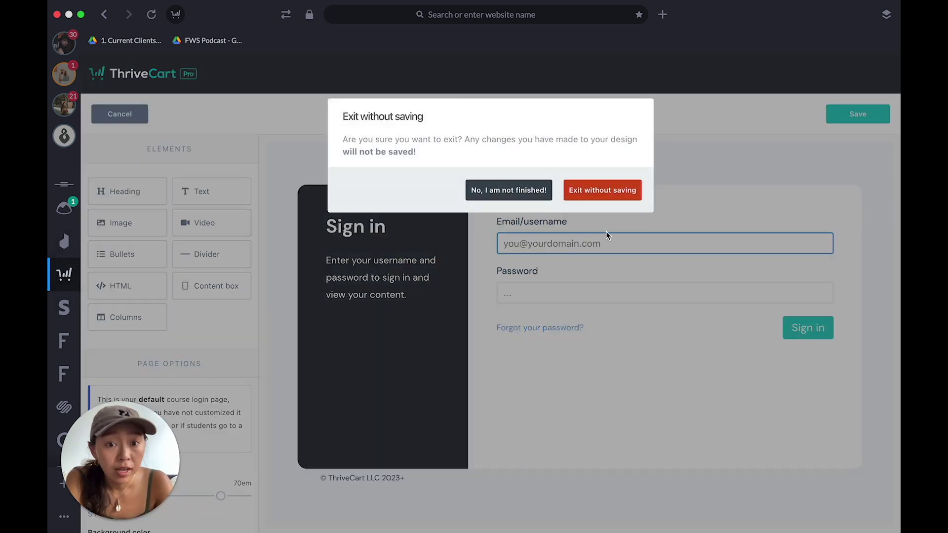
click(603, 190)
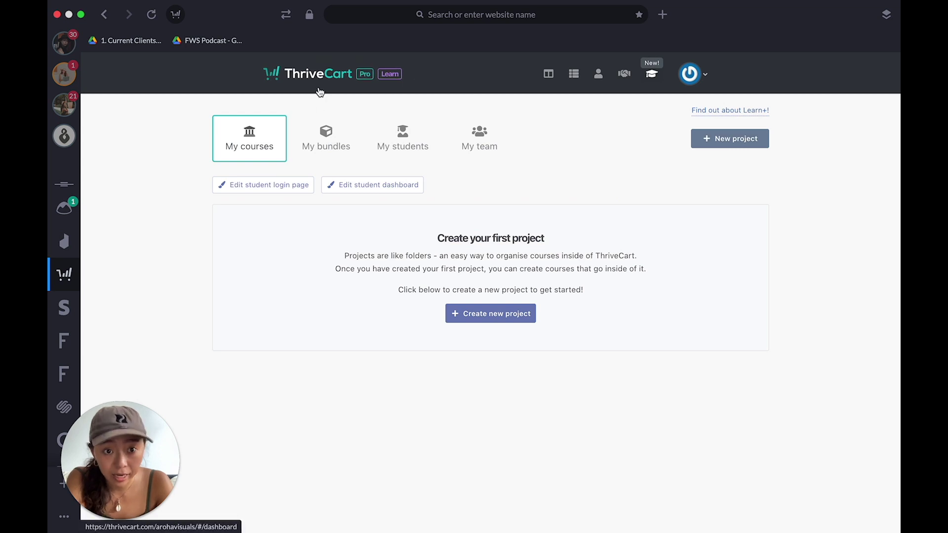
Review what the Learn+ upgrade offer includes and decline the upgrade
click(761, 115)
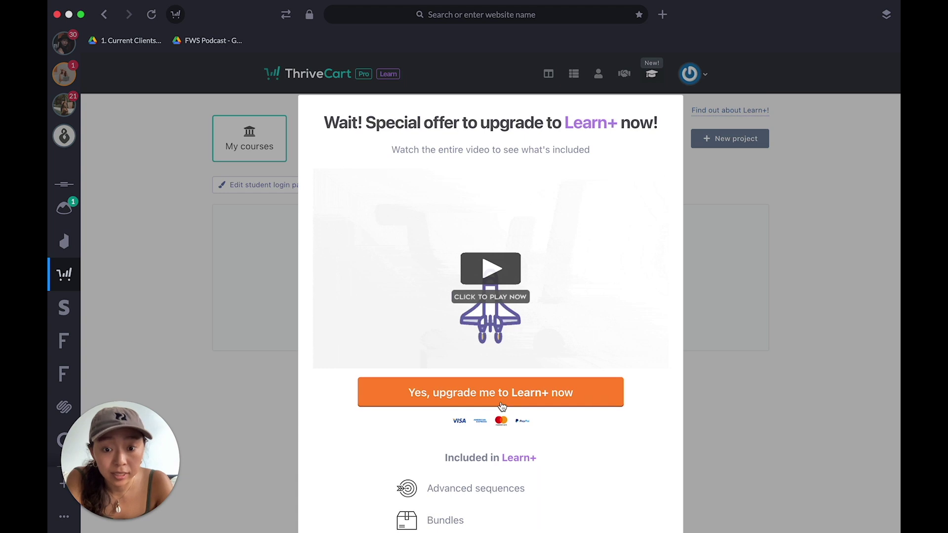
scroll(513, 324, down, 3)
scroll(511, 326, down, 2)
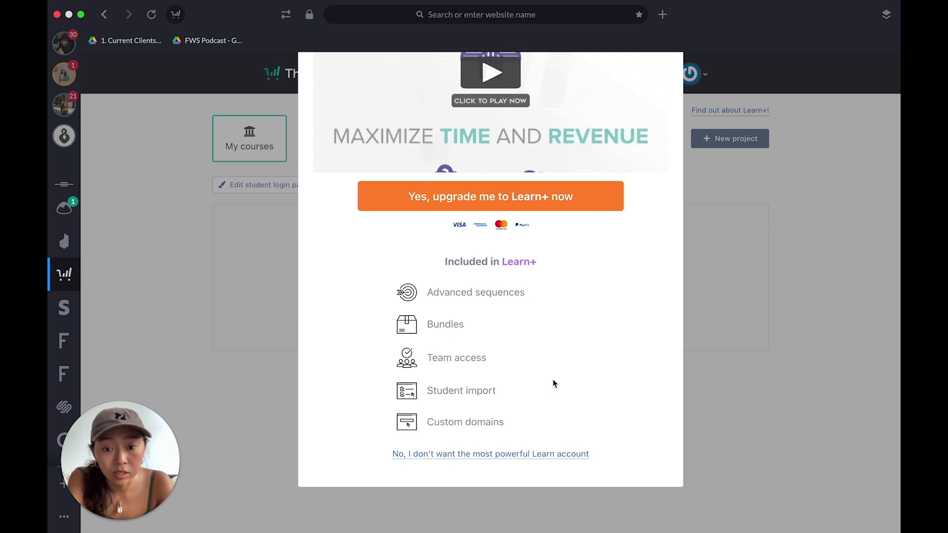
scroll(727, 386, up, 5)
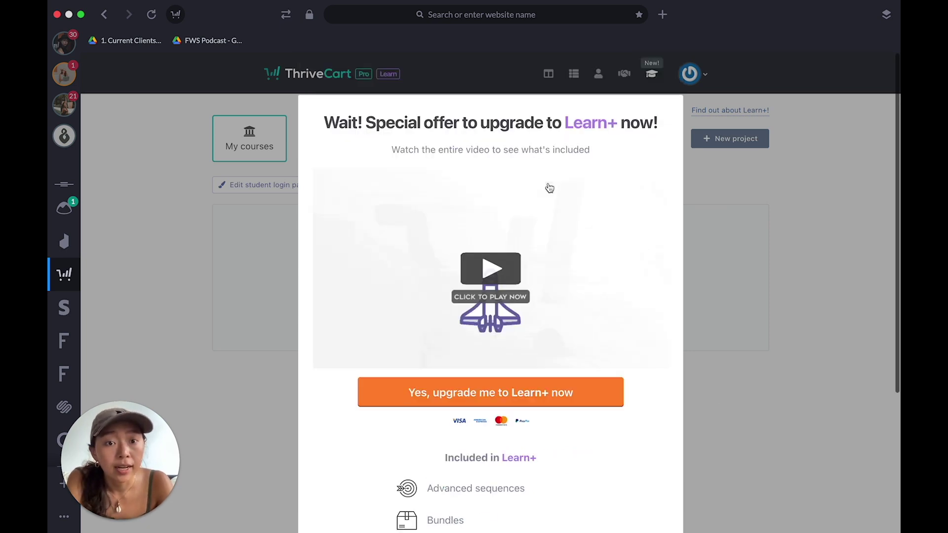
scroll(643, 320, down, 5)
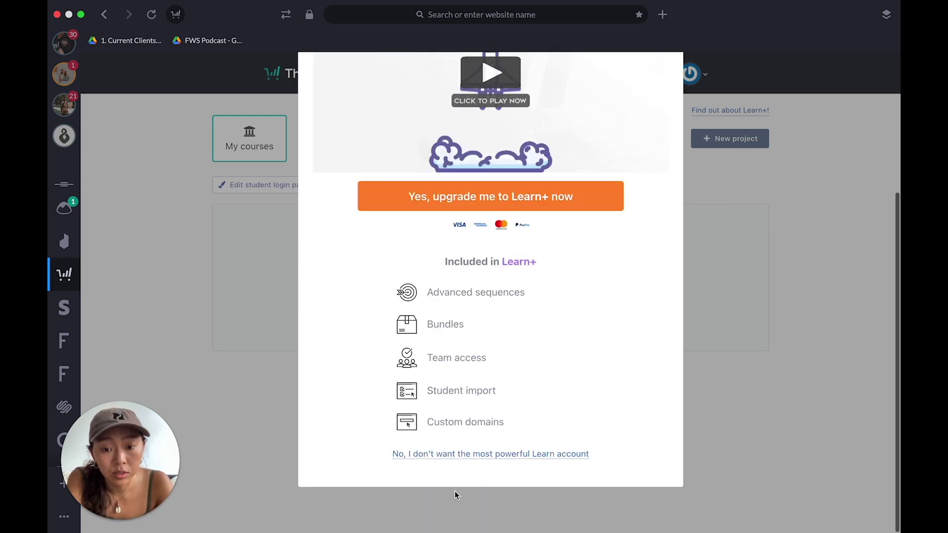
click(508, 455)
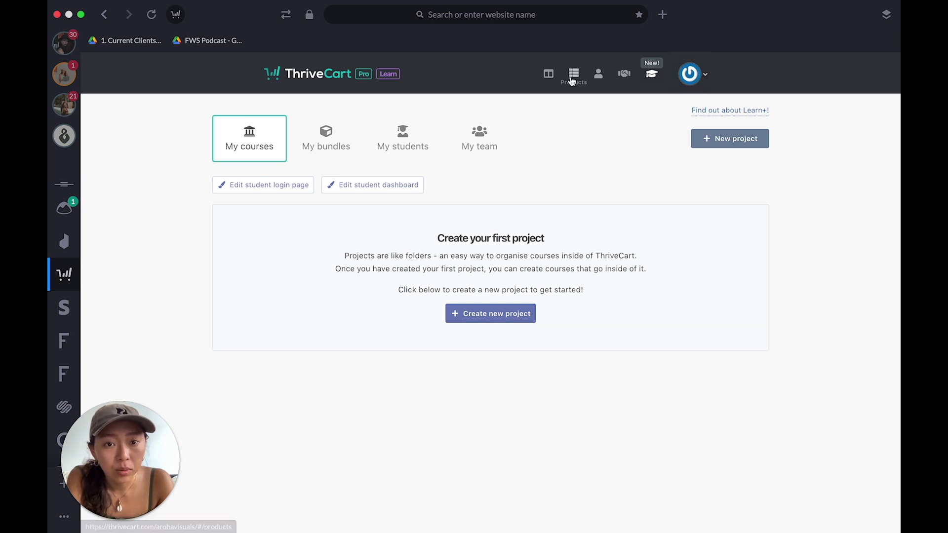
Look through the account profile's business, address, notification and security fields, and return to the Learn course area
click(704, 75)
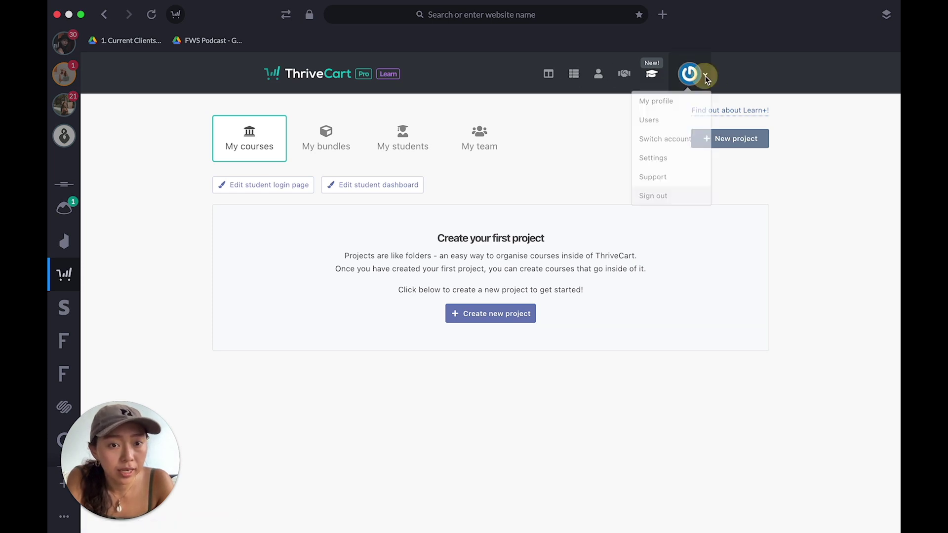
click(668, 109)
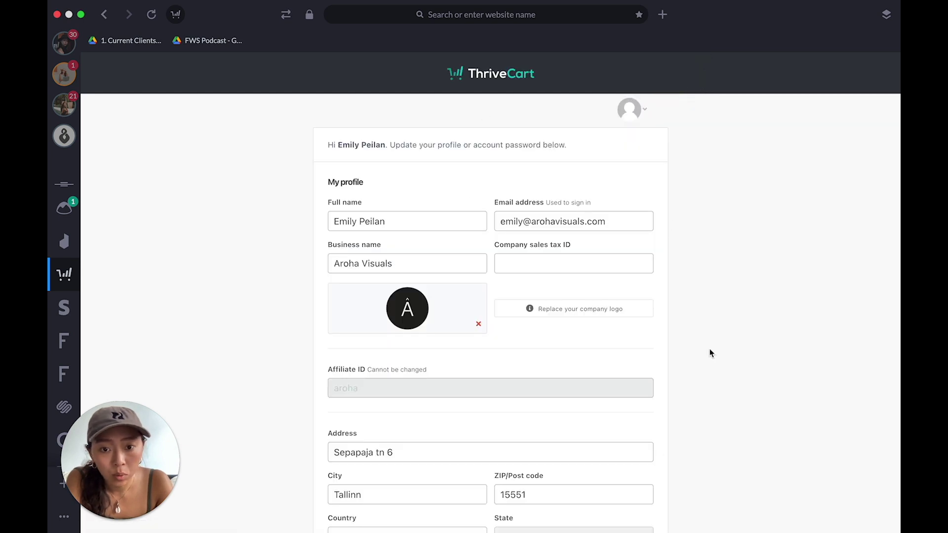
scroll(691, 395, down, 2)
click(566, 213)
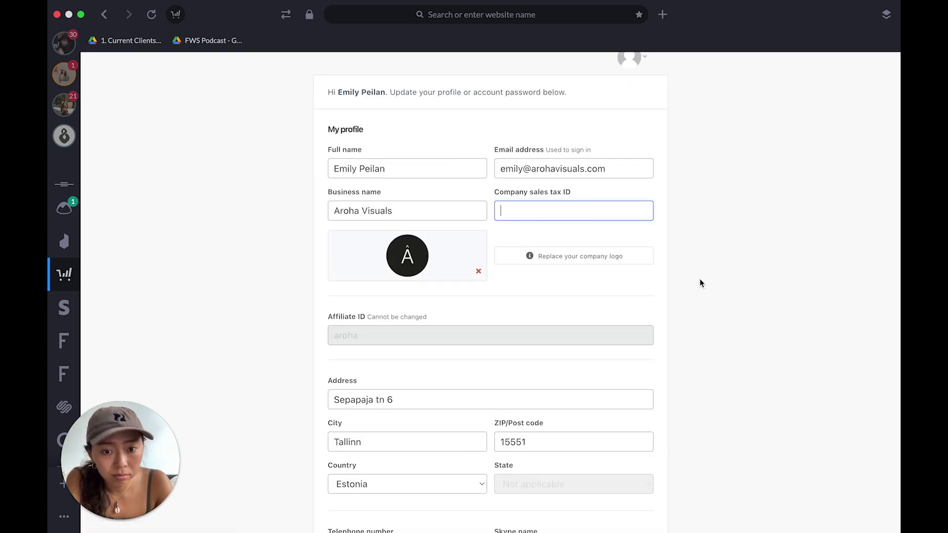
scroll(700, 283, down, 5)
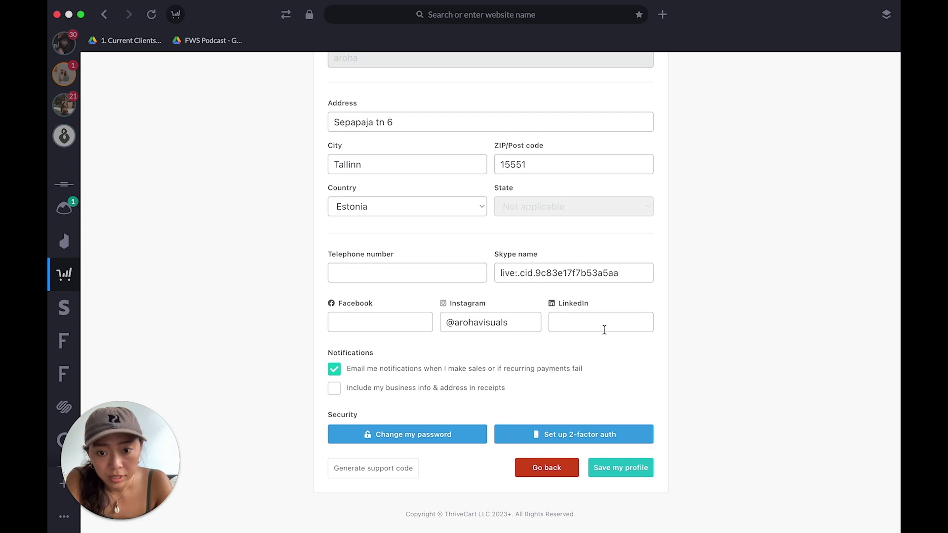
scroll(674, 352, up, 10)
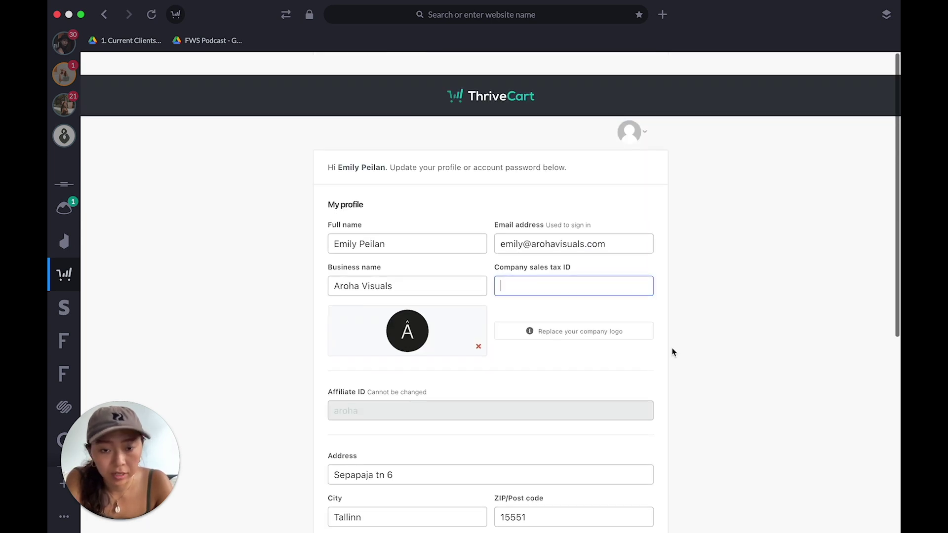
click(644, 107)
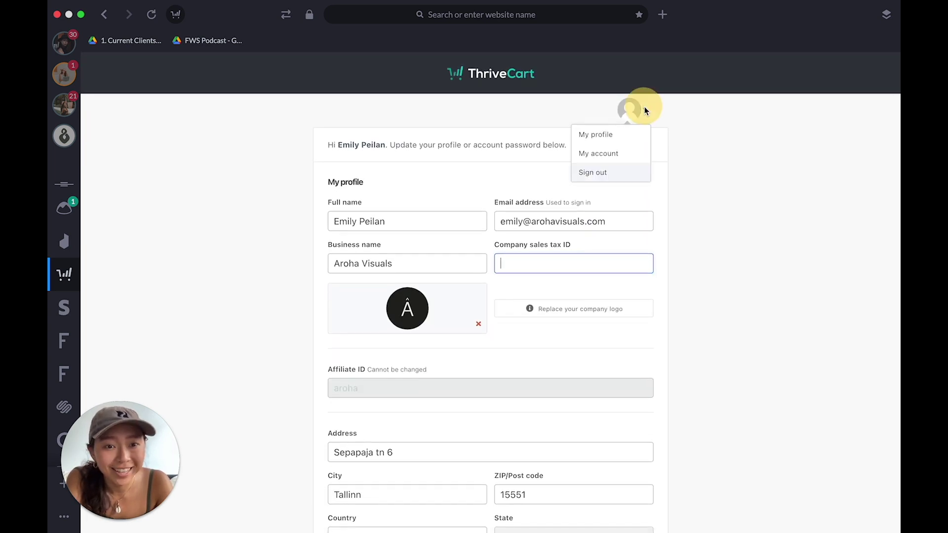
click(632, 140)
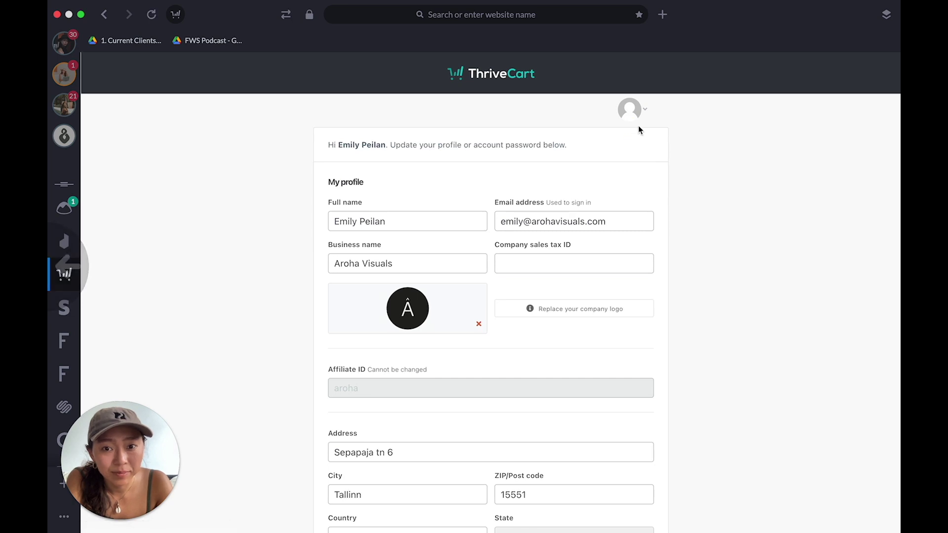
View the list of users on the account and go back to the course area
click(709, 78)
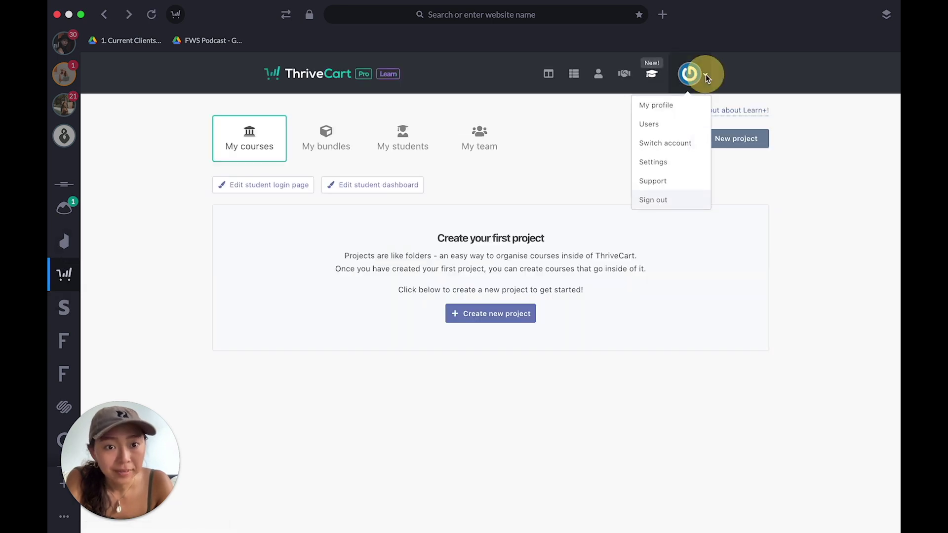
click(685, 125)
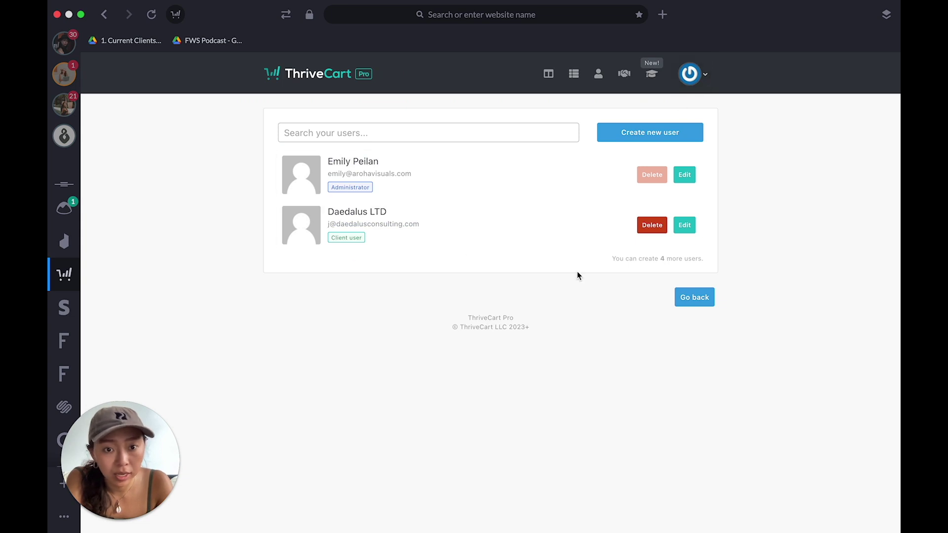
scroll(449, 248, left, 3)
Open the account's settings and view the Legal & compliance options, returning to the settings overview
click(706, 76)
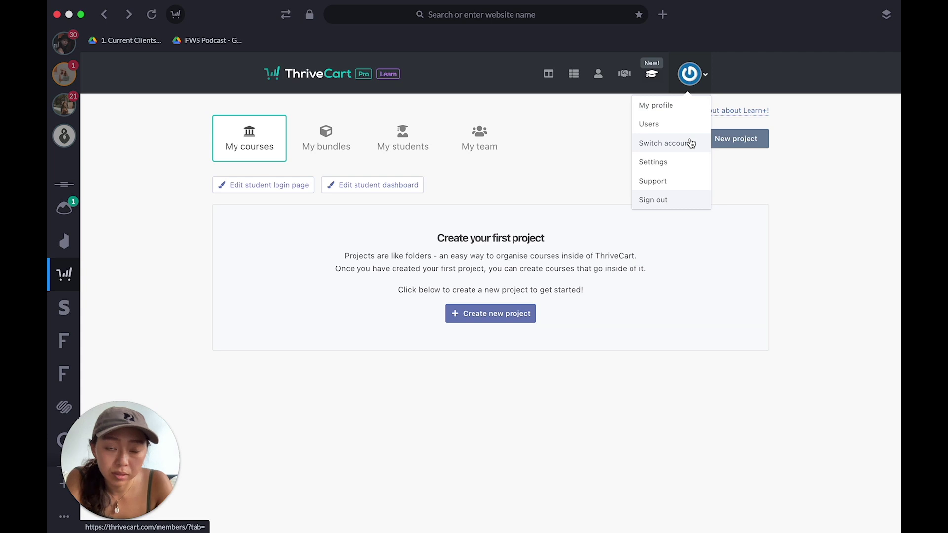
click(683, 166)
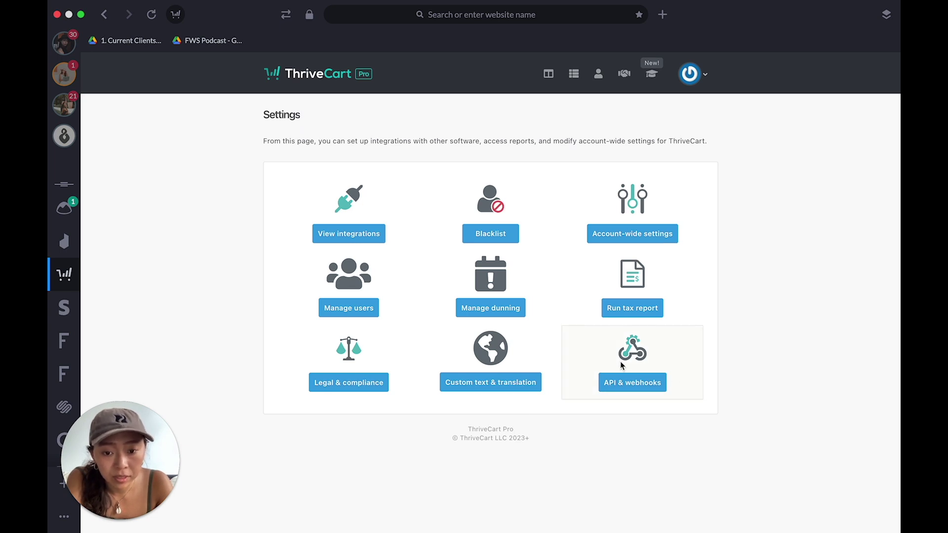
click(364, 386)
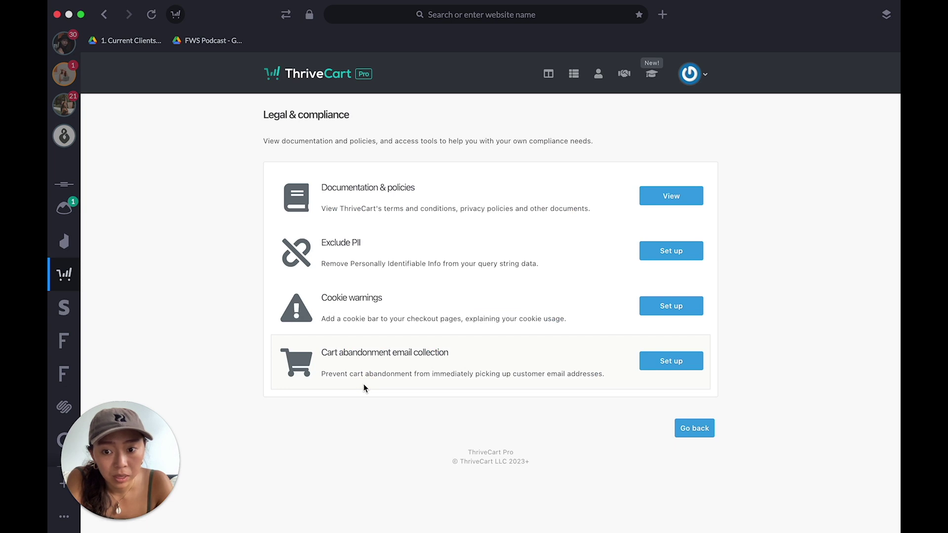
scroll(363, 387, left, 5)
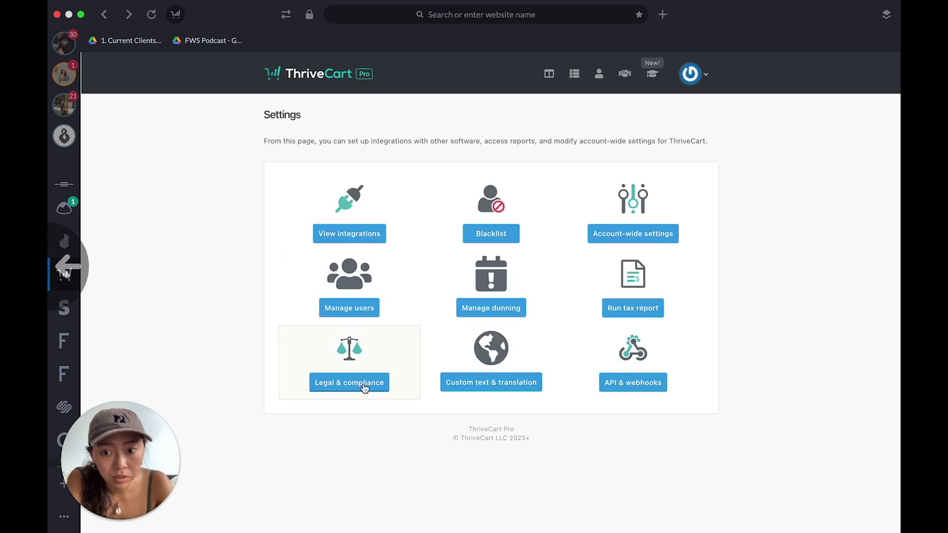
Check the sales tax report form and the user management page, returning to the settings overview
click(621, 308)
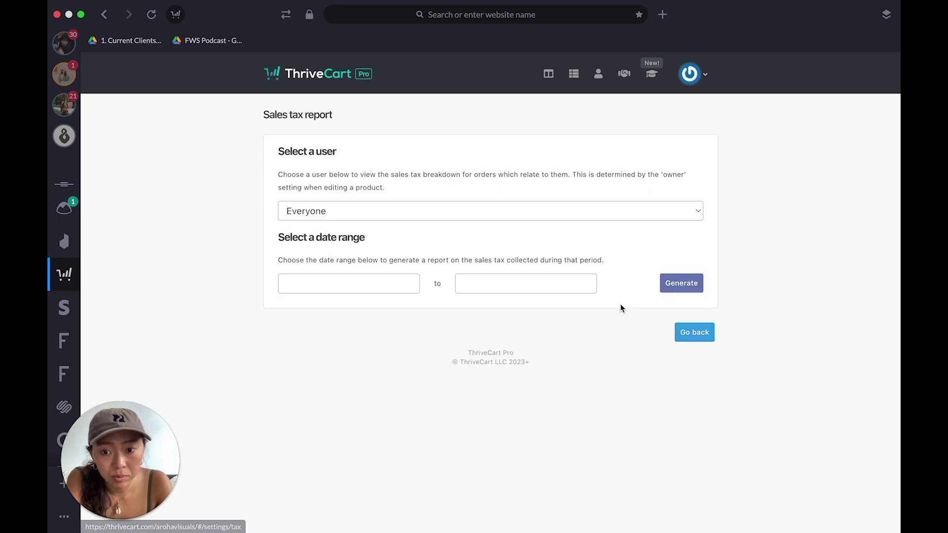
scroll(620, 309, left, 5)
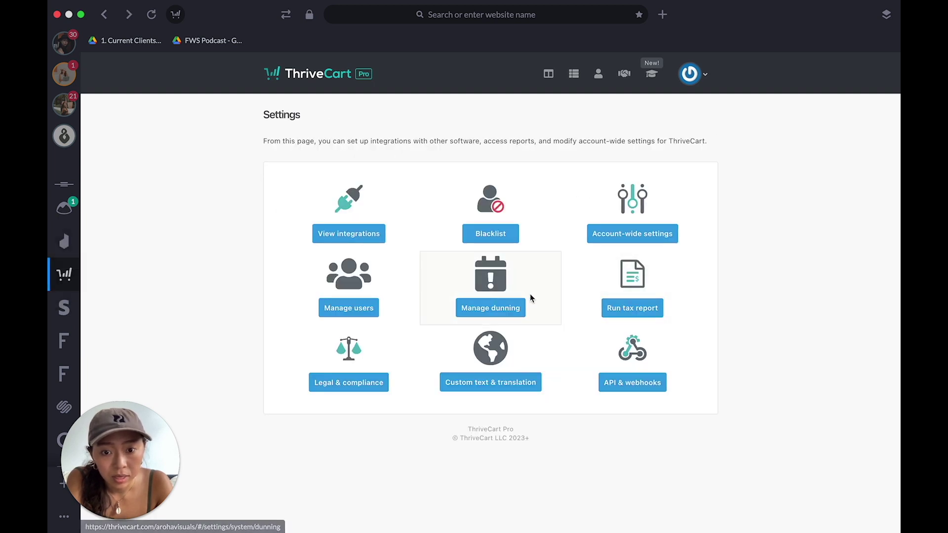
click(342, 292)
scroll(376, 251, left, 5)
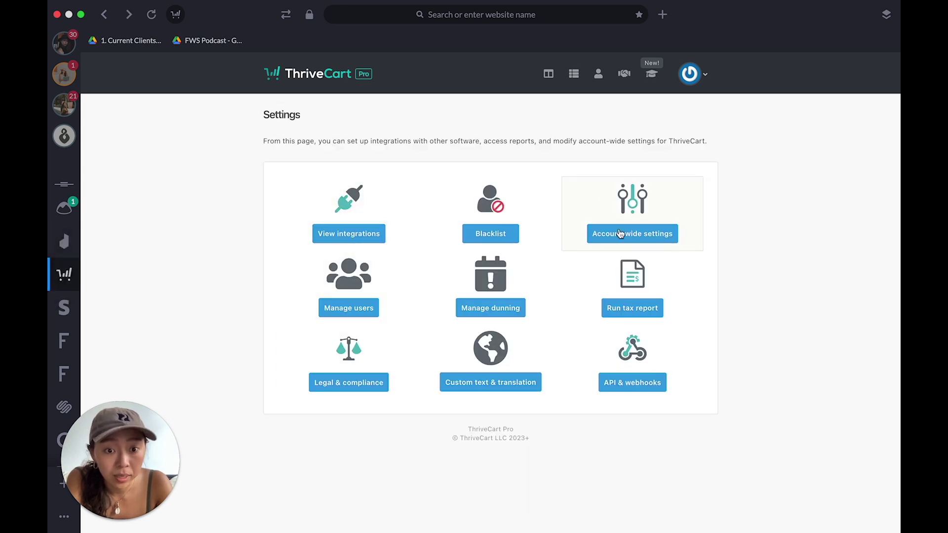
Browse all available integrations, including the payment processors, and return to the settings overview
click(359, 235)
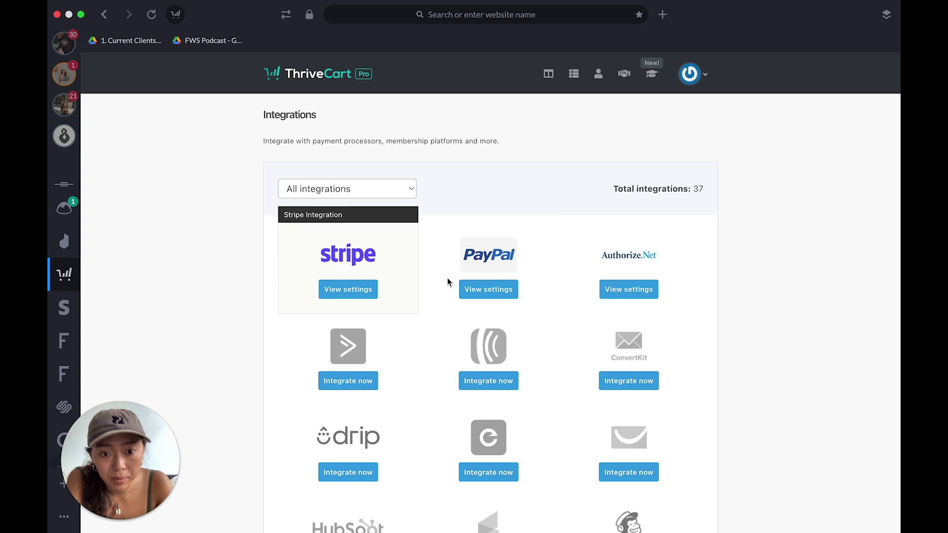
scroll(280, 353, down, 4)
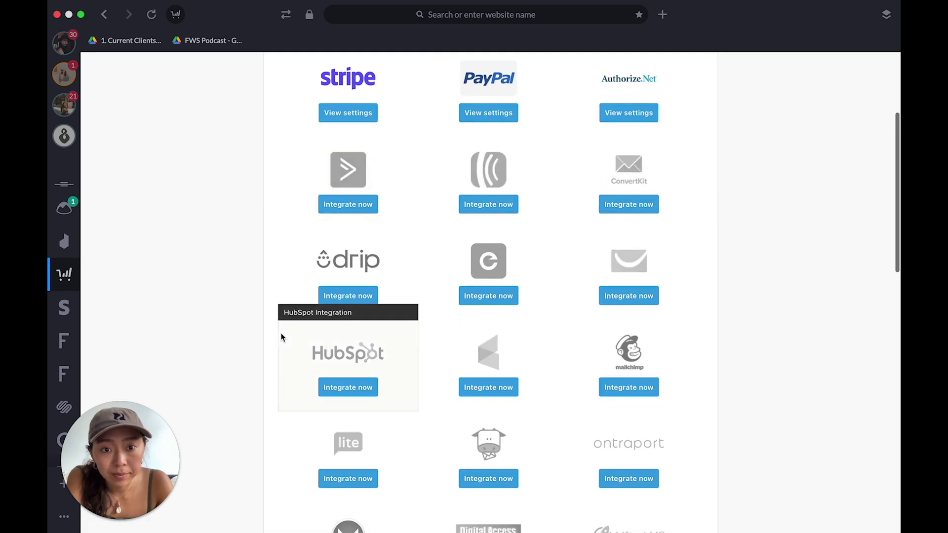
scroll(282, 338, down, 5)
scroll(282, 316, up, 9)
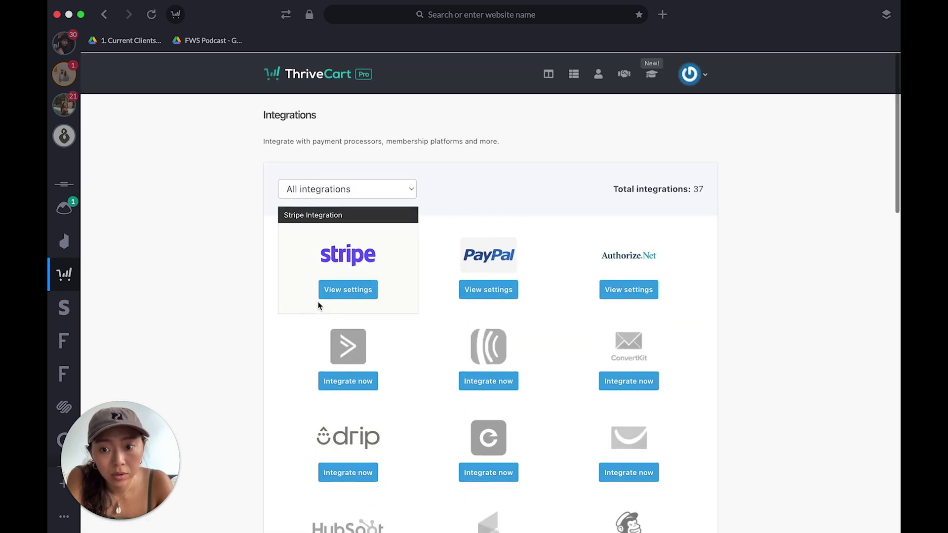
key(super+bracketleft)
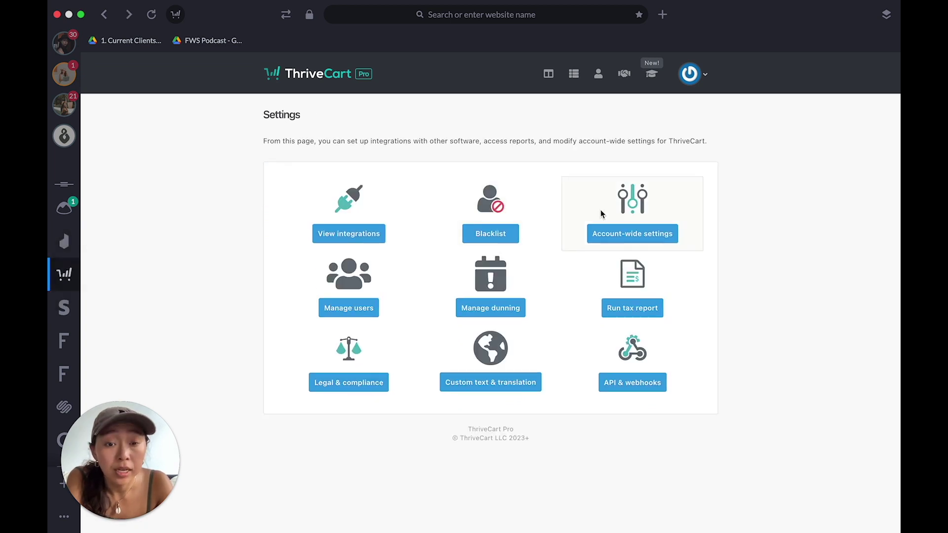
Look through the account-wide settings sections and view the custom domain (CNAME) setup
click(613, 235)
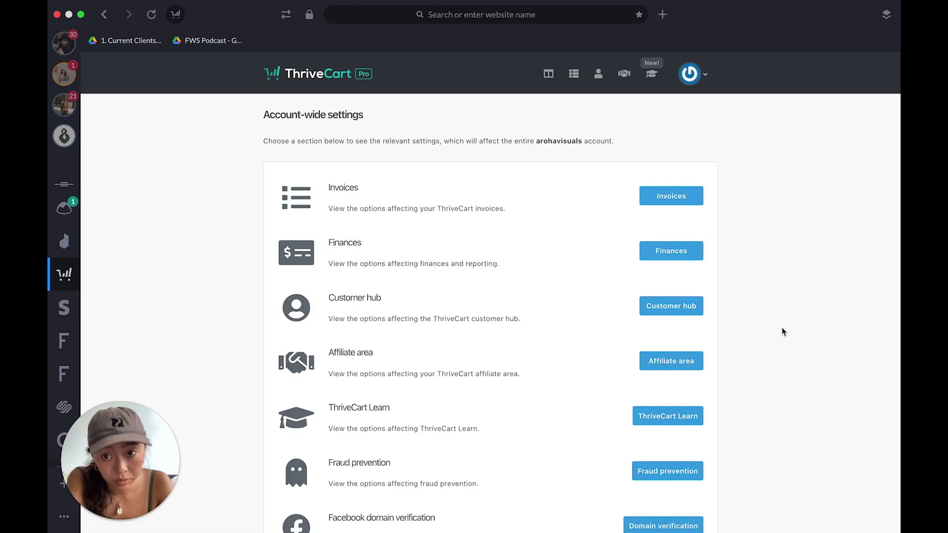
scroll(783, 331, down, 5)
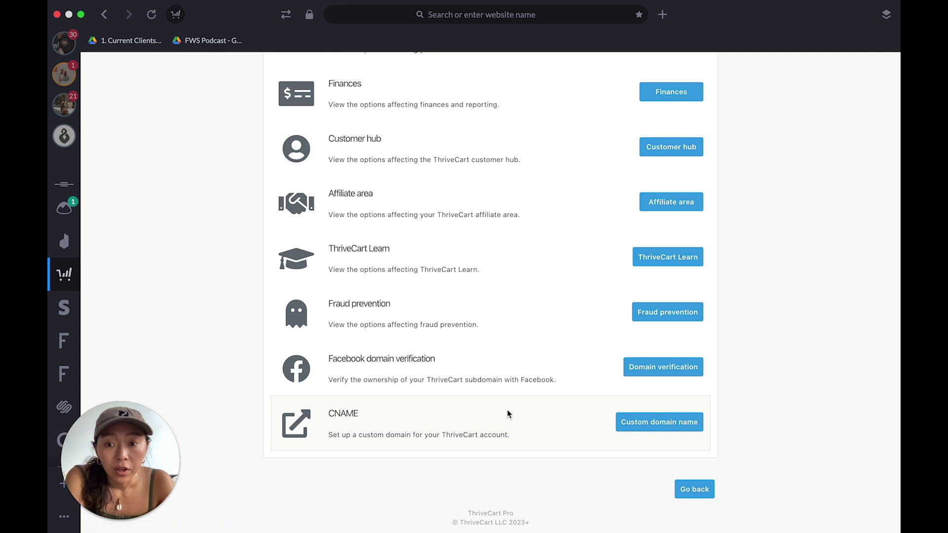
scroll(508, 414, up, 1)
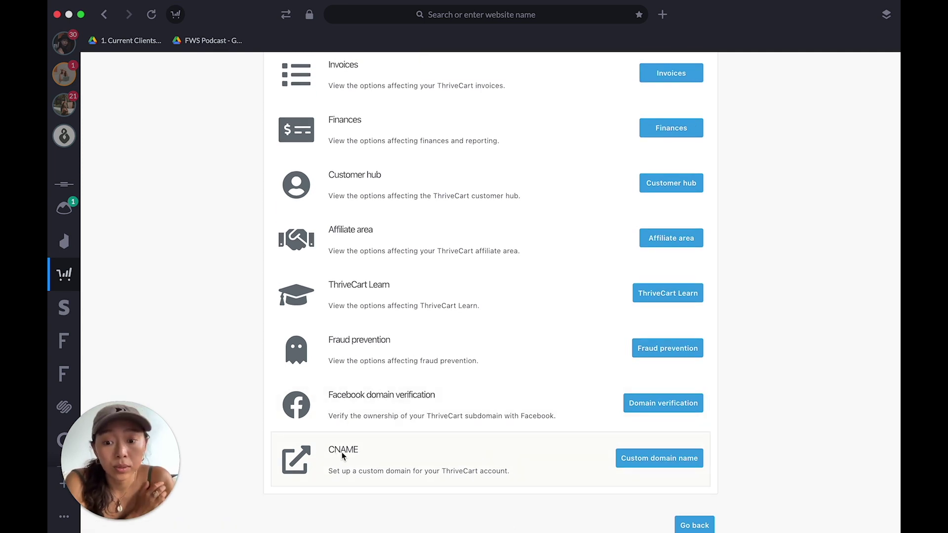
click(637, 463)
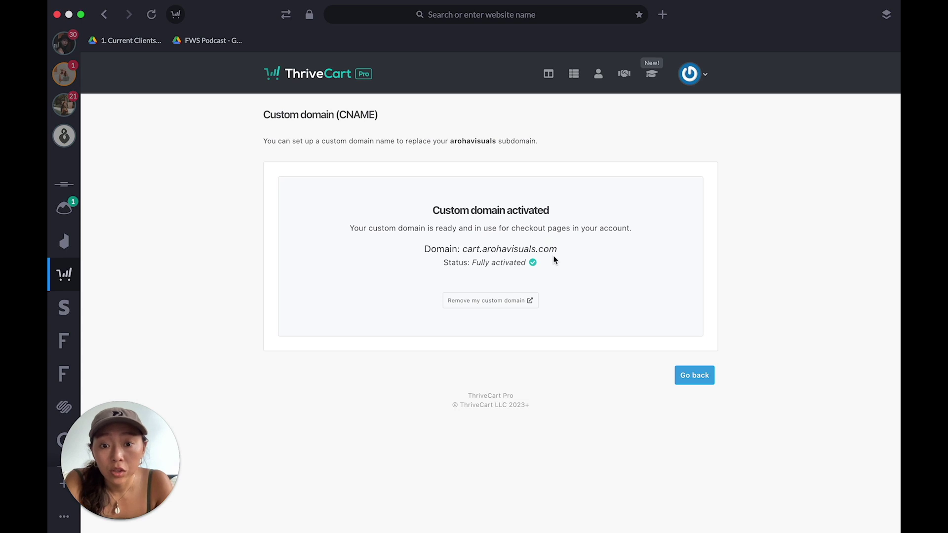
Switch to the Squarespace site in the browser and open the DNS settings of the arohavisuals.com domain
click(412, 236)
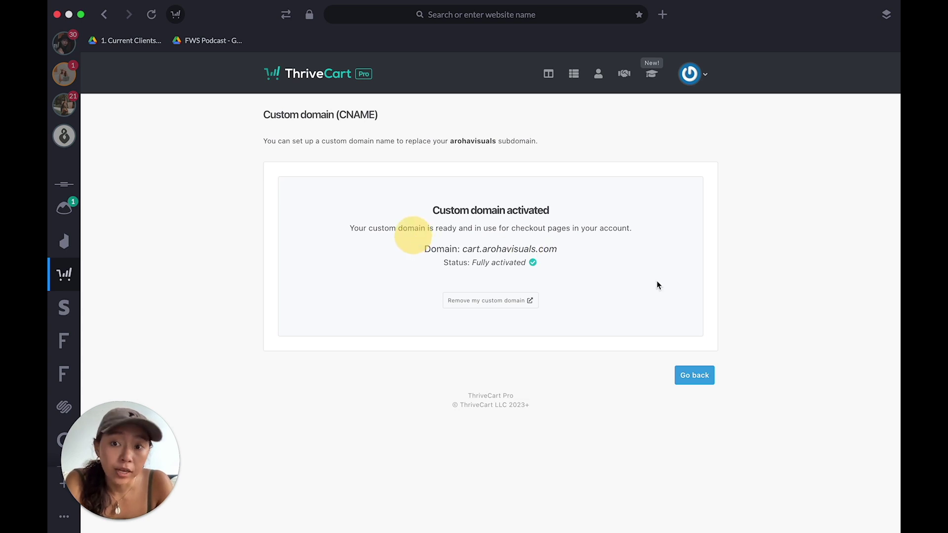
key(ctrl+Left)
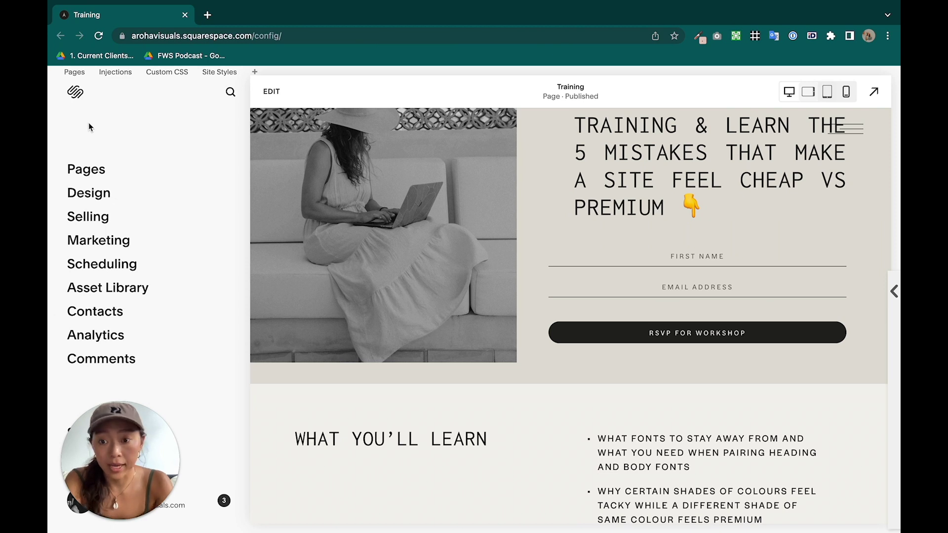
text(/dom)
key(Return)
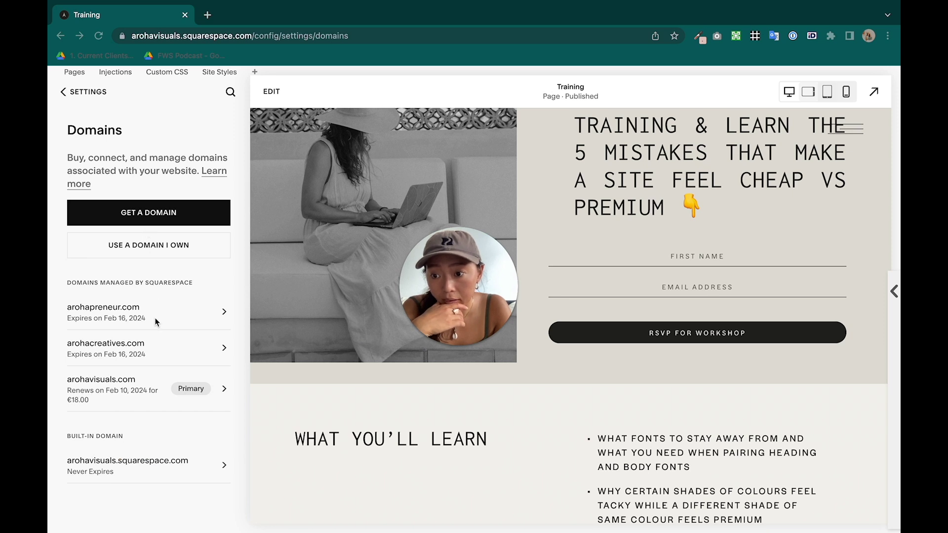
triple_click(106, 378)
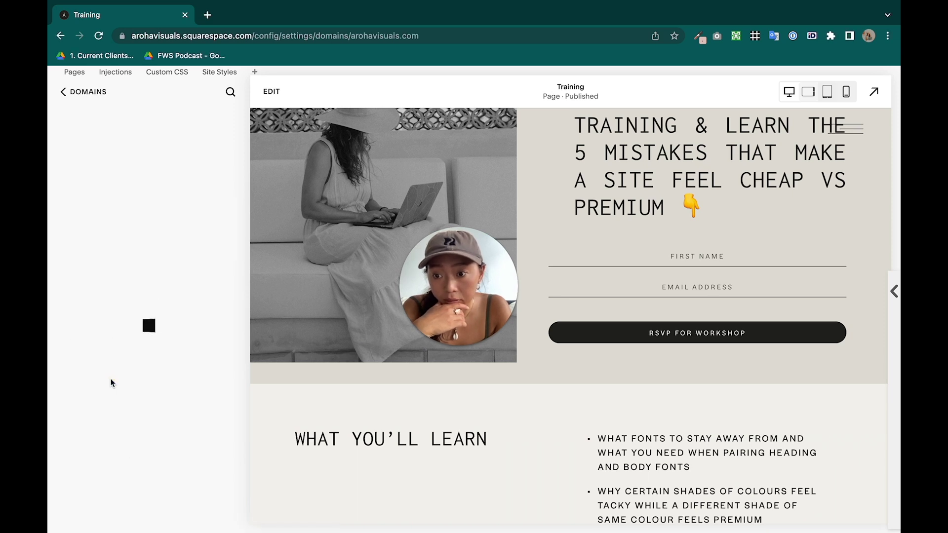
click(110, 383)
scroll(192, 290, down, 7)
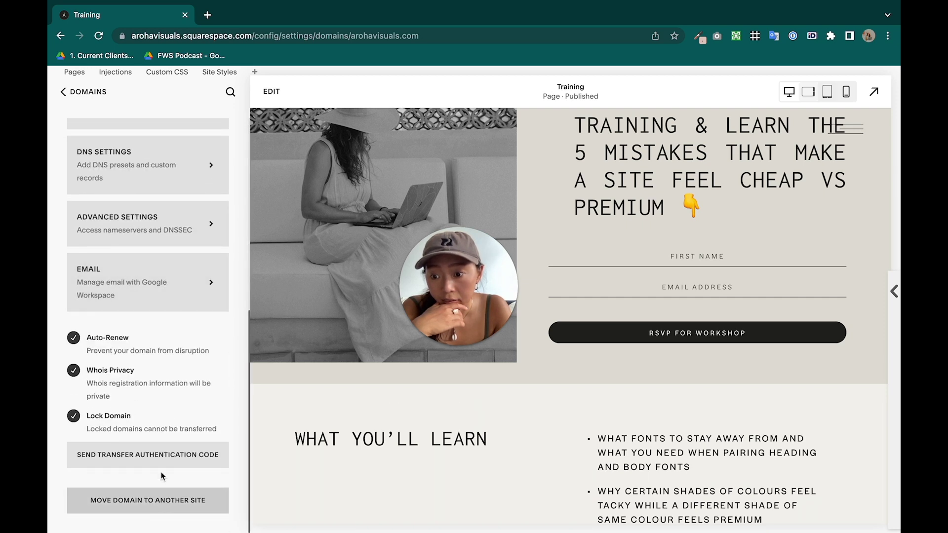
scroll(153, 346, up, 3)
click(154, 286)
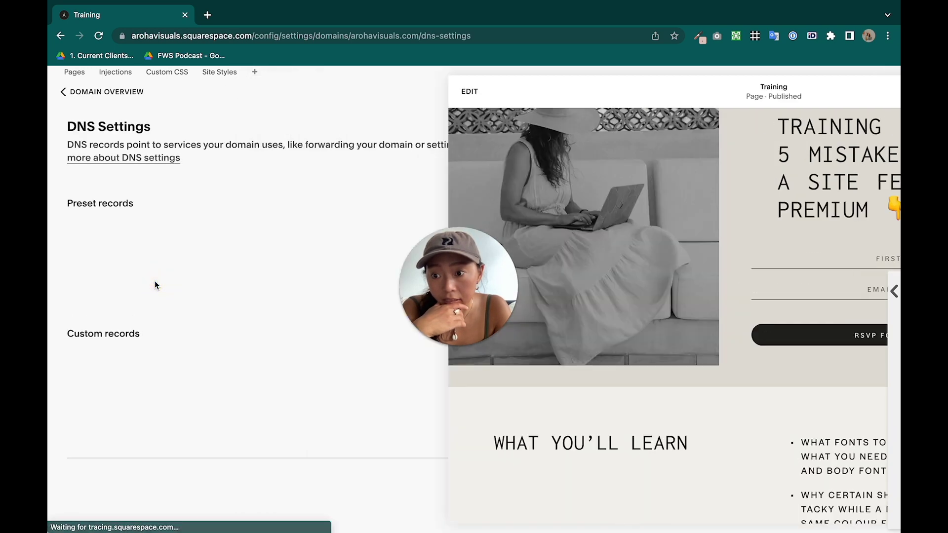
Examine the domain's custom DNS records, focusing on the host and data of the cart CNAME record
scroll(261, 344, down, 5)
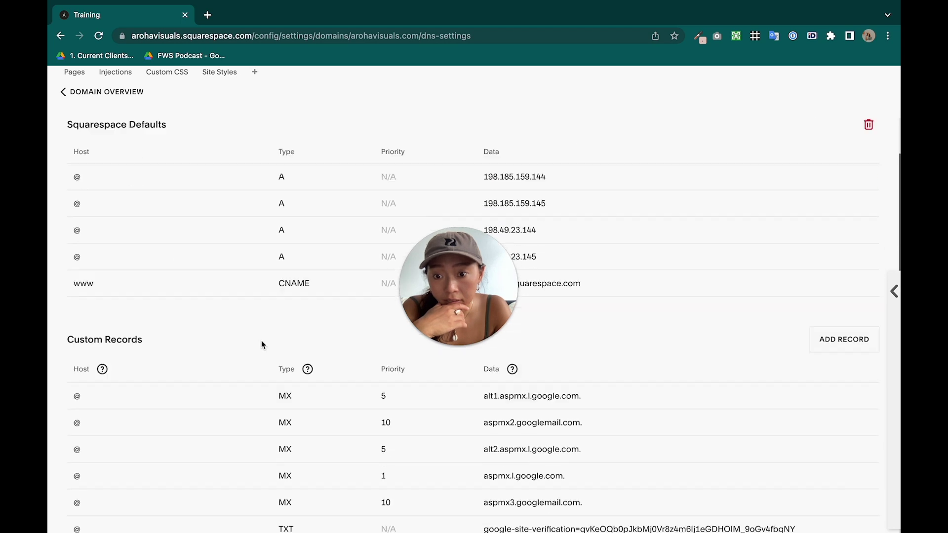
scroll(438, 352, down, 2)
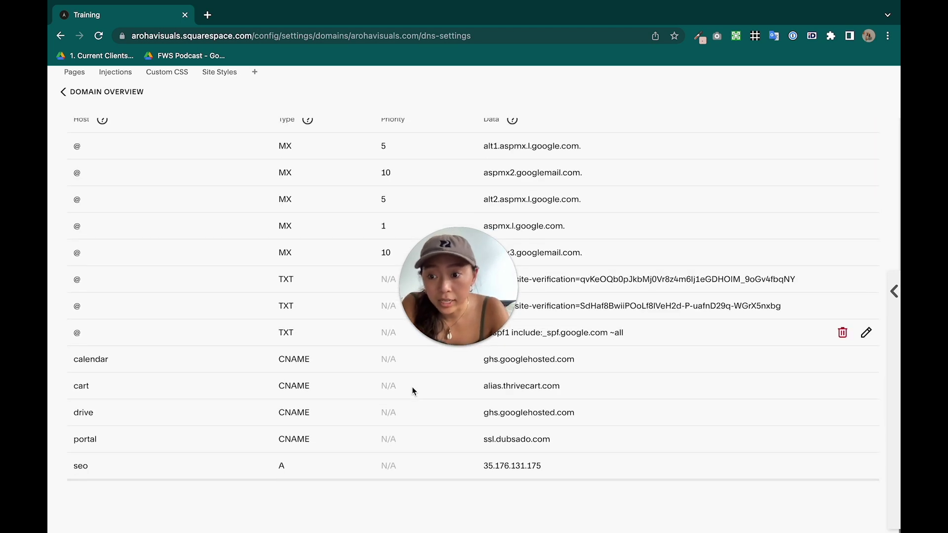
drag(477, 306, 669, 405)
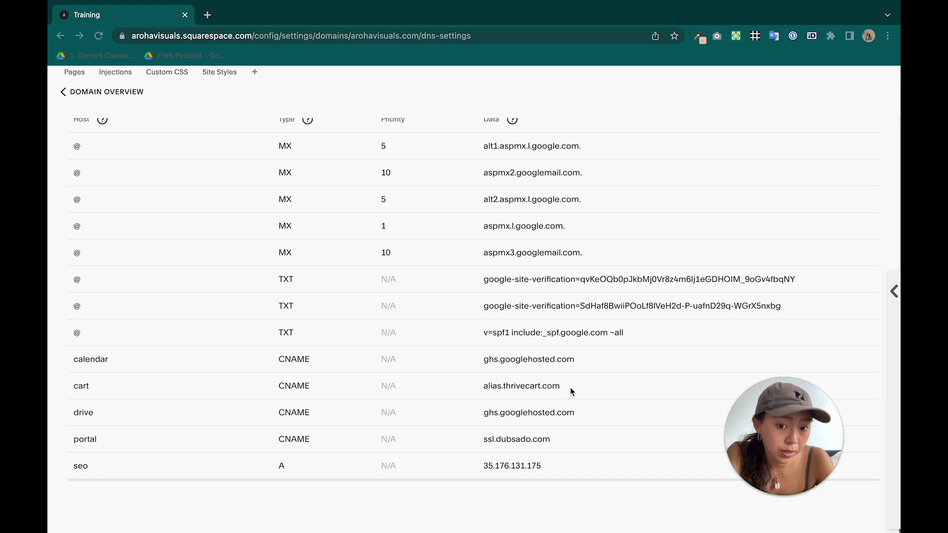
click(487, 388)
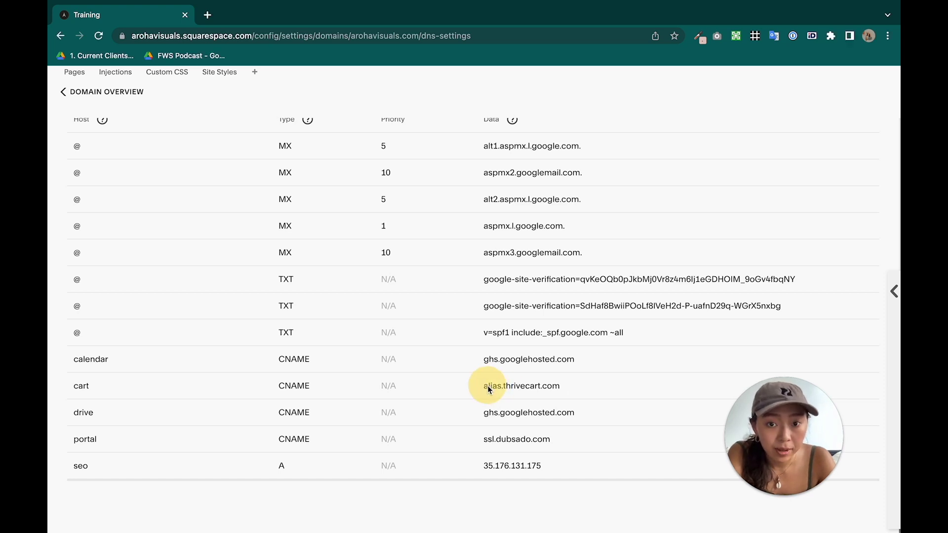
scroll(488, 390, up, 1)
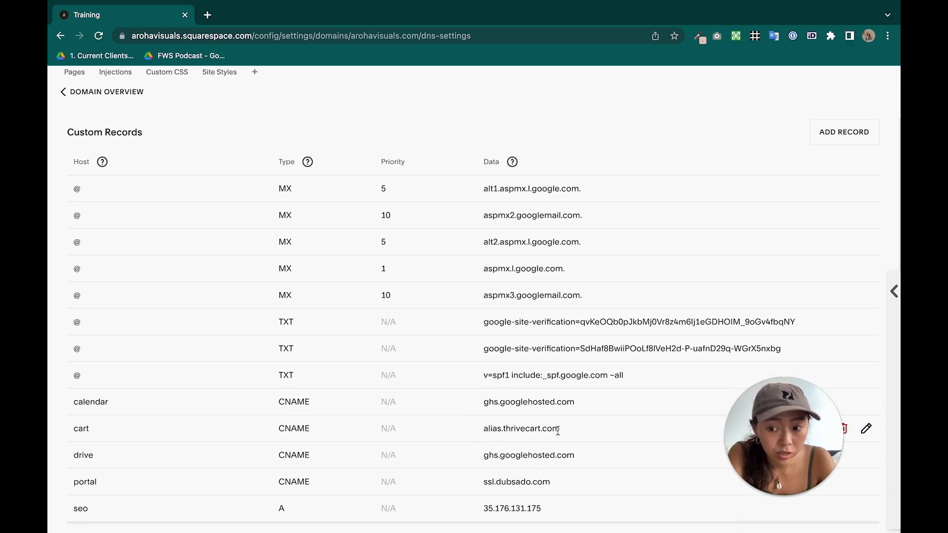
double_click(78, 426)
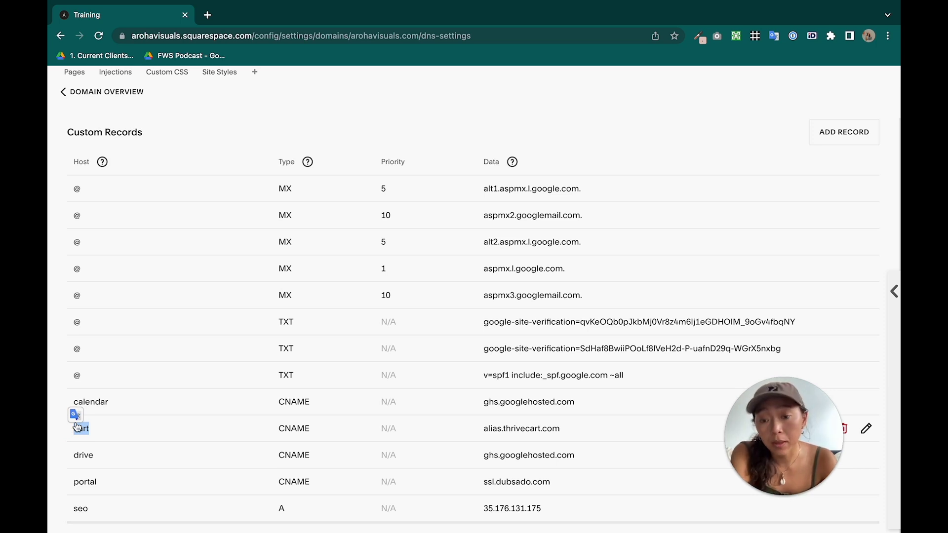
scroll(703, 353, down, 1)
Start a new custom DNS record with host shop and type CNAME
scroll(805, 221, up, 2)
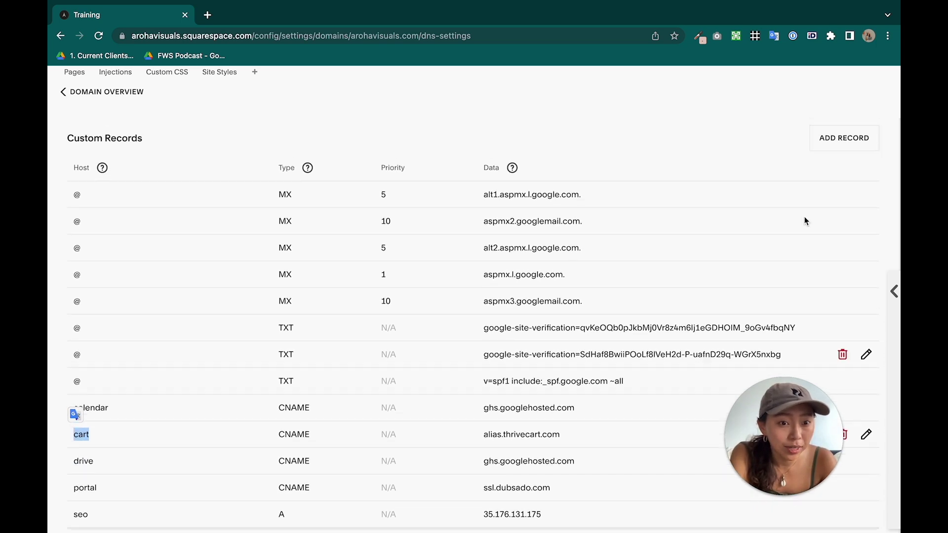
click(854, 143)
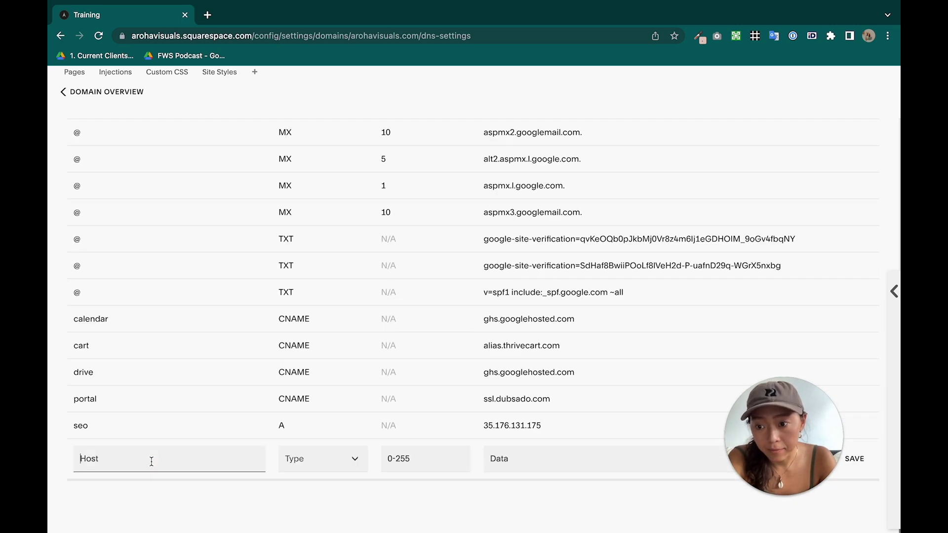
text(shop)
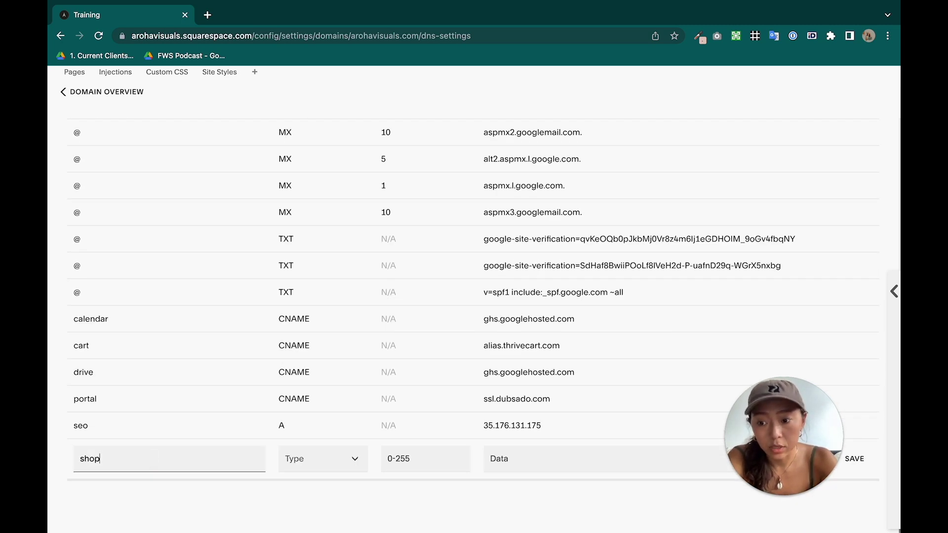
click(310, 469)
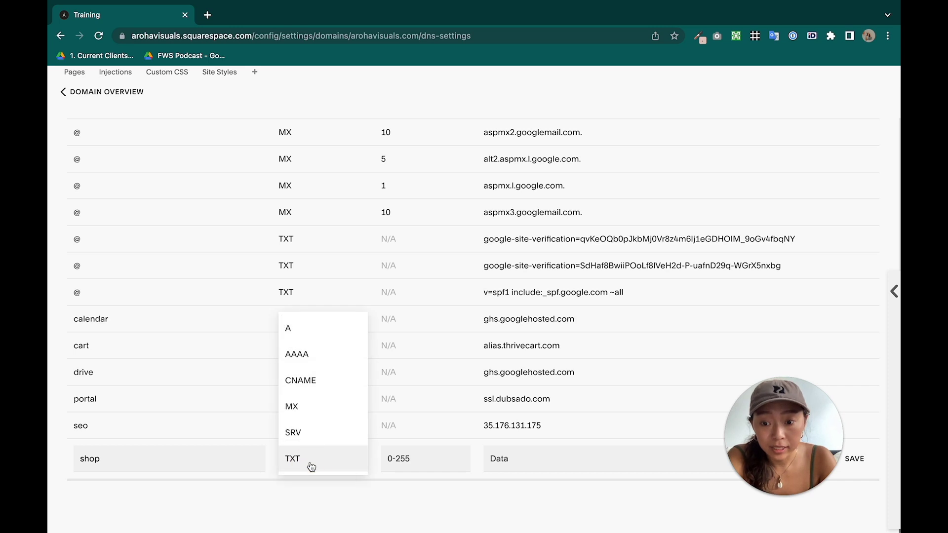
click(318, 391)
click(506, 461)
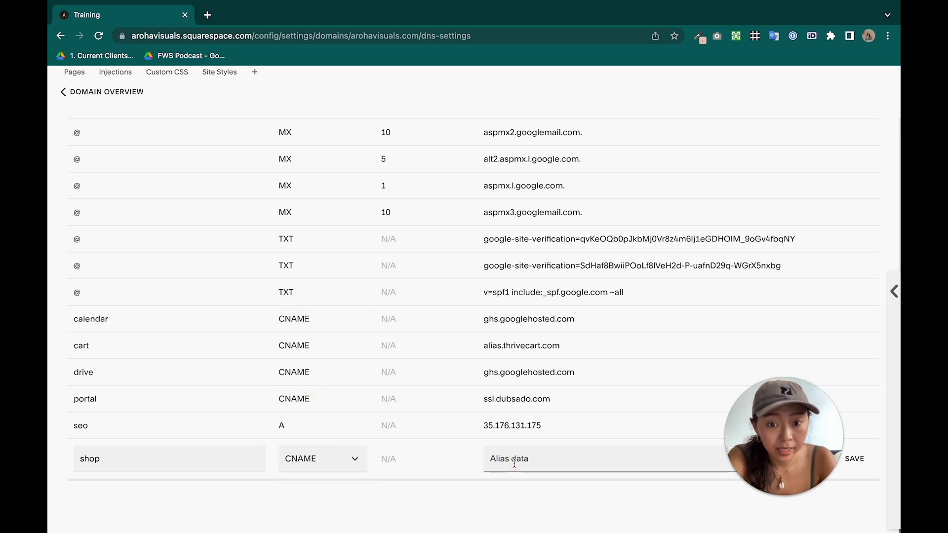
Copy alias.thrivecart.com from the cart record into the new shop record's data
double_click(523, 345)
key(super+c)
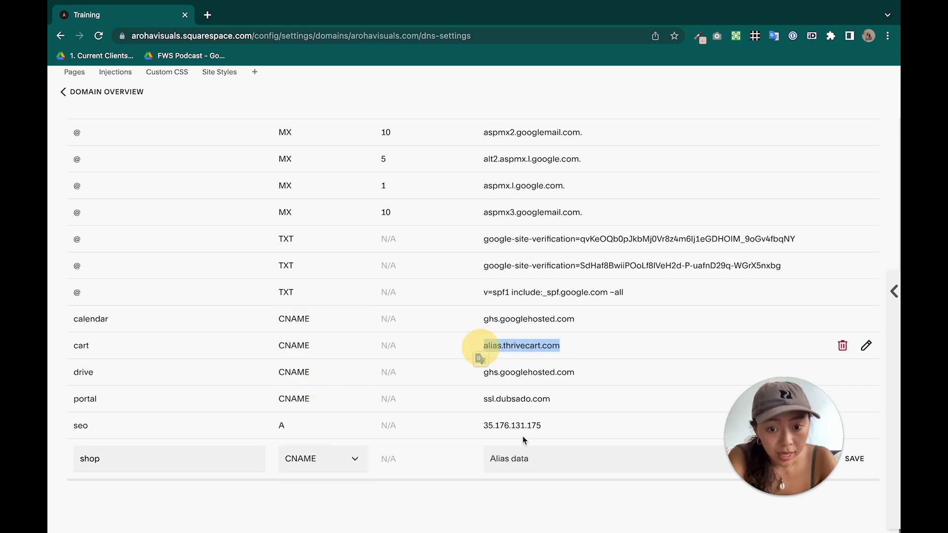
click(508, 455)
click(554, 462)
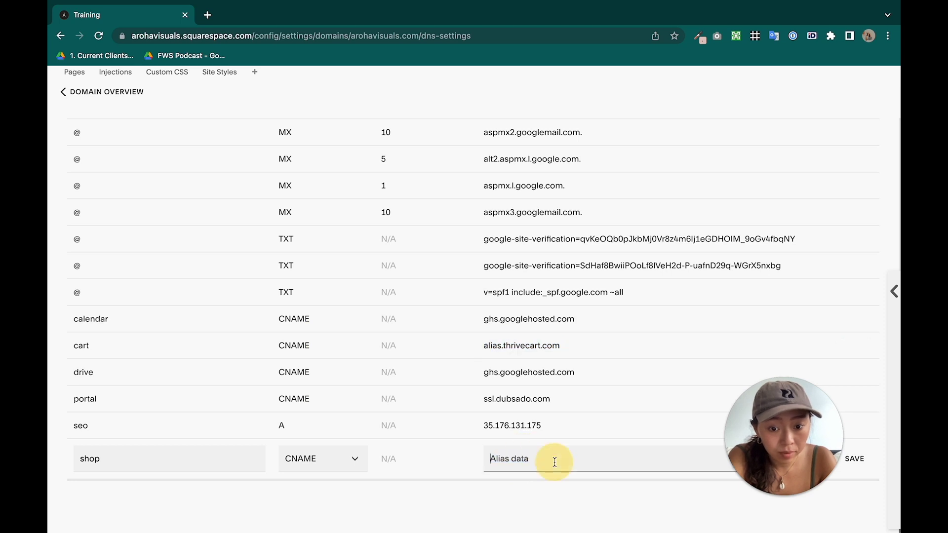
key(super+v)
drag(780, 435, 116, 330)
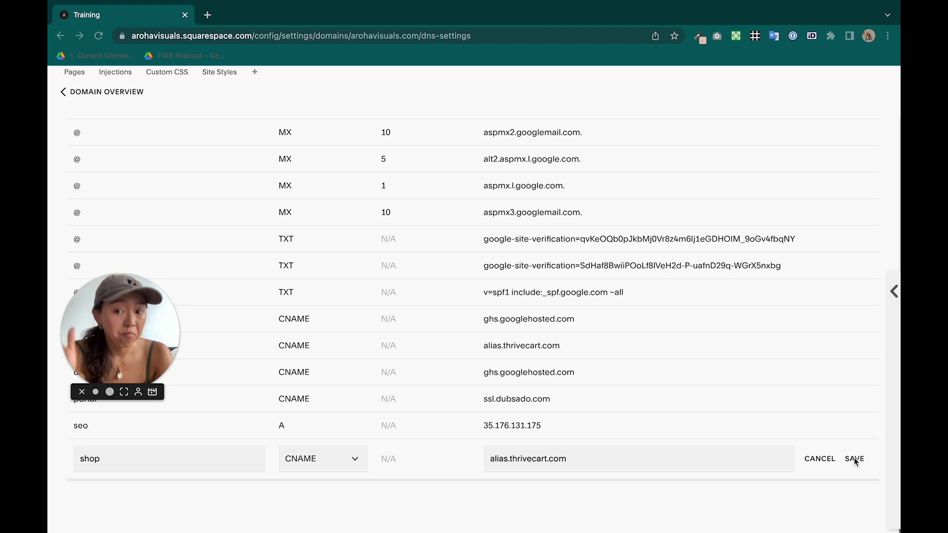
Cancel the new shop record and discard the unsaved changes
click(814, 459)
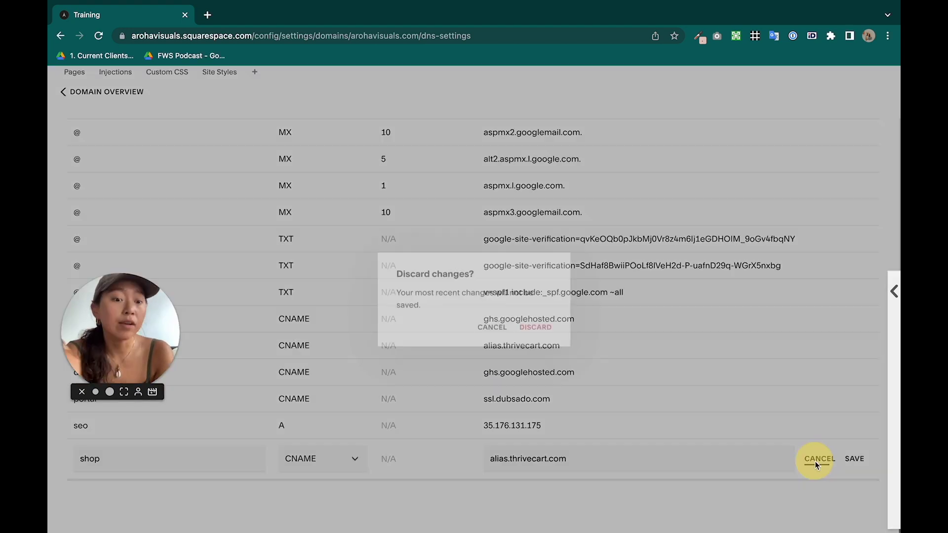
click(552, 340)
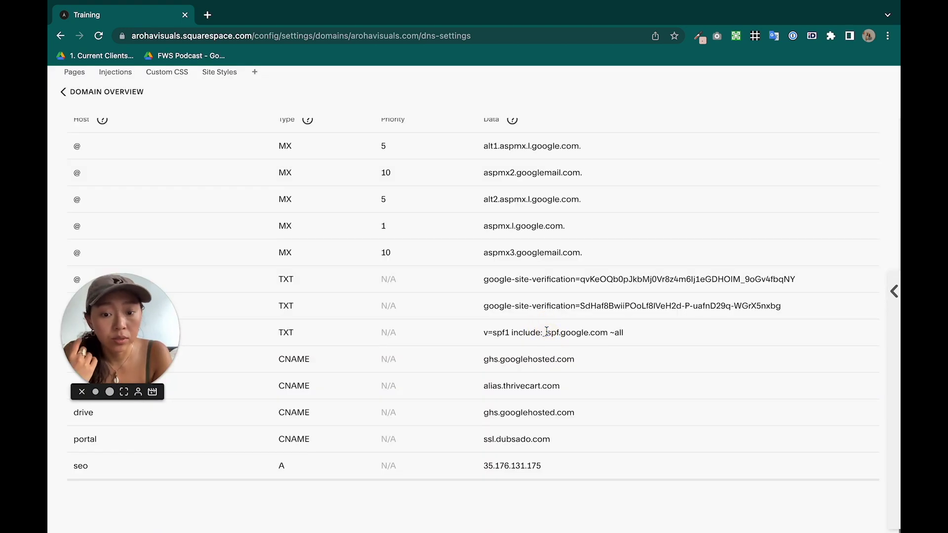
drag(89, 368, 68, 490)
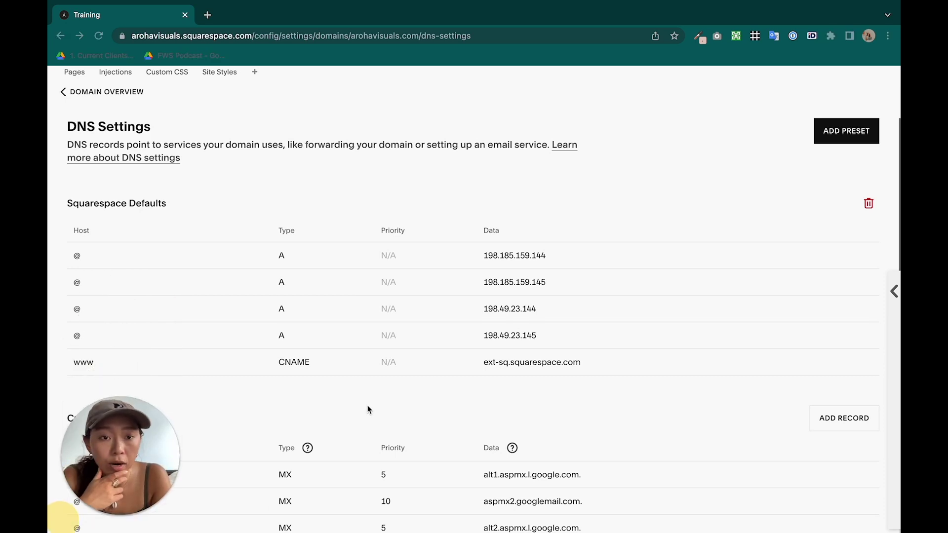
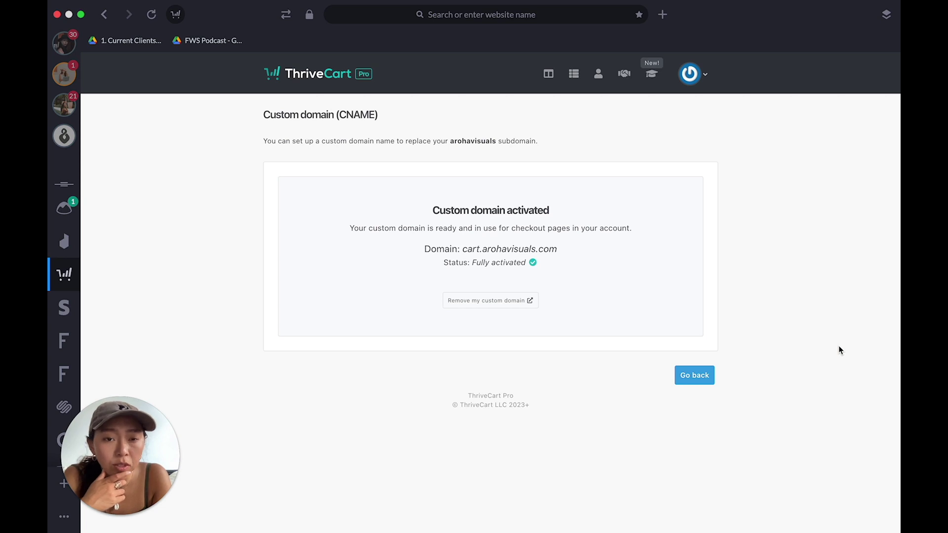
Switch back to ThriveCart's account-wide settings, view the Affiliate area settings and return to the section list
click(706, 376)
scroll(709, 310, down, 4)
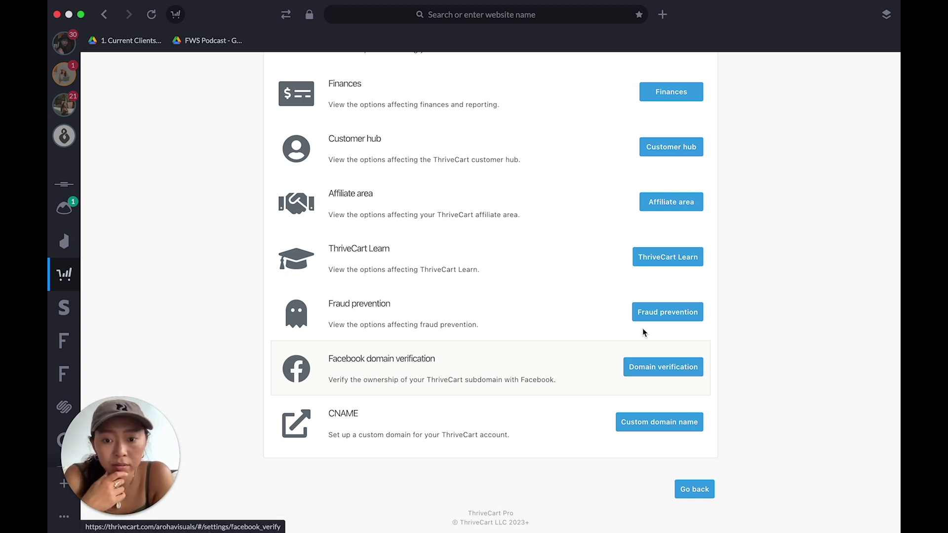
scroll(576, 349, up, 2)
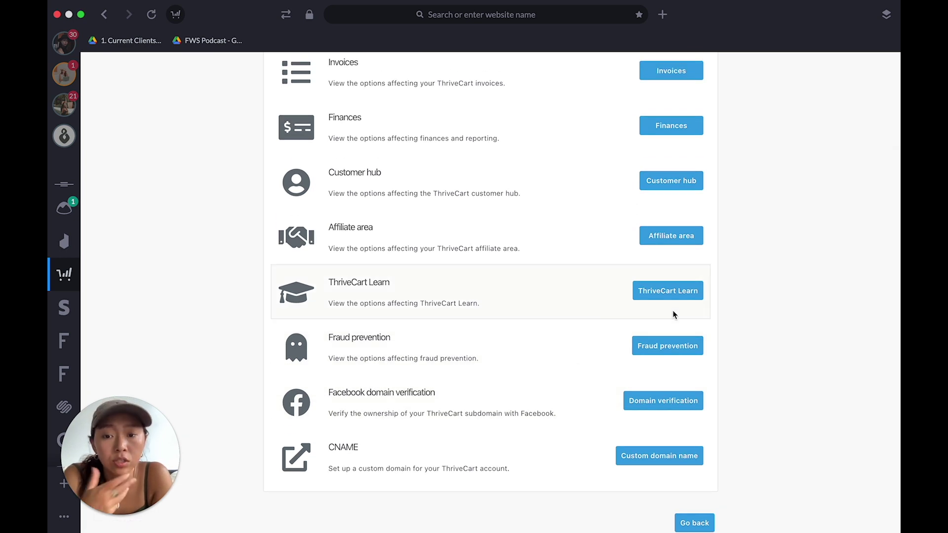
scroll(672, 310, up, 4)
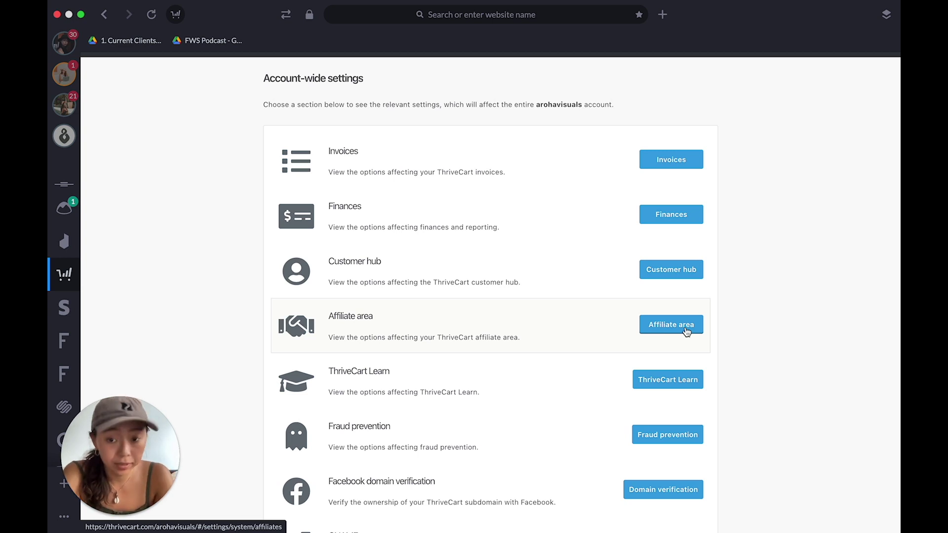
click(686, 330)
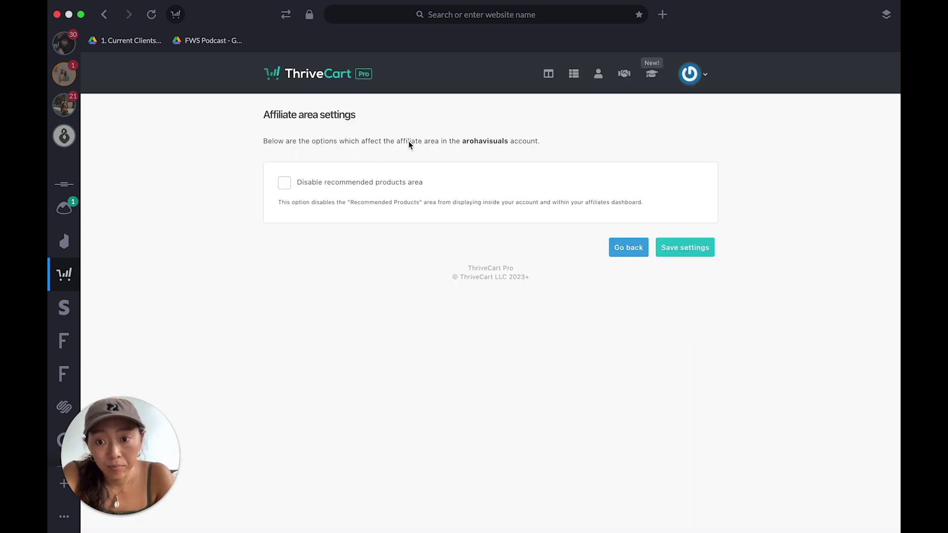
scroll(390, 269, left, 5)
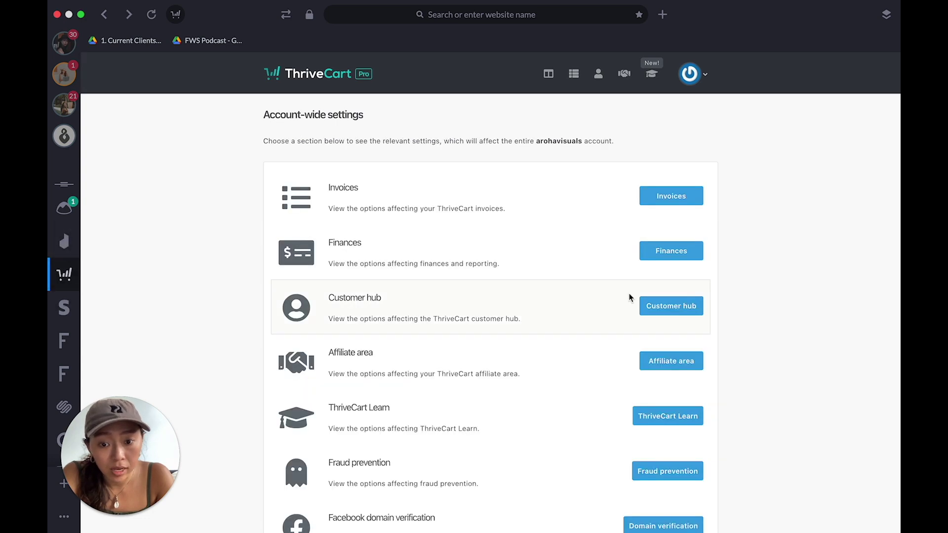
View the Customer hub settings and return to the account-wide settings
scroll(511, 406, down, 2)
scroll(557, 268, up, 3)
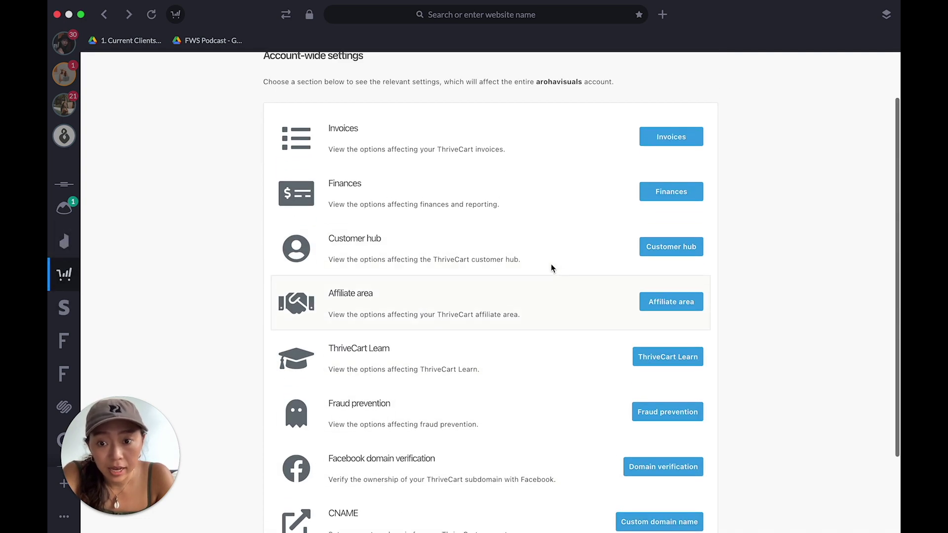
click(666, 247)
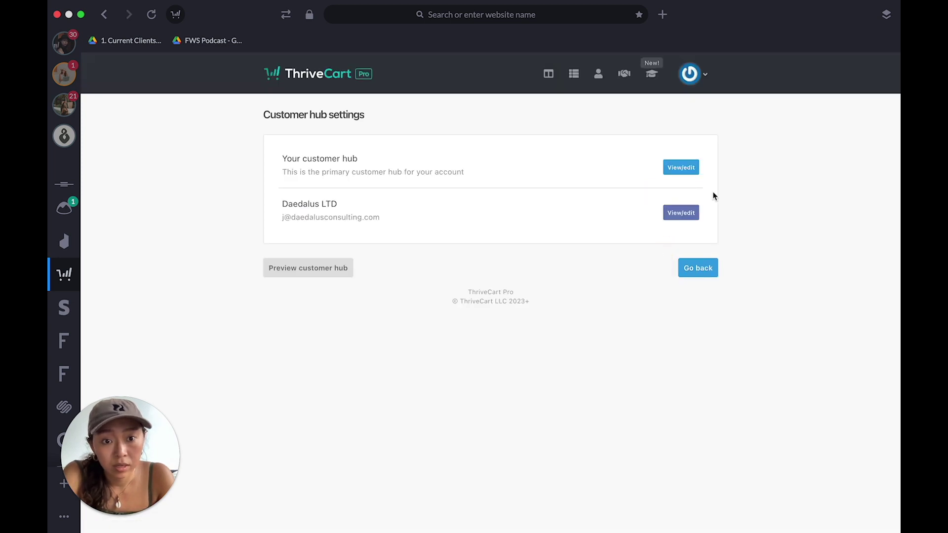
scroll(537, 214, left, 5)
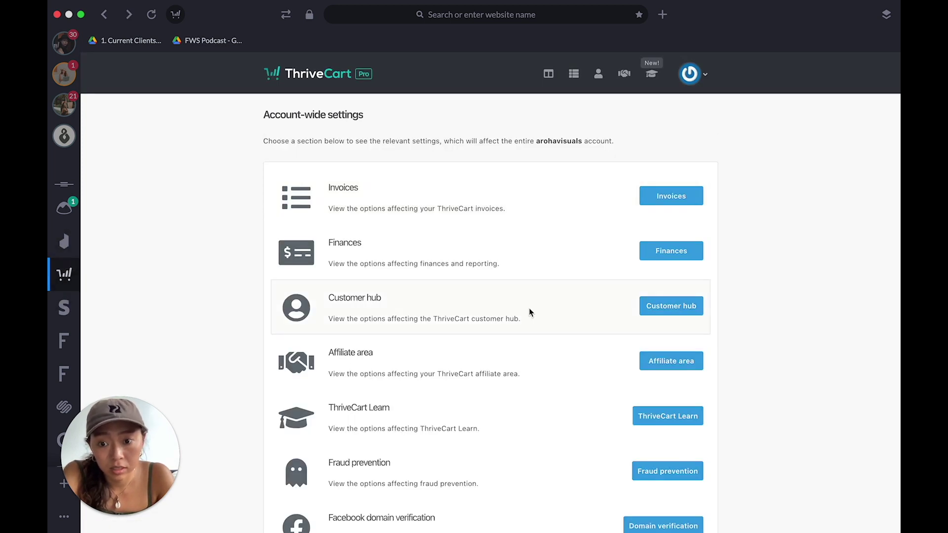
View the Finances and Invoices settings, returning to the account-wide settings list
click(661, 261)
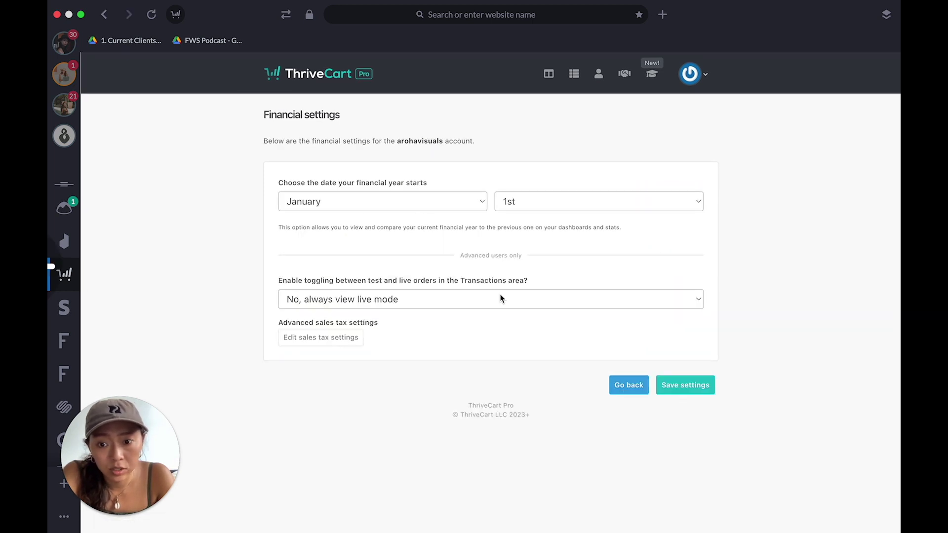
scroll(499, 294, left, 5)
click(679, 198)
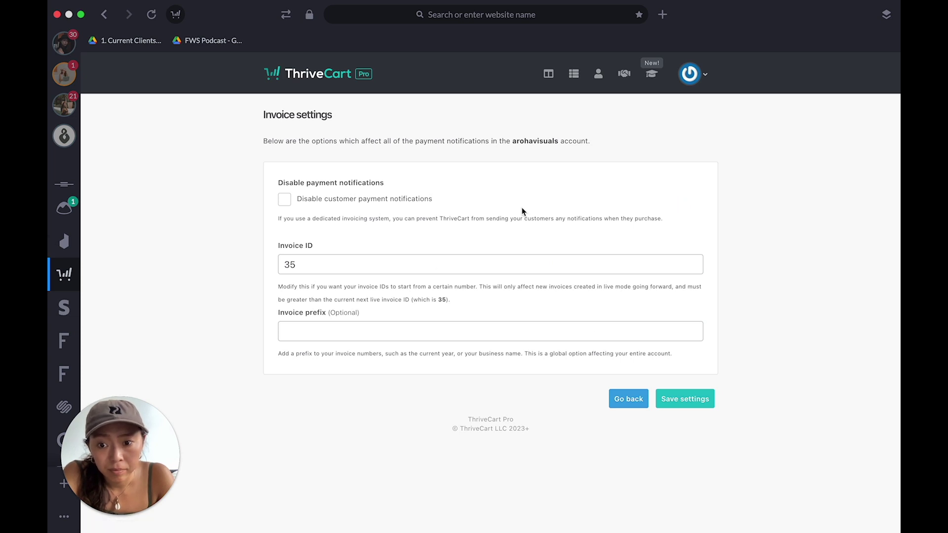
scroll(522, 211, left, 5)
scroll(523, 211, down, 5)
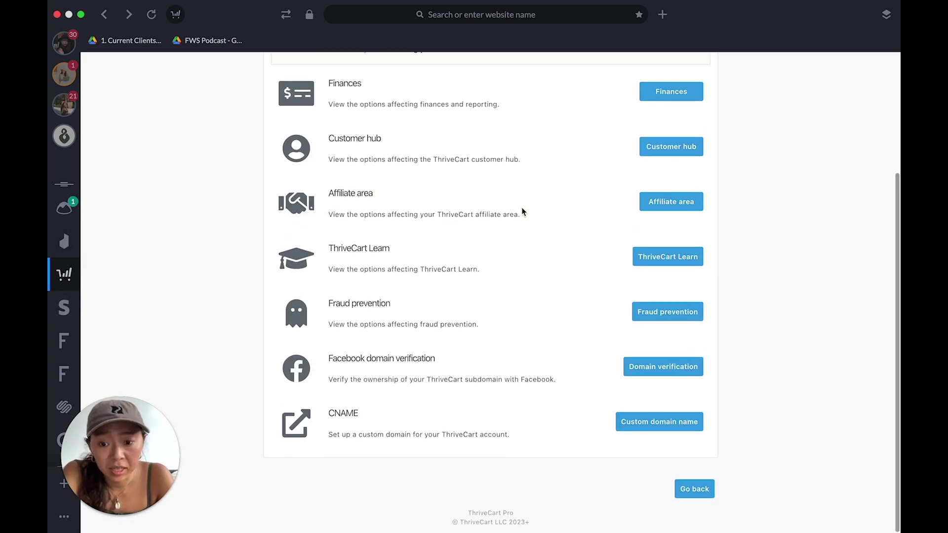
Return from the account-wide settings to the main settings and view the API & webhooks options
click(691, 490)
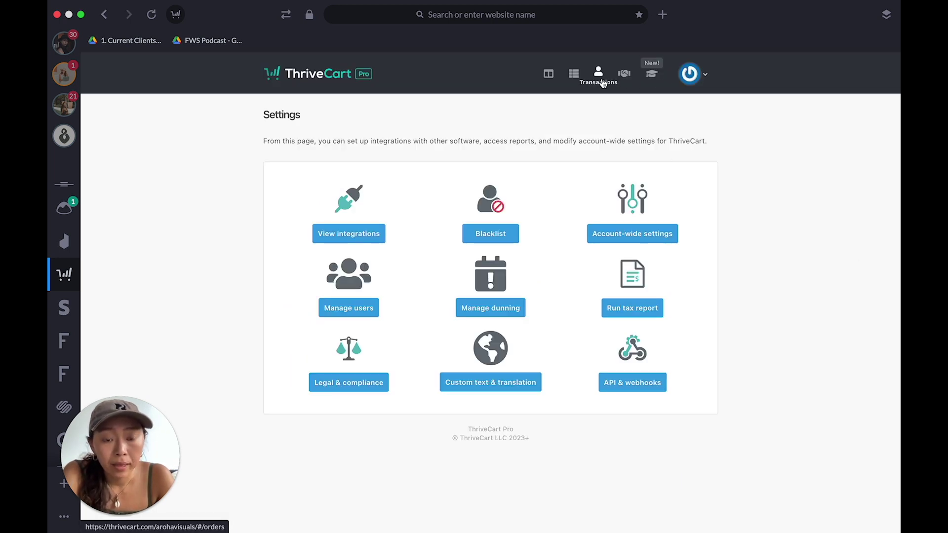
click(642, 376)
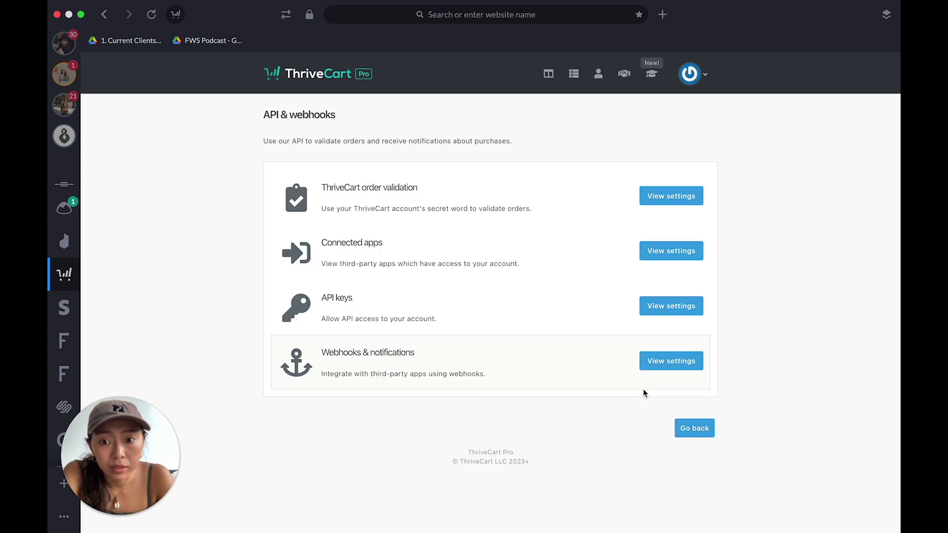
scroll(597, 368, left, 5)
Go to the coupons list in the products area and open the Black Friday Sale coupon for editing
click(572, 81)
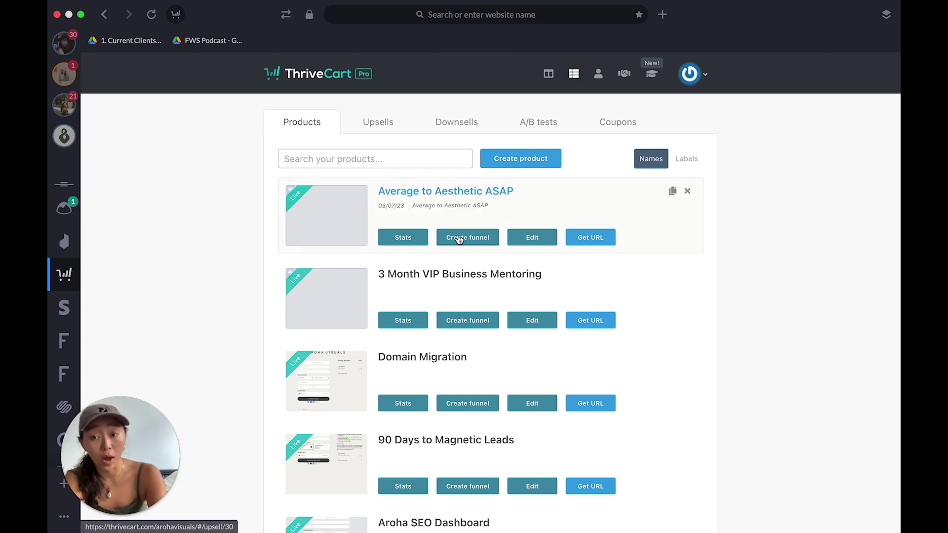
click(629, 126)
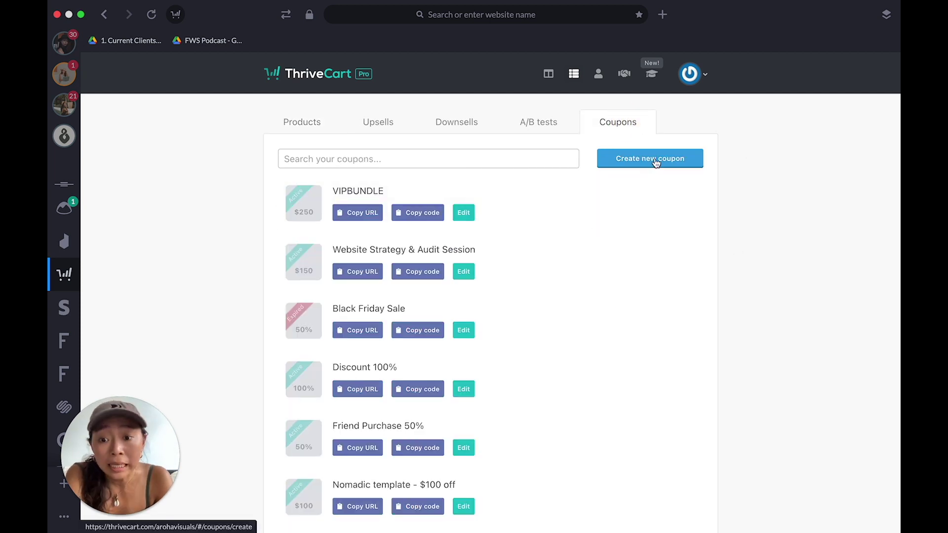
click(462, 336)
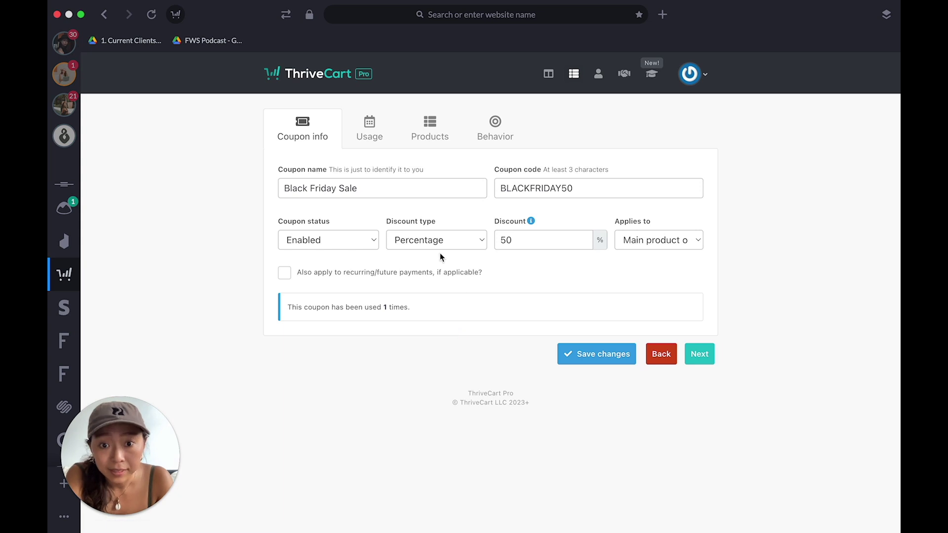
Review the Black Friday Sale coupon's name, code, status, discount type and applies-to options without changing them
click(428, 188)
double_click(552, 188)
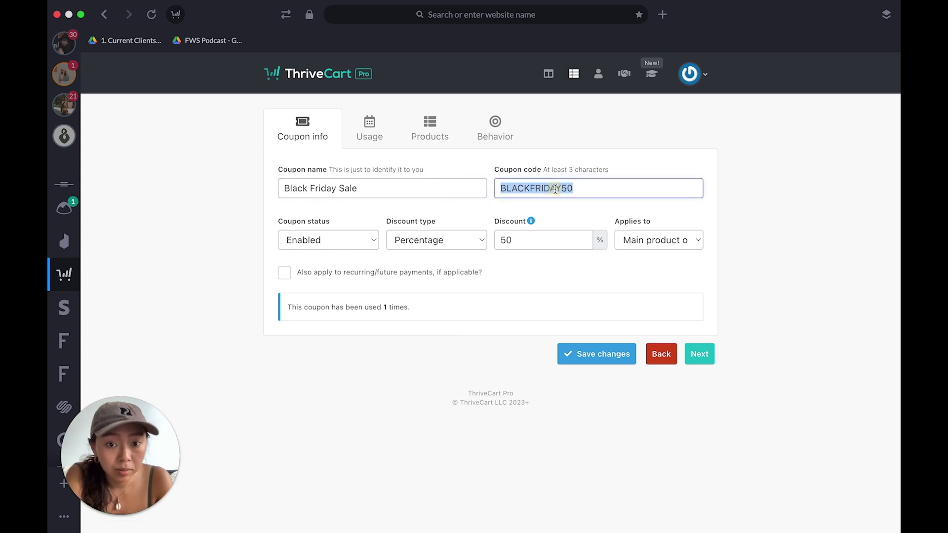
click(351, 240)
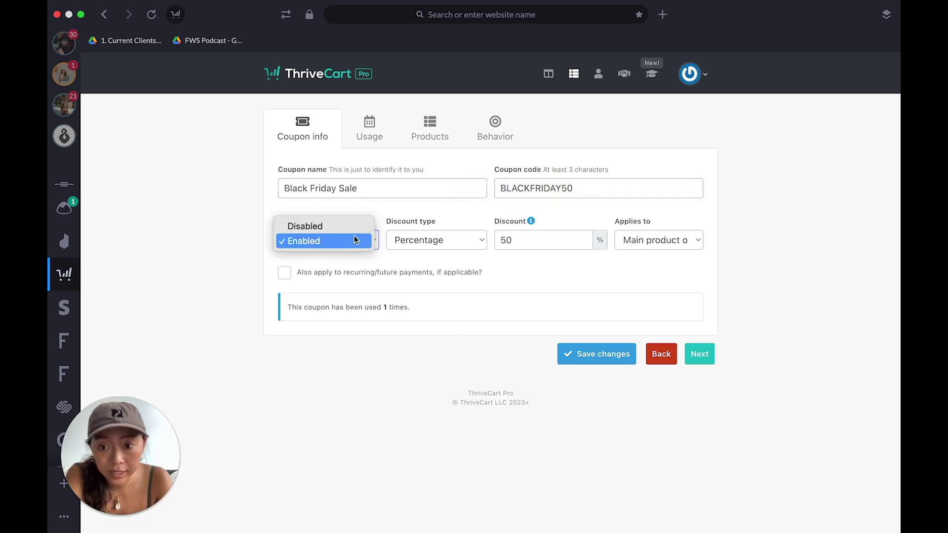
click(355, 241)
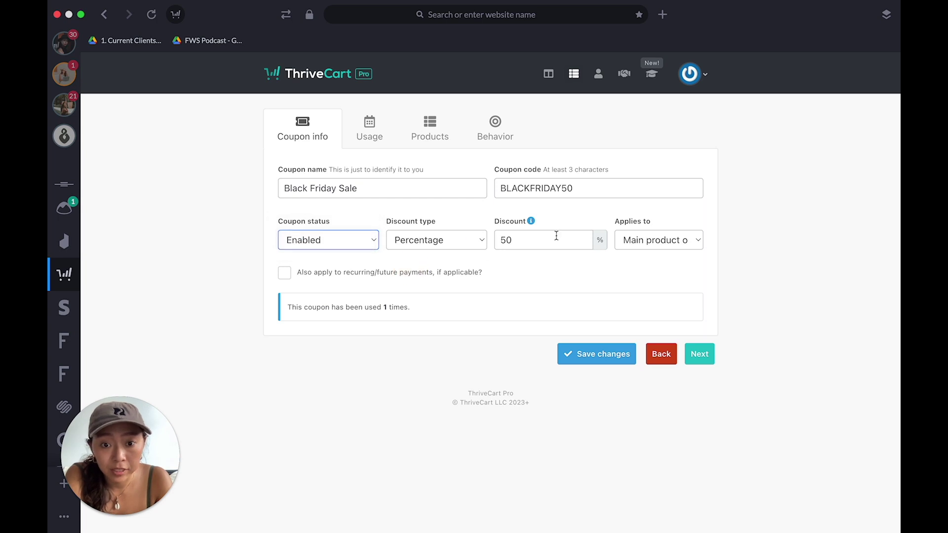
click(442, 238)
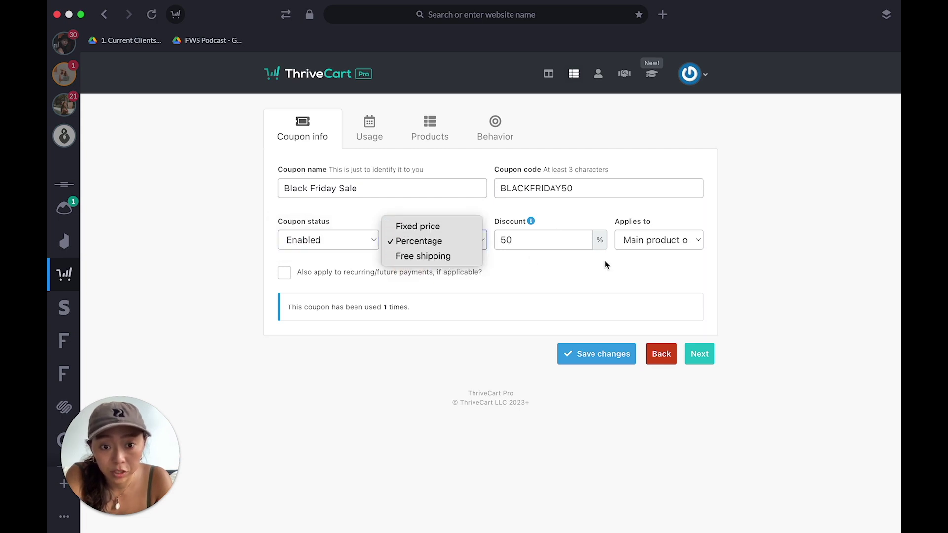
click(419, 241)
click(664, 242)
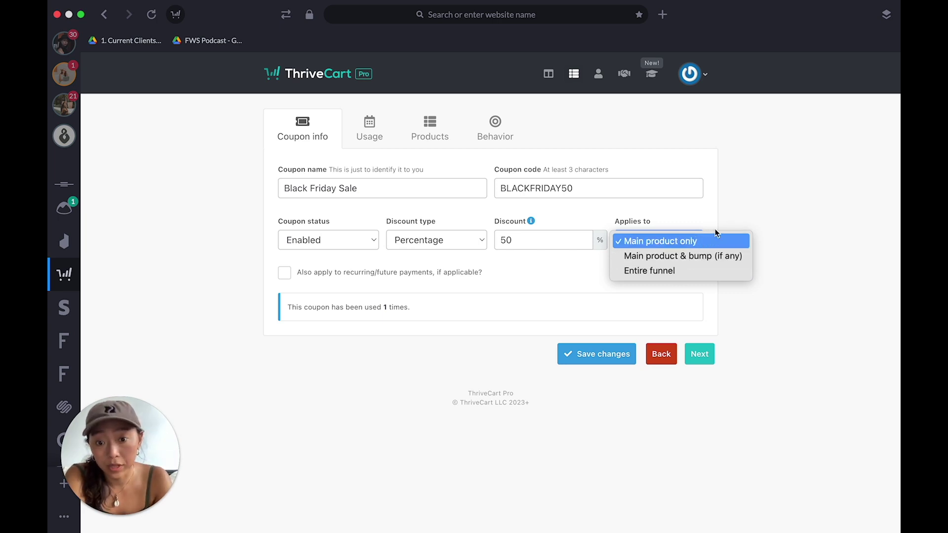
click(760, 212)
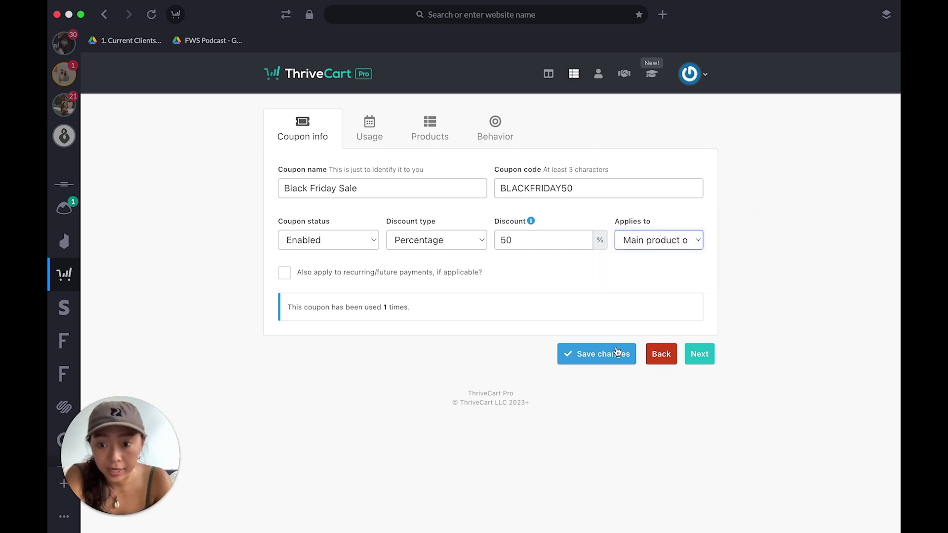
Review the coupon's usage settings, including its redemption start and end, affiliate auto-apply and use limit
click(699, 358)
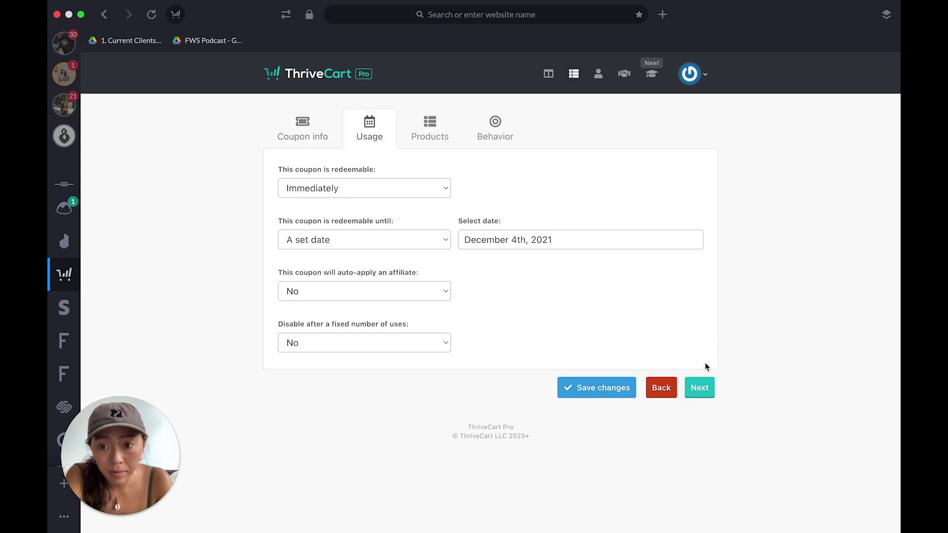
click(411, 188)
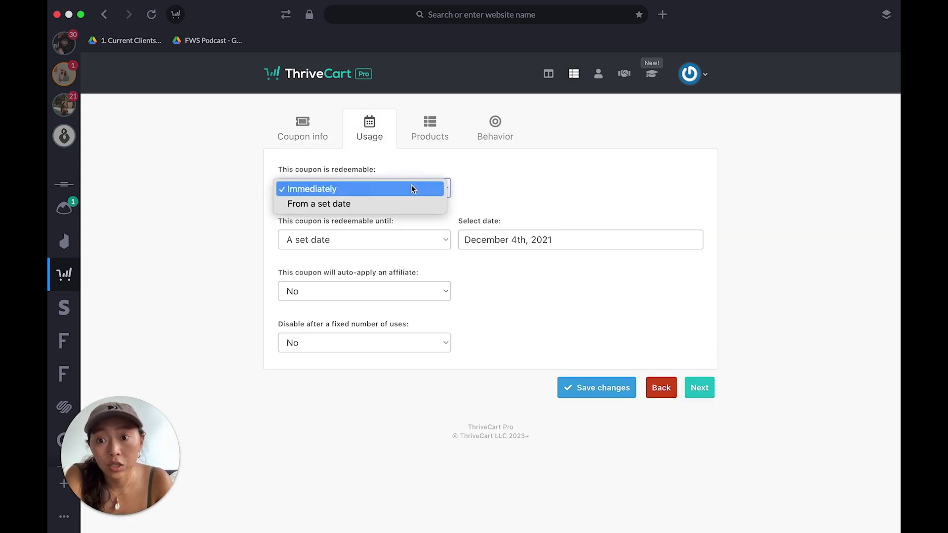
click(413, 186)
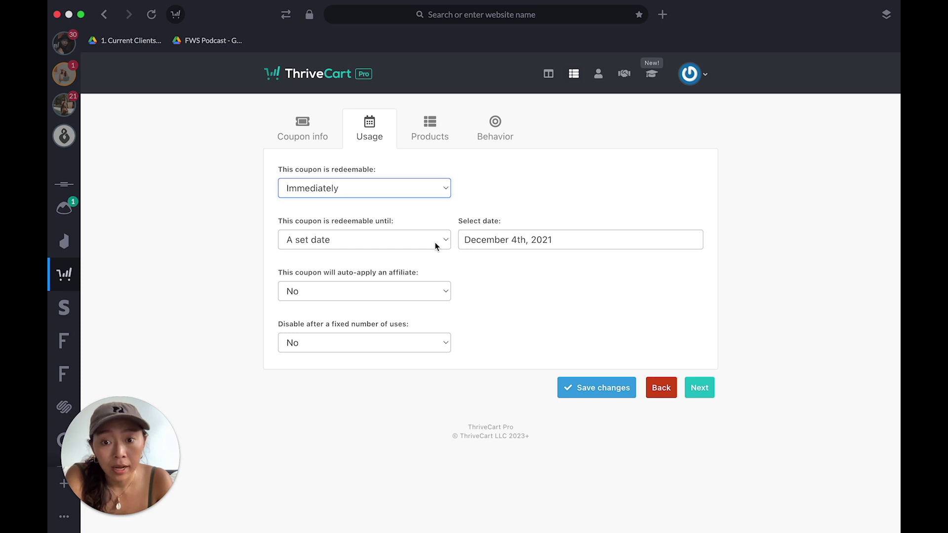
click(313, 221)
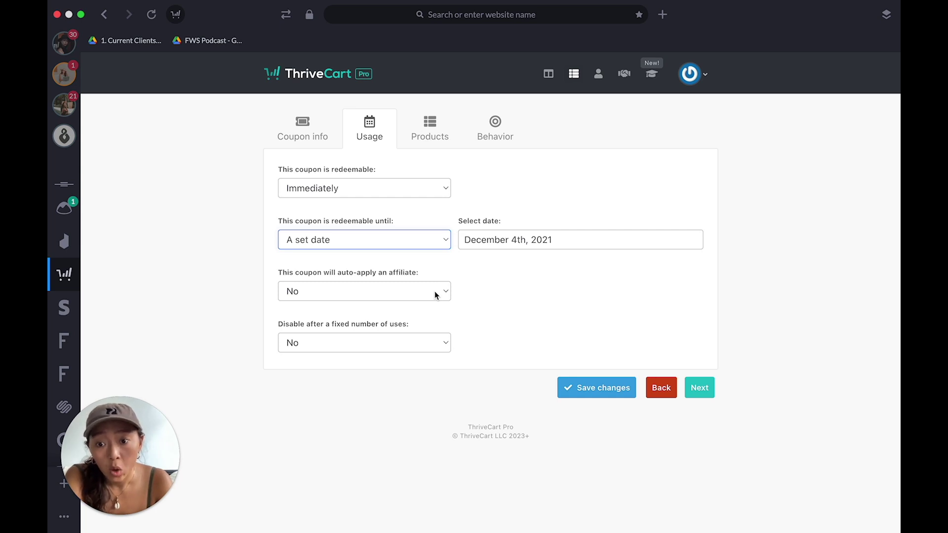
click(381, 272)
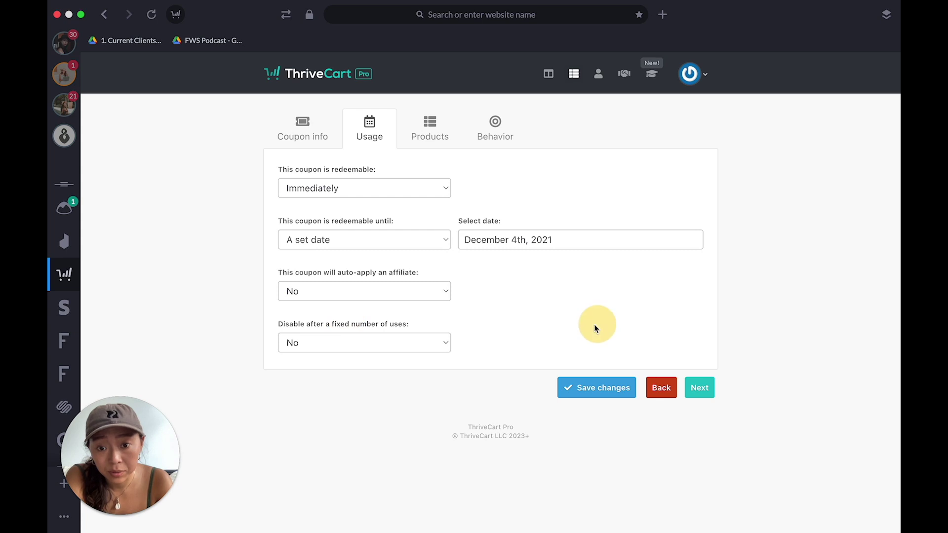
Examine which products the coupon applies to, keeping the Specific products option selected
click(707, 391)
scroll(600, 330, down, 1)
scroll(600, 329, up, 1)
click(398, 192)
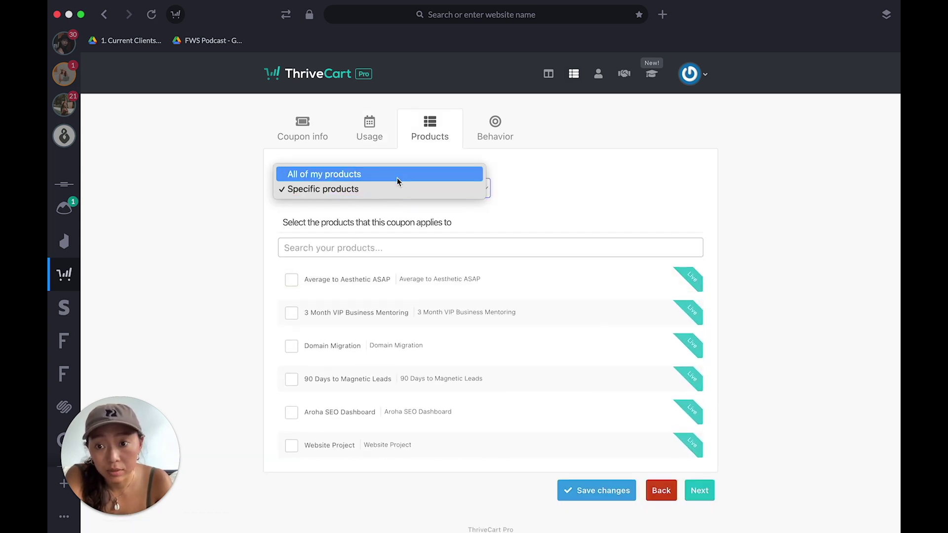
click(612, 202)
scroll(565, 324, down, 5)
scroll(565, 324, down, 5)
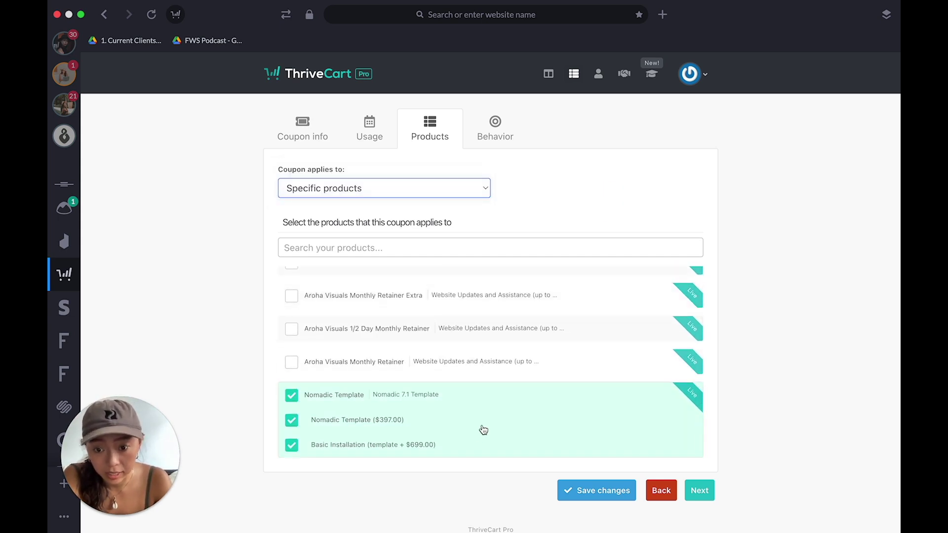
View the coupon's behavior rules section and save the Black Friday Sale coupon
click(698, 498)
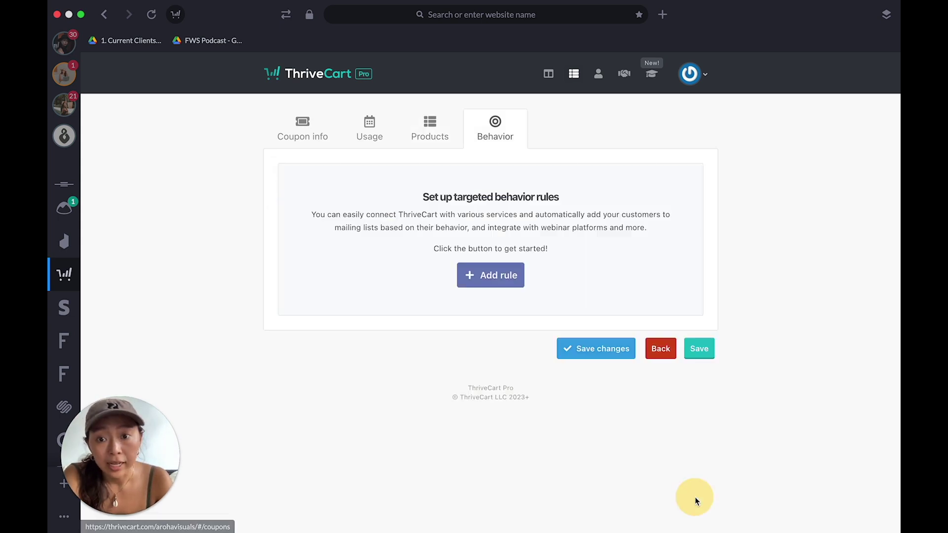
click(711, 353)
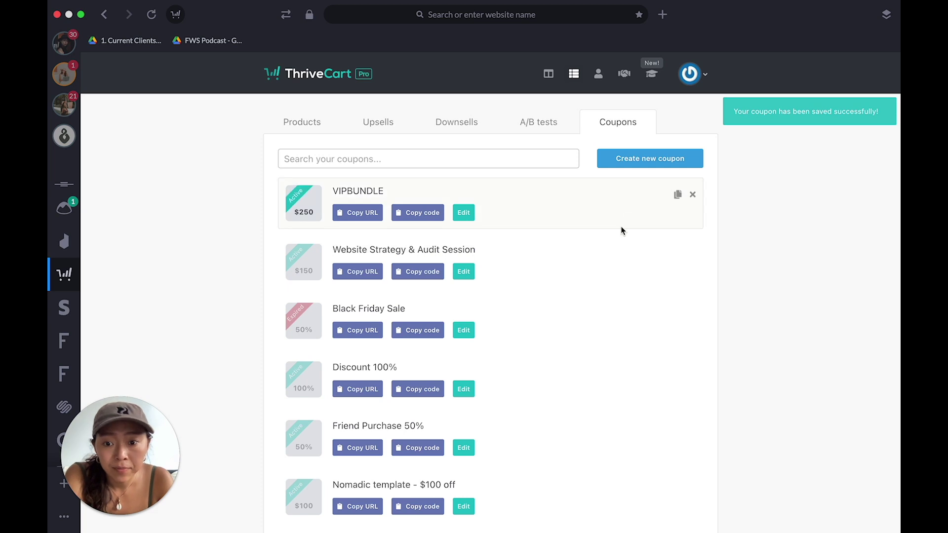
Copy a shareable URL that automatically applies the Black Friday Sale coupon to Nomadic Template
scroll(380, 339, down, 1)
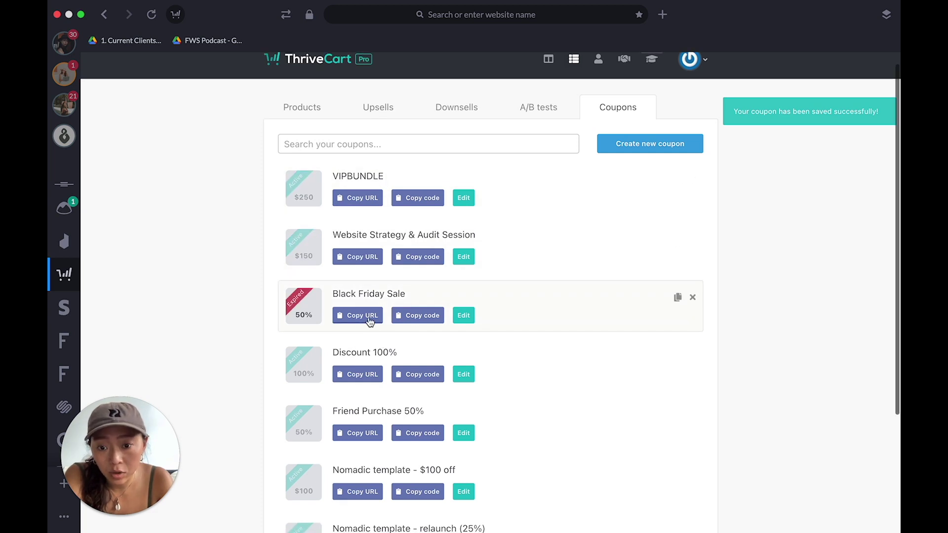
click(369, 319)
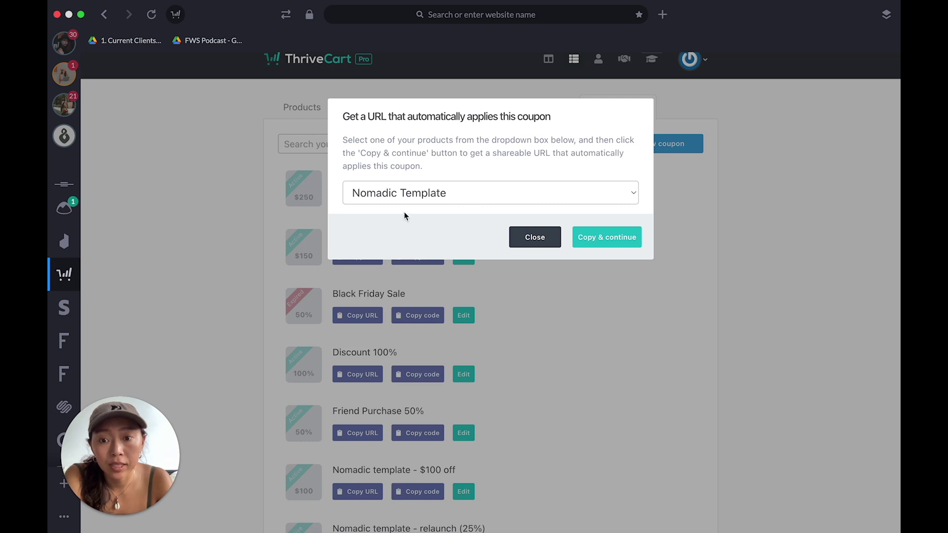
click(418, 195)
click(419, 195)
click(610, 240)
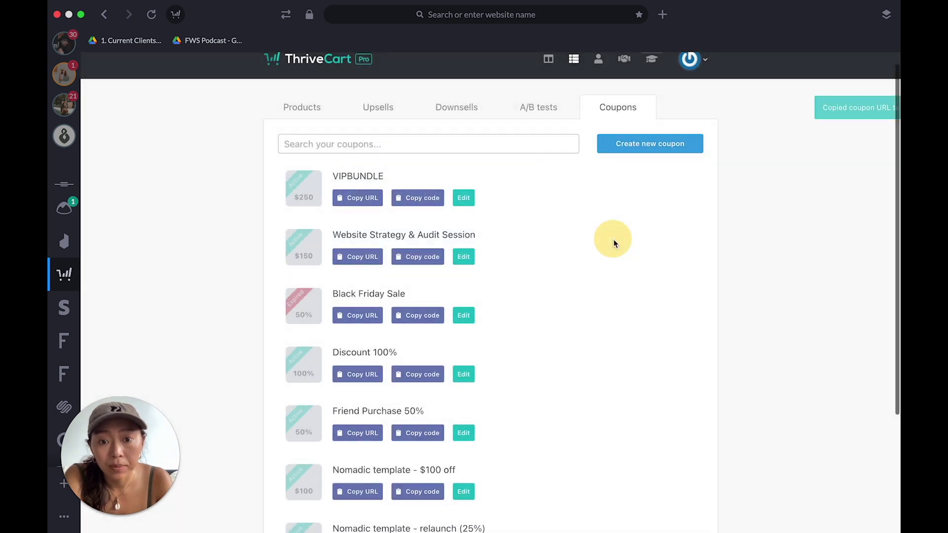
Paste the copied coupon URL into the browser address field, examine its product and coupon parts, and dismiss it
click(558, 15)
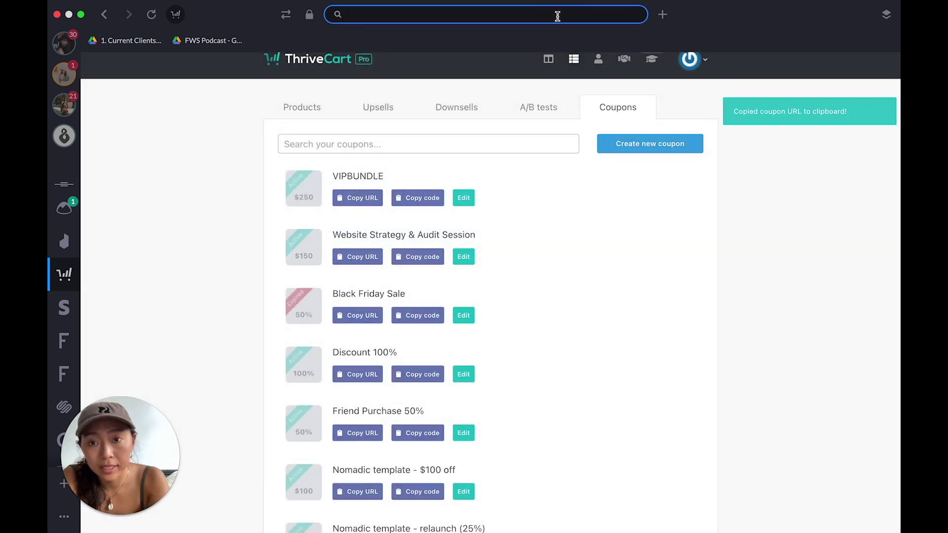
key(super+v)
drag(625, 14, 326, 16)
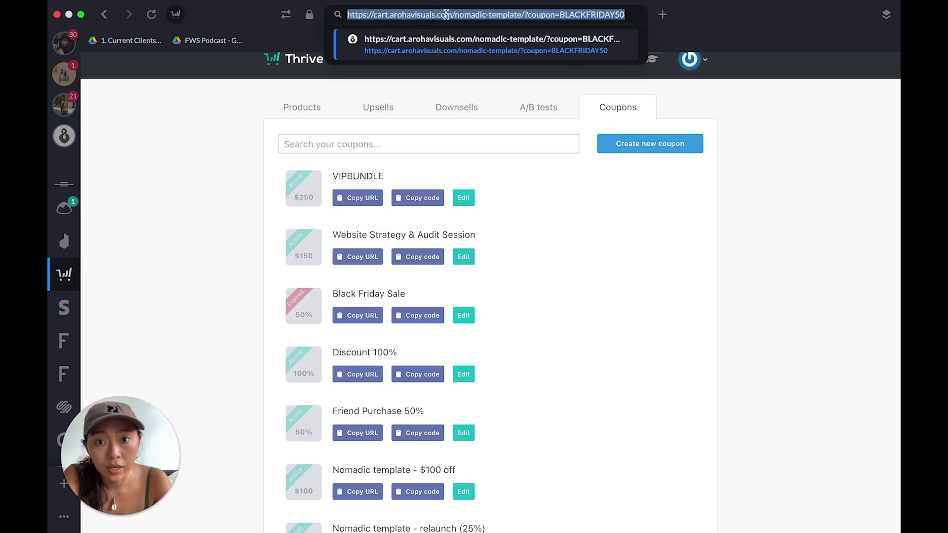
drag(454, 15, 625, 16)
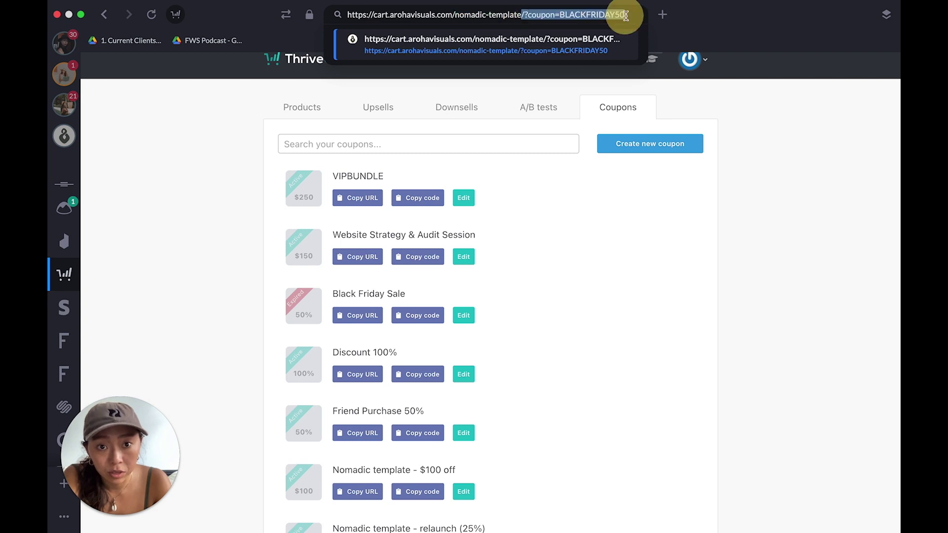
click(799, 336)
View the A/B tests, upsells and downsells sections, returning to the products list
click(548, 111)
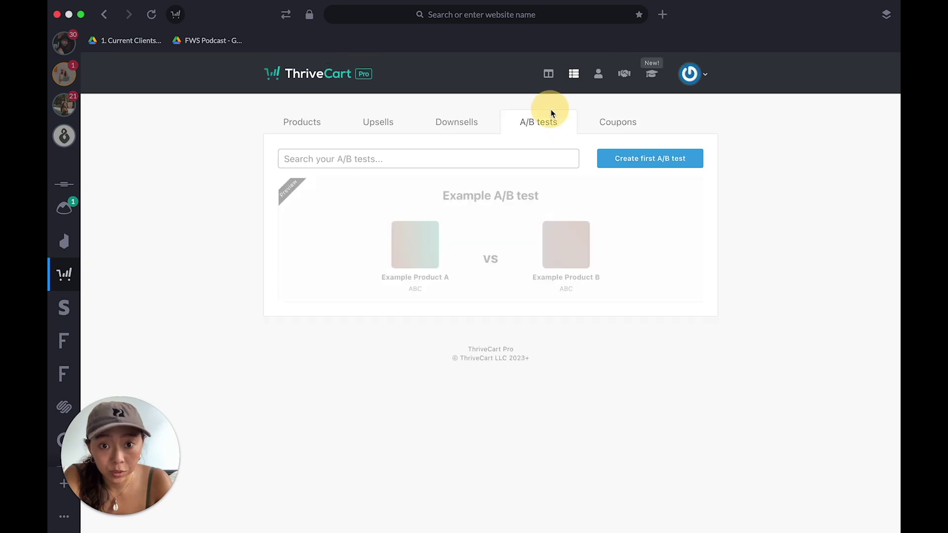
click(389, 121)
click(454, 131)
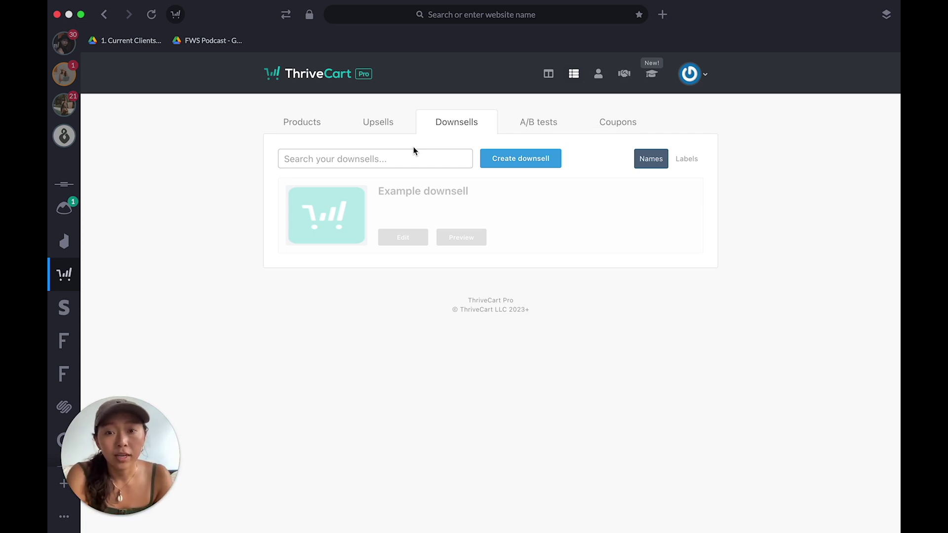
click(312, 119)
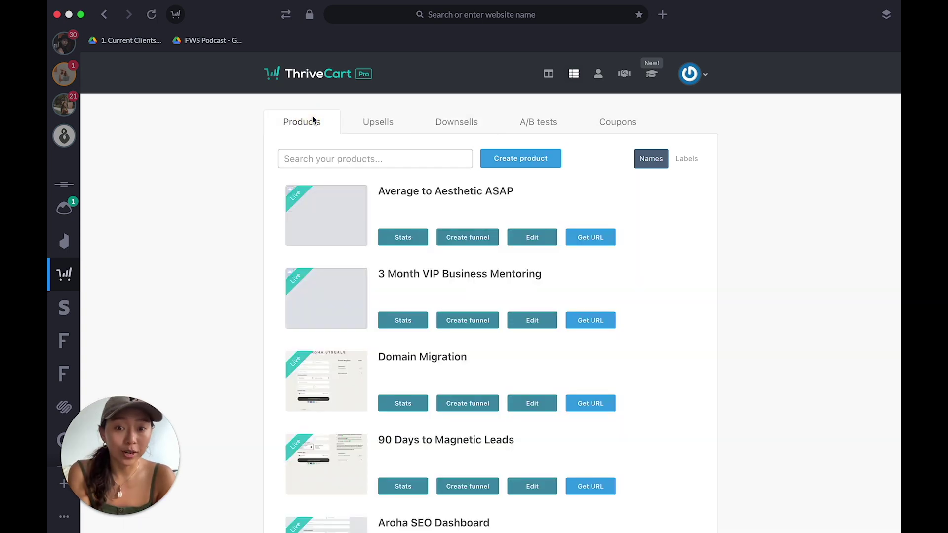
click(815, 291)
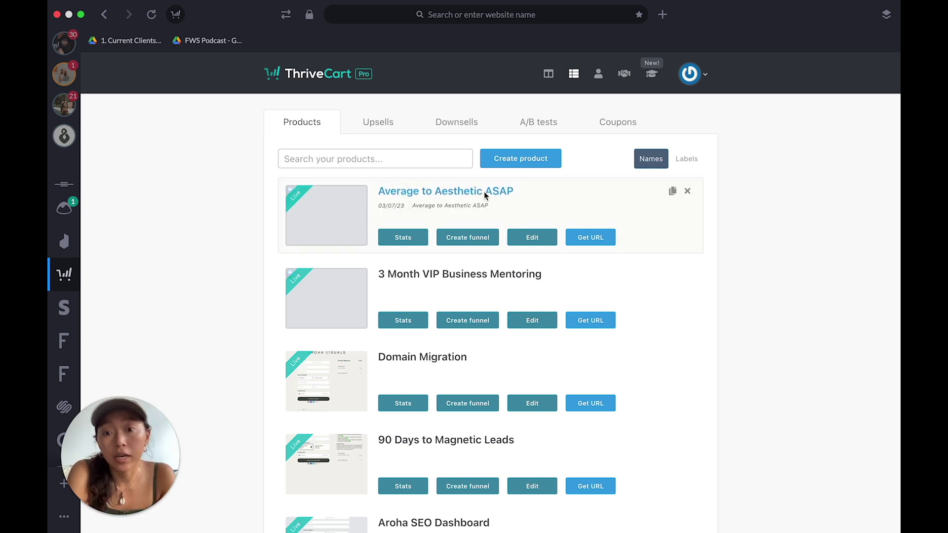
Open the Average to Aesthetic ASAP product for editing and review its name, label and checkout page URL
click(542, 240)
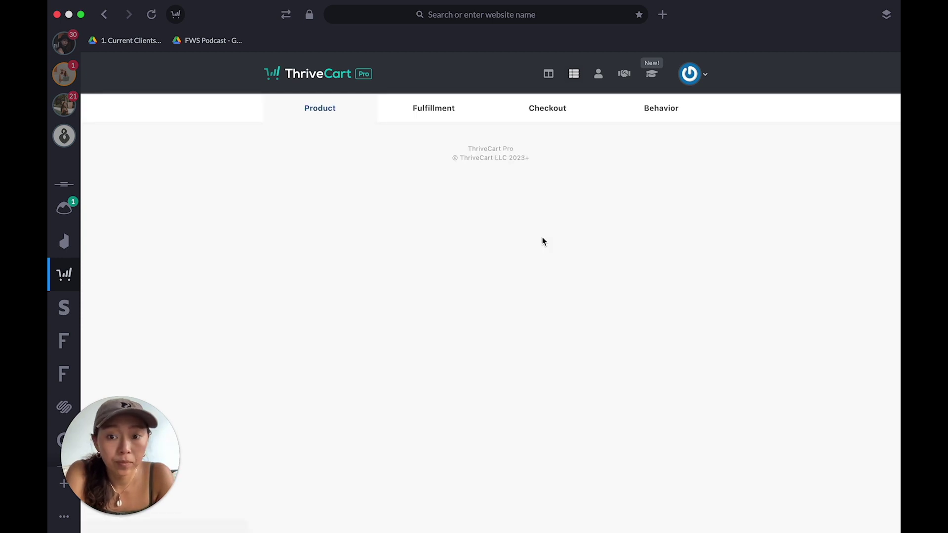
triple_click(447, 222)
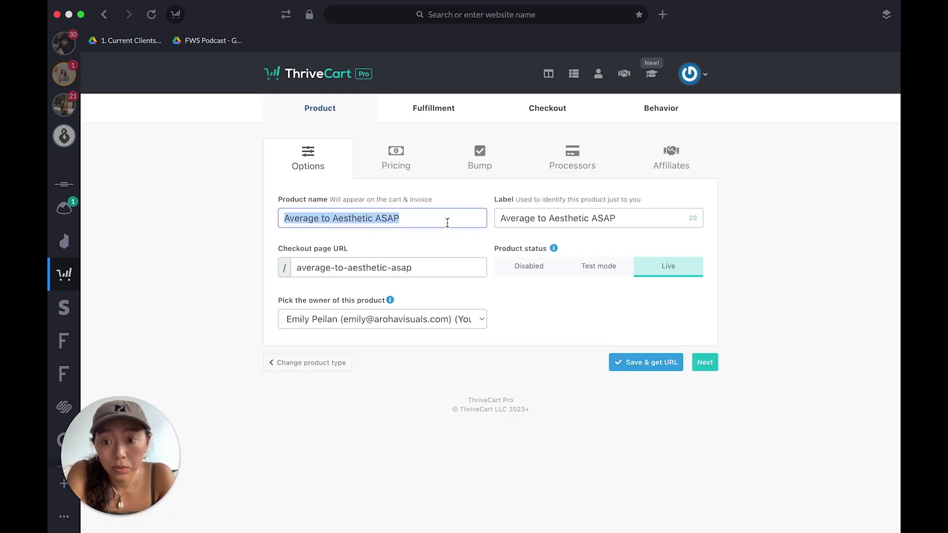
triple_click(533, 224)
triple_click(432, 266)
View the product's pricing options and available selling currencies, keeping USD ($) selected
click(706, 363)
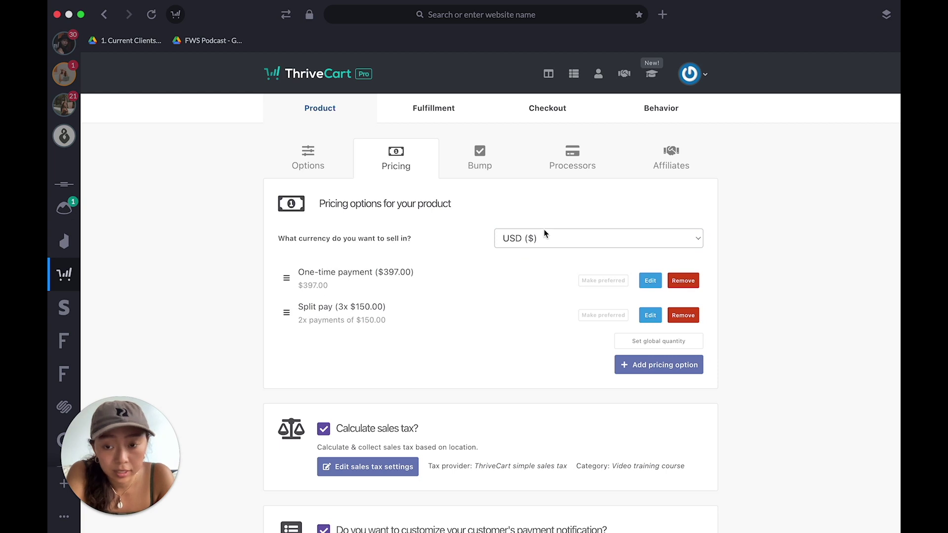
click(569, 238)
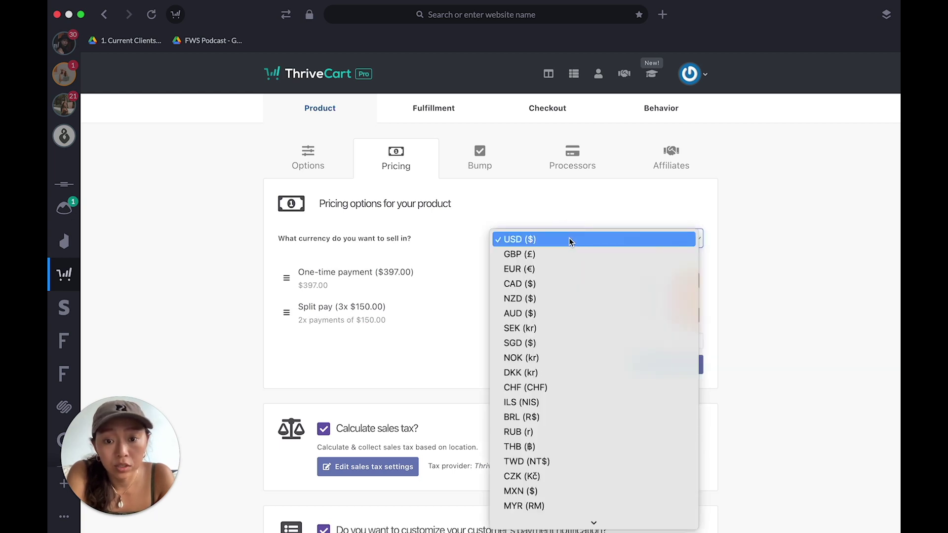
click(773, 235)
Start a new pricing option, view the payment types and the Subscription type's trial periods, and discard it
click(659, 365)
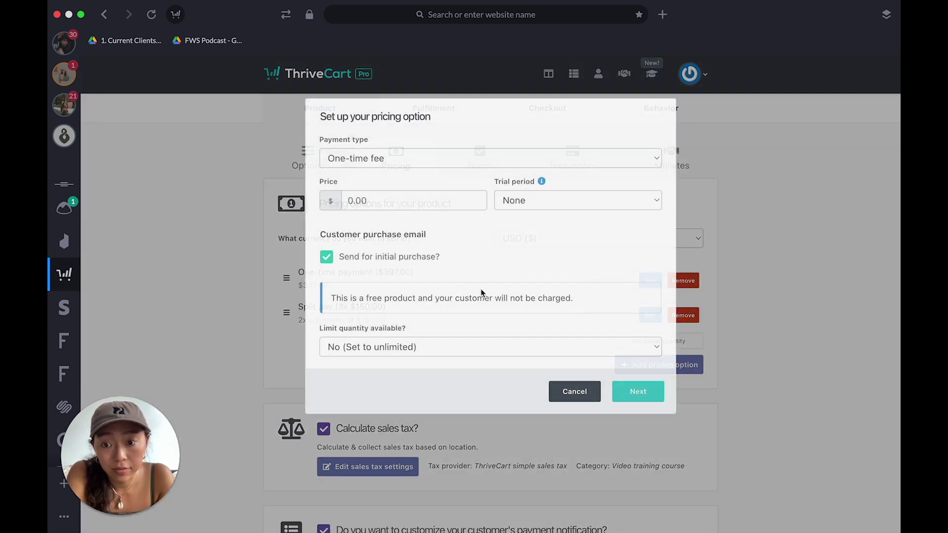
click(464, 159)
click(466, 174)
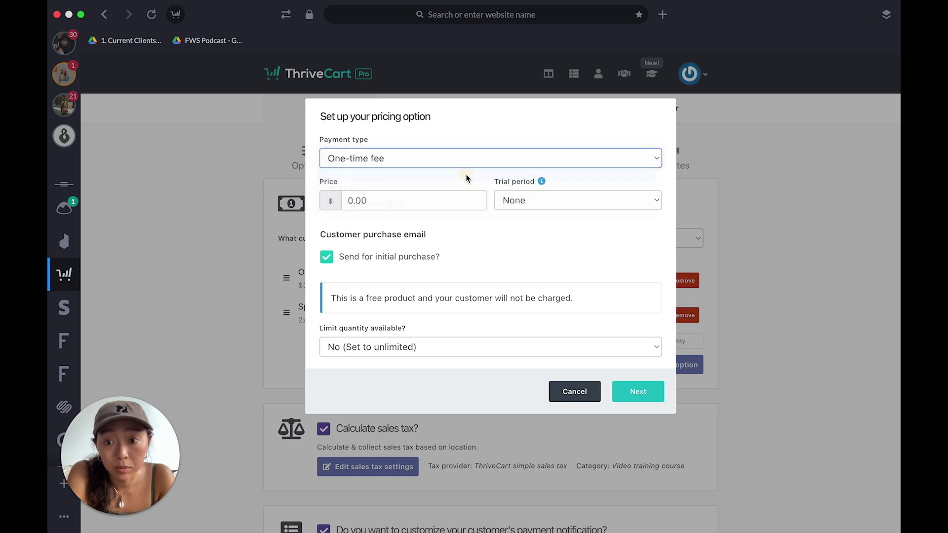
click(467, 162)
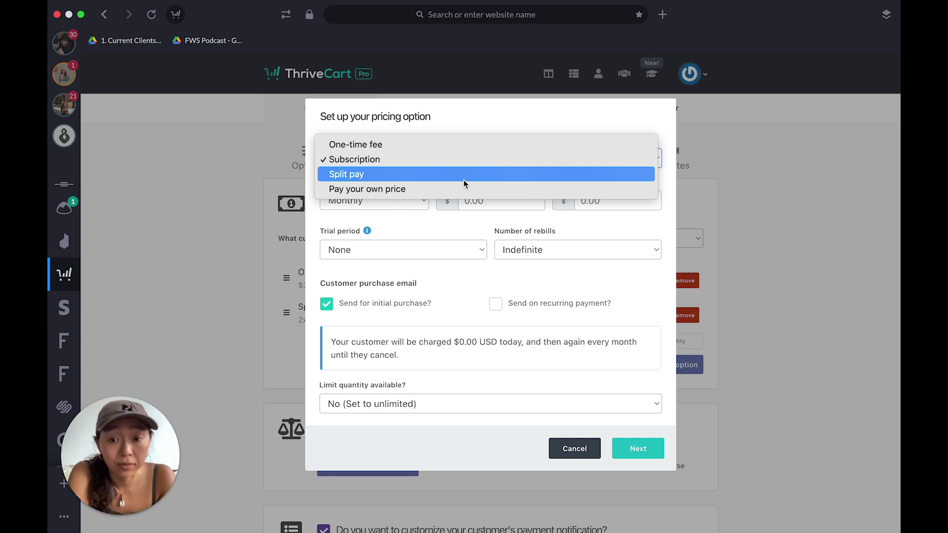
click(452, 232)
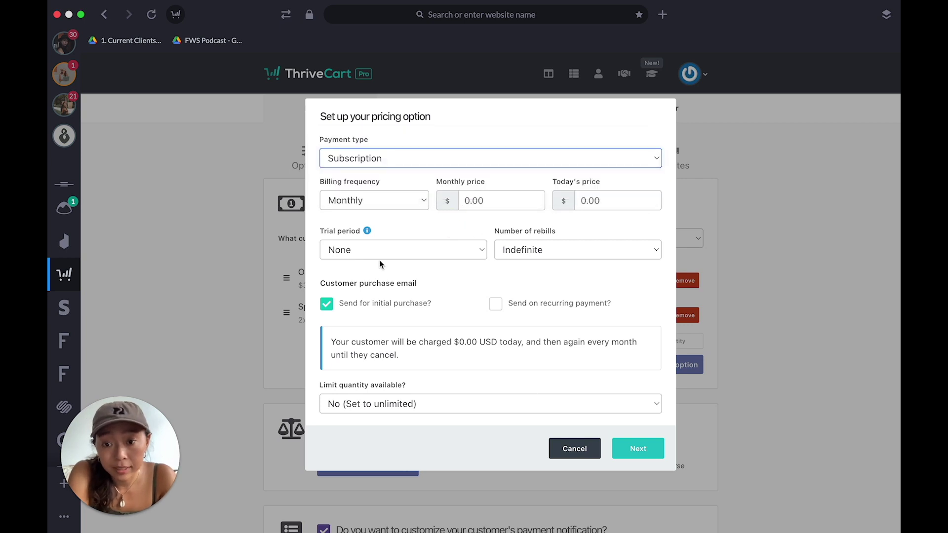
click(450, 249)
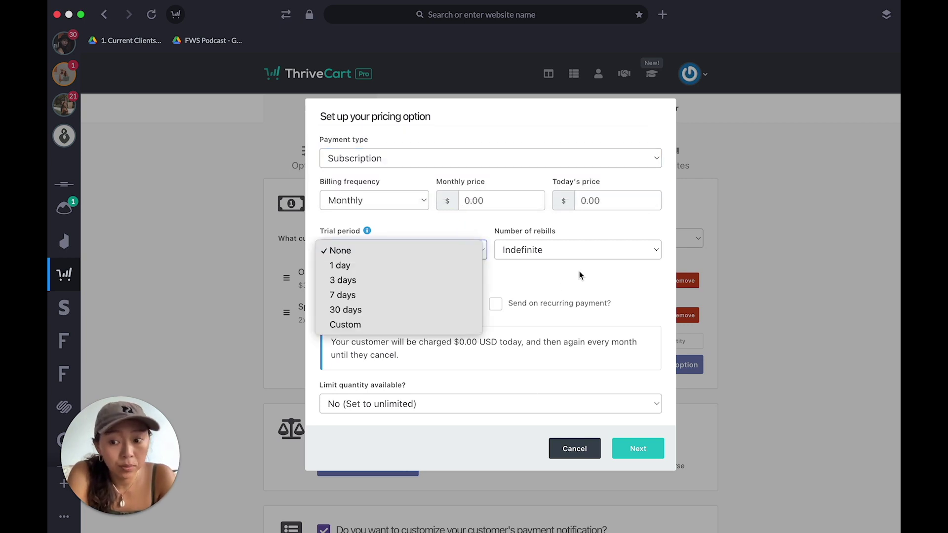
click(425, 248)
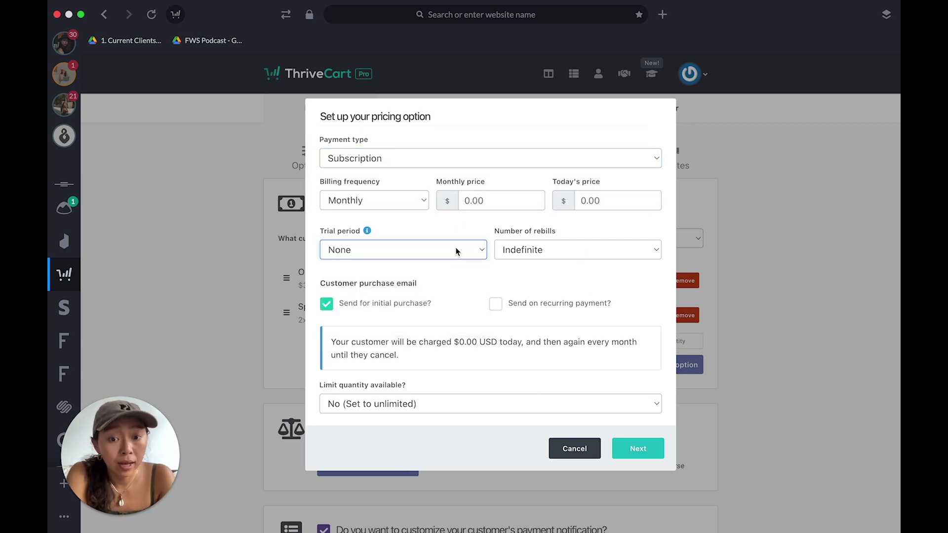
click(568, 448)
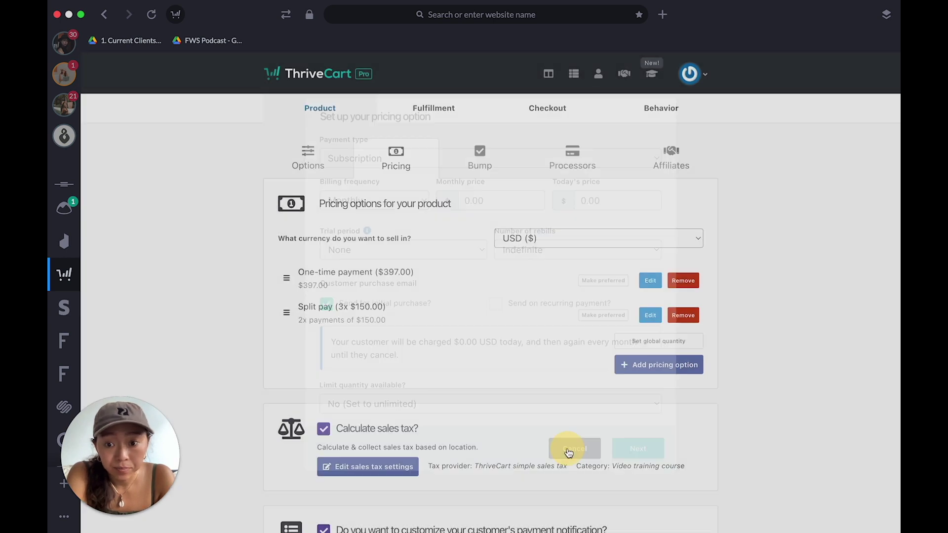
Review the product's sales tax, bump offer, payment processor and affiliate settings without changing them
scroll(817, 388, down, 3)
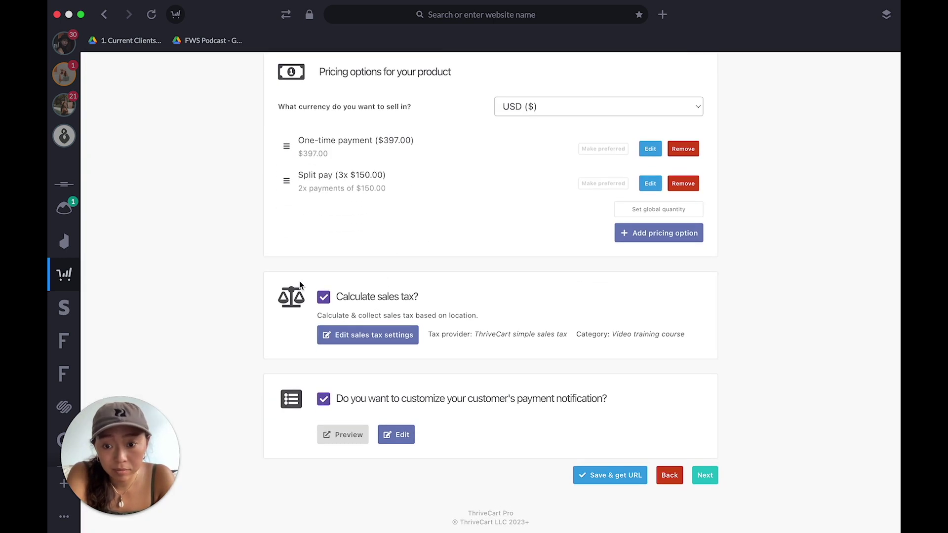
click(704, 476)
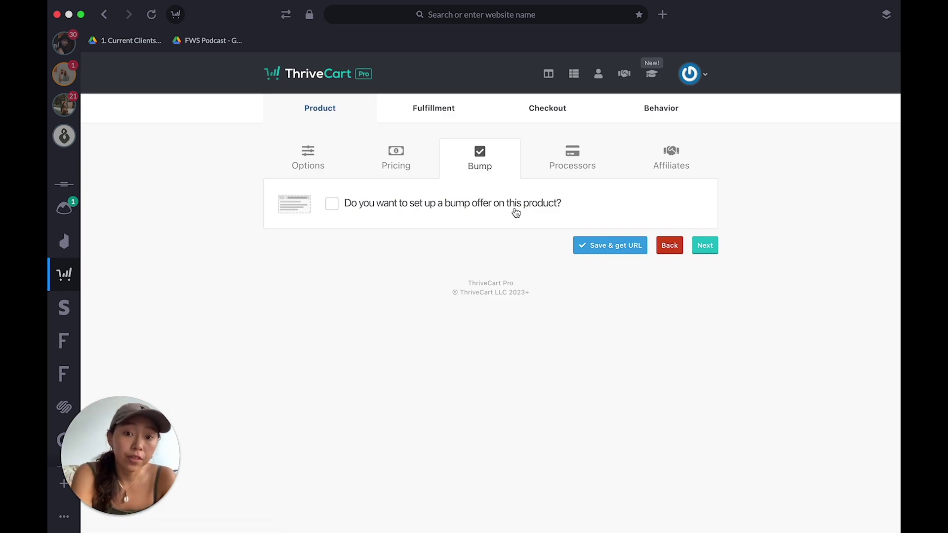
click(705, 246)
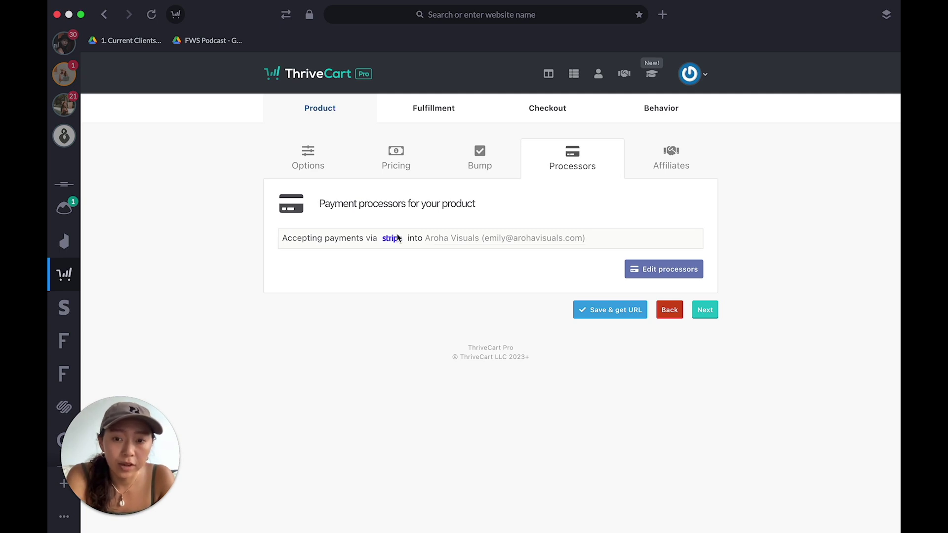
click(704, 312)
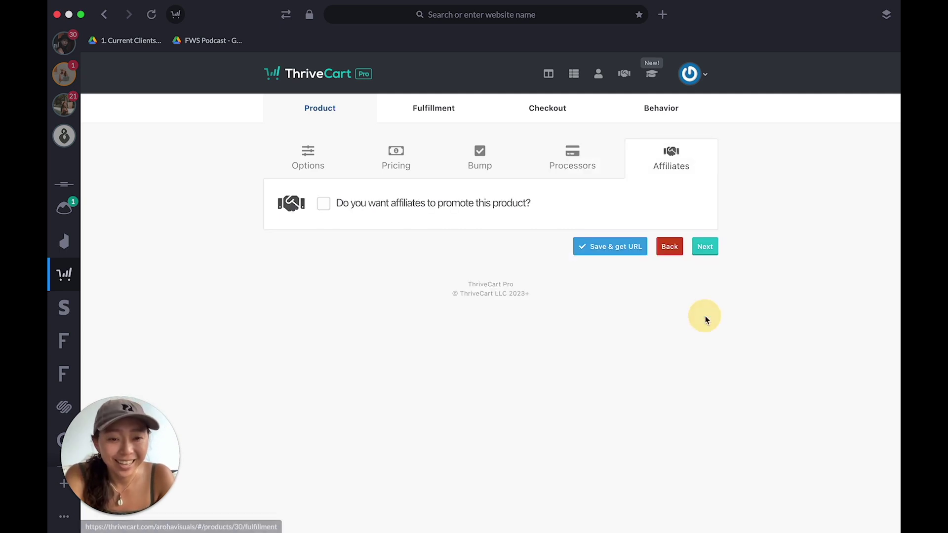
View the fulfillment choices for what happens after purchase, keeping Display their total/invoice, and continue to the checkout settings
click(714, 247)
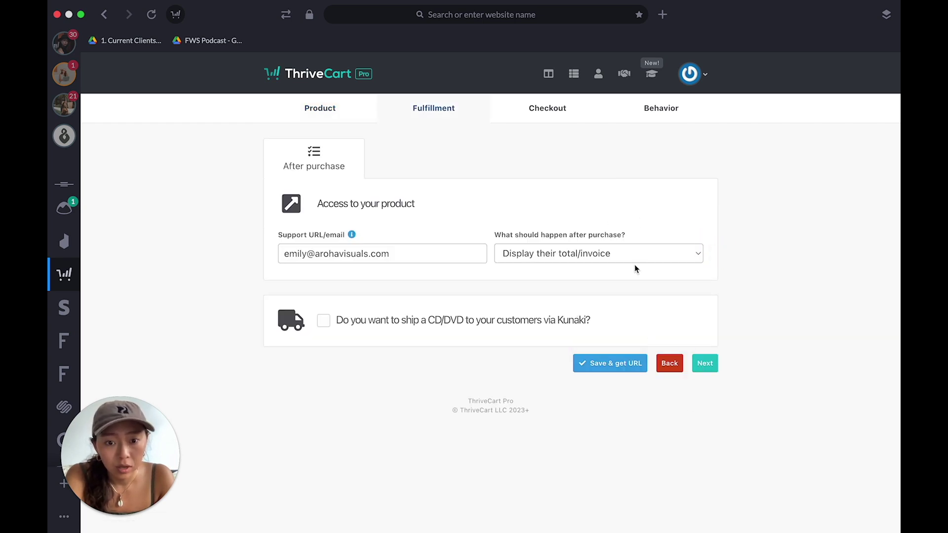
click(669, 255)
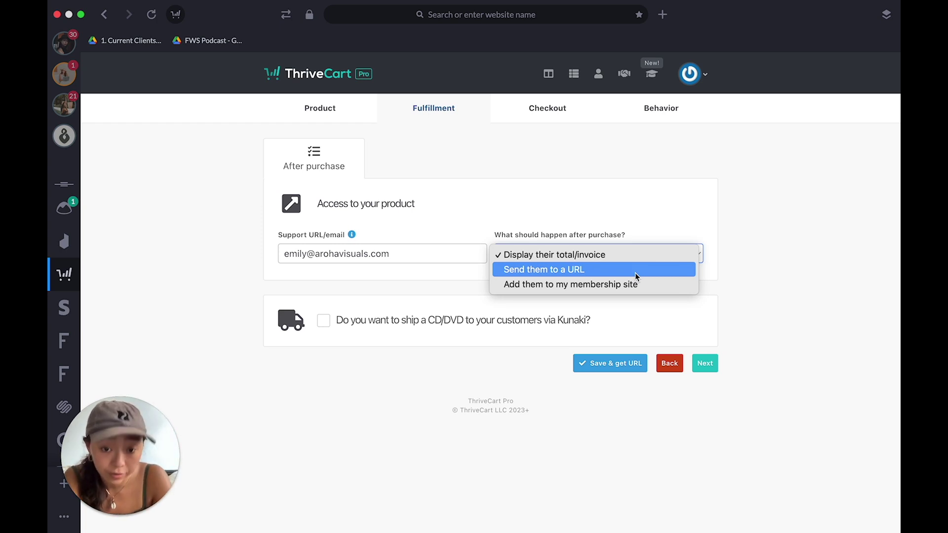
click(787, 292)
click(701, 367)
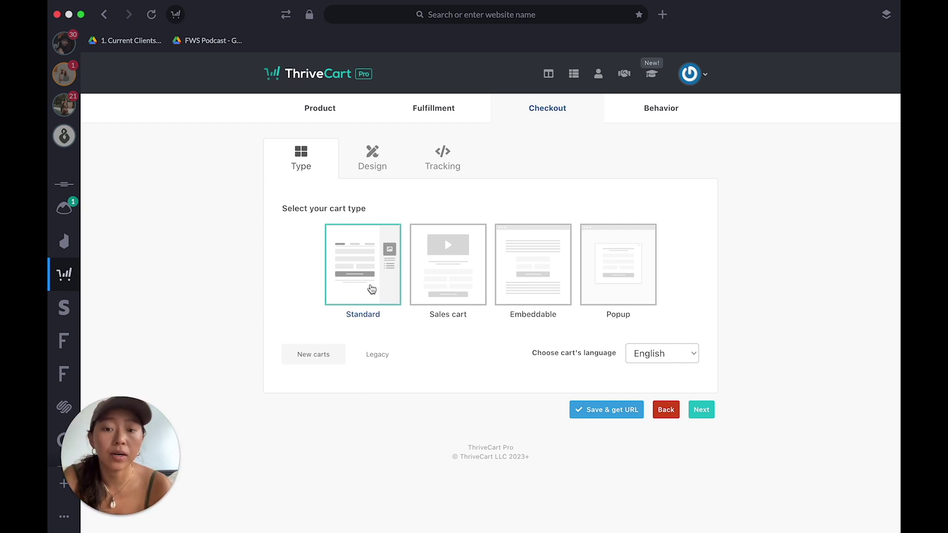
Save the product with the Standard cart type and copy its checkout page URL, returning to the checkout type settings
click(615, 413)
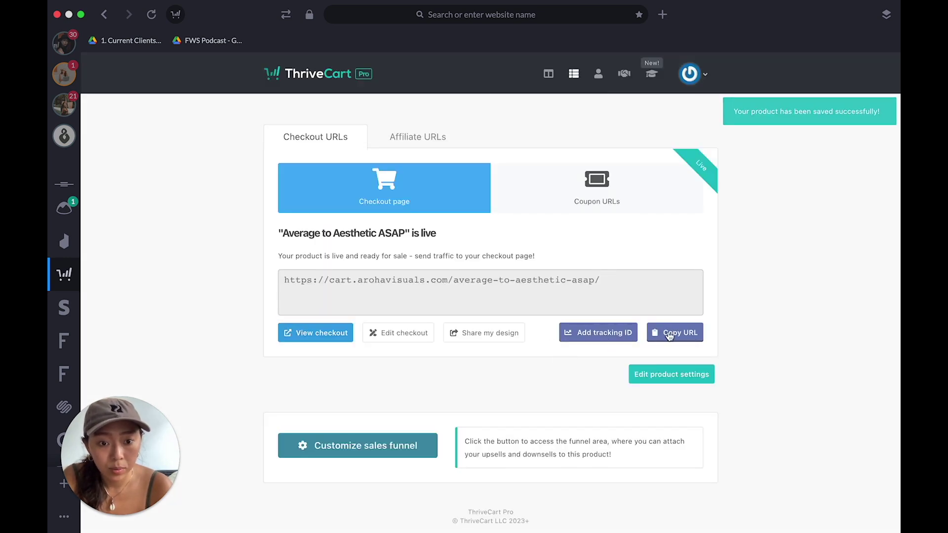
click(694, 334)
scroll(543, 351, left, 5)
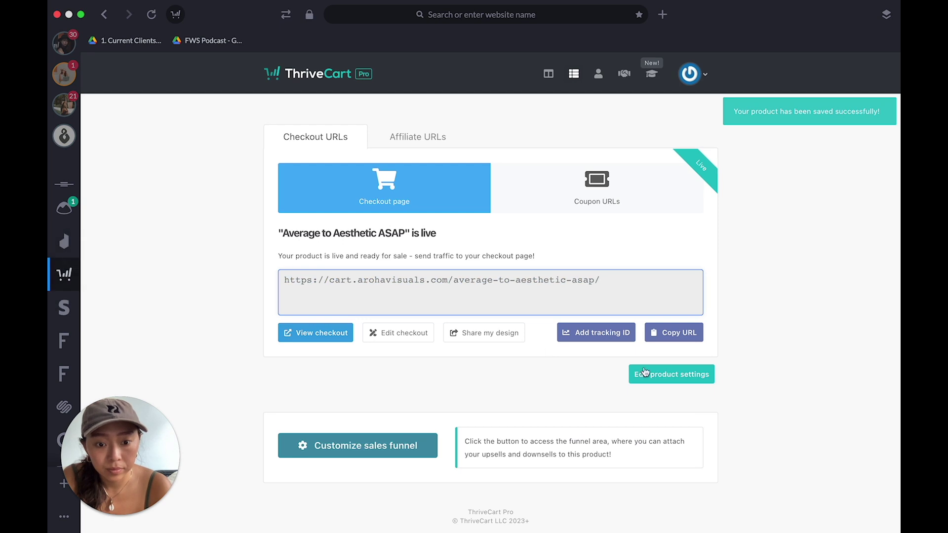
click(560, 118)
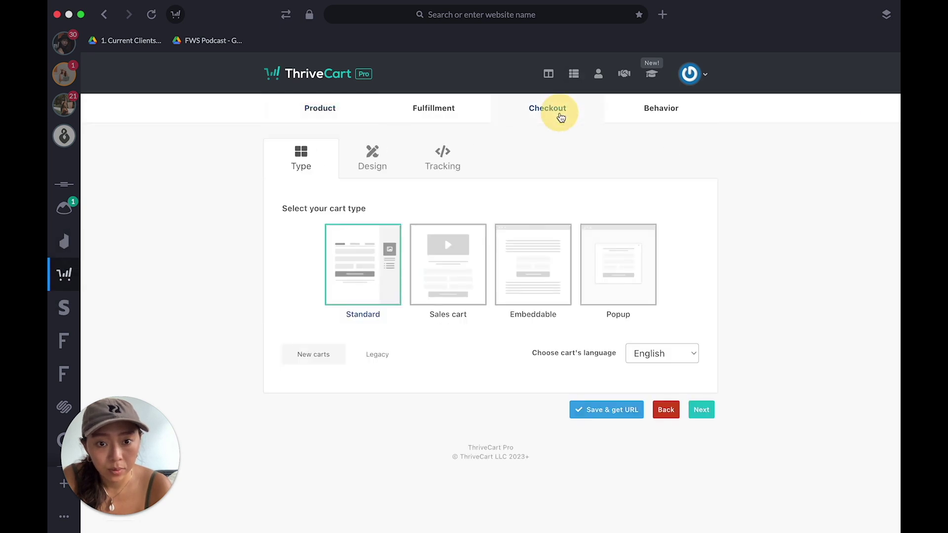
Load the copied checkout URL in the browser and examine the cart subdomain in the address
click(564, 15)
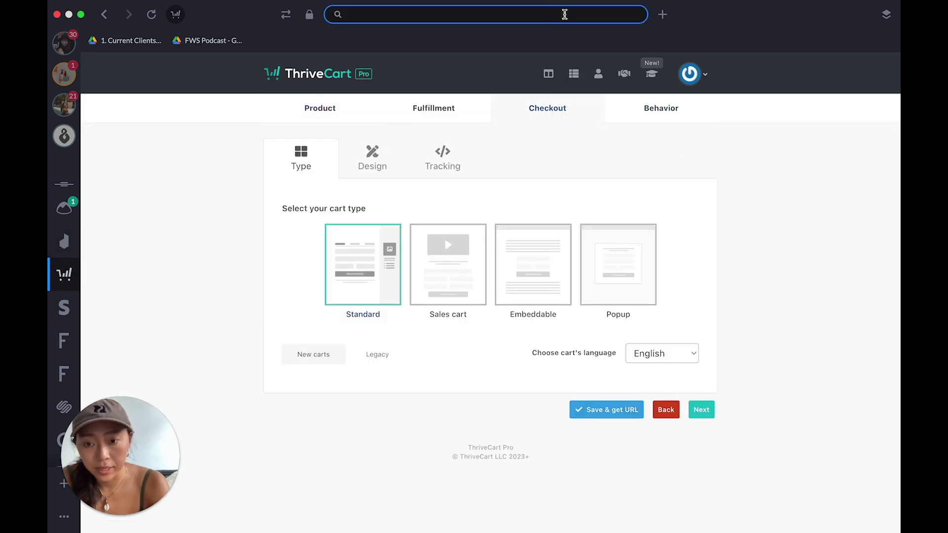
key(super+v)
key(Return)
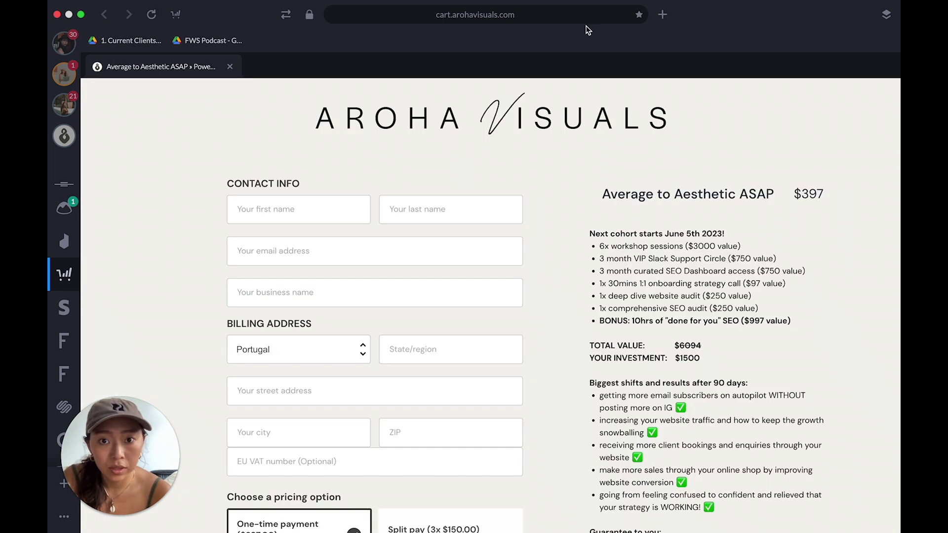
click(575, 15)
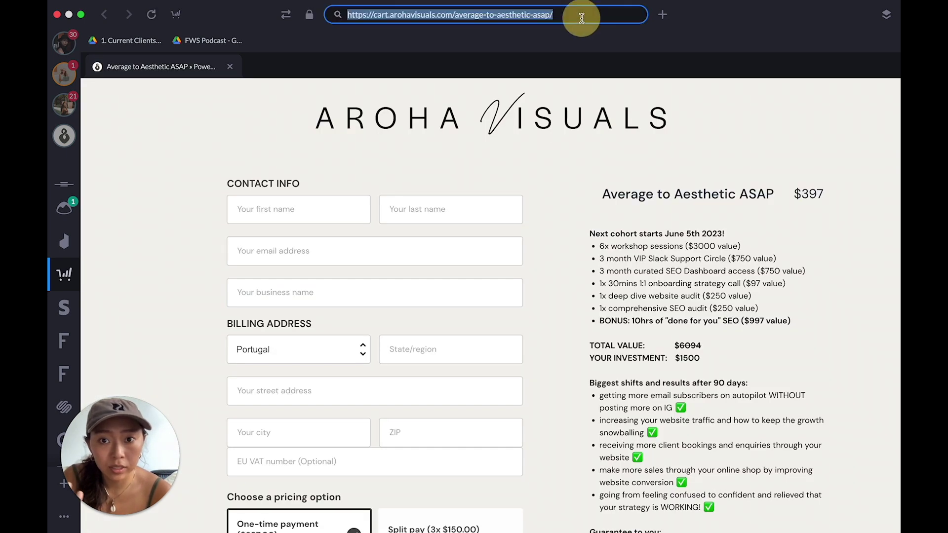
click(379, 15)
click(380, 16)
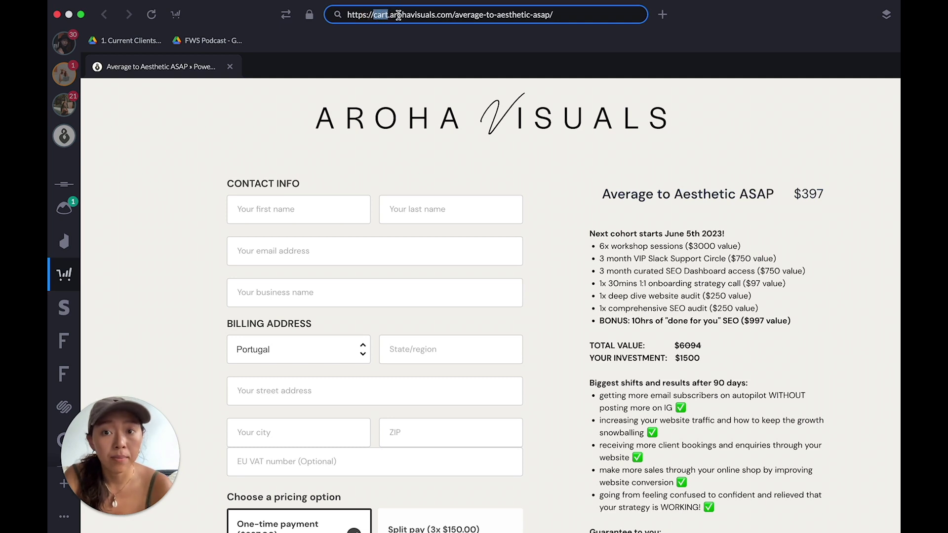
click(806, 157)
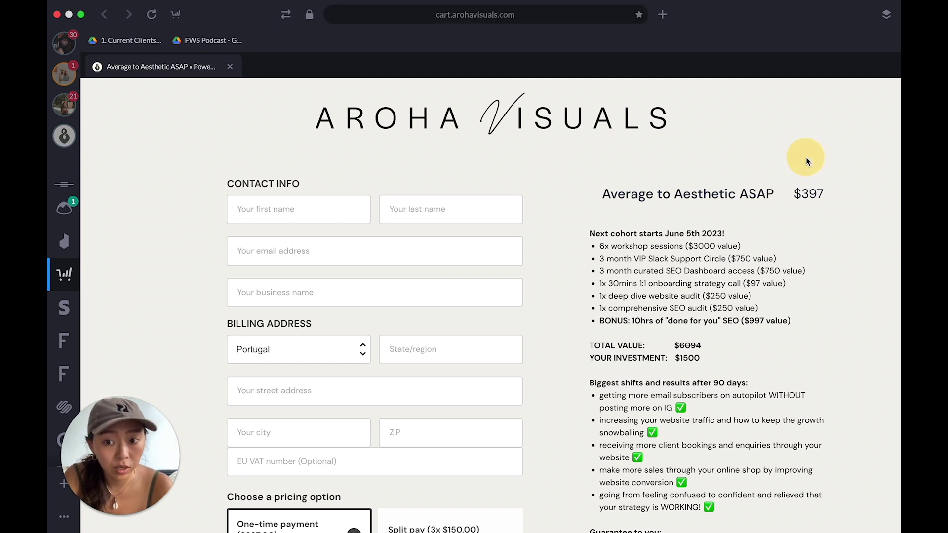
Review the live checkout page's pricing options, payment fields and order summary, and close the page
scroll(806, 162, down, 2)
scroll(807, 161, down, 2)
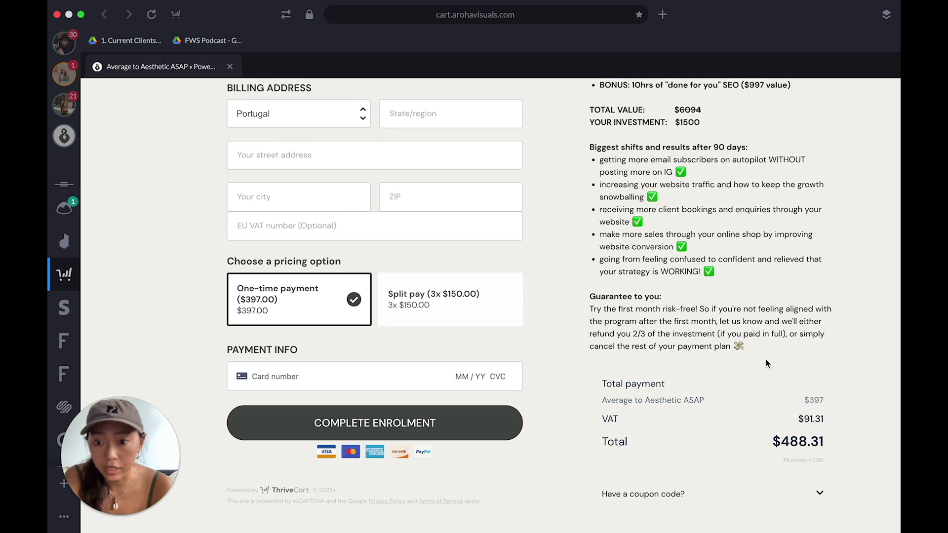
scroll(766, 363, up, 4)
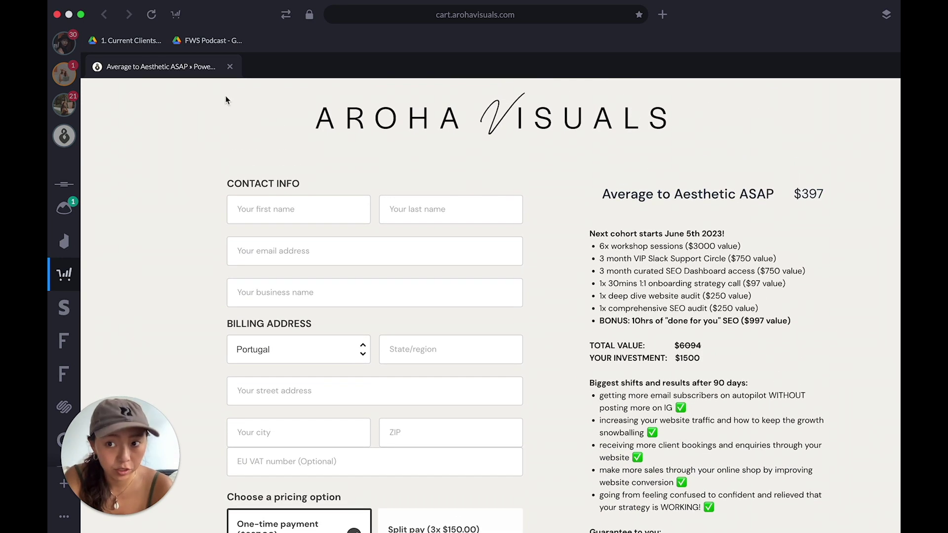
click(229, 67)
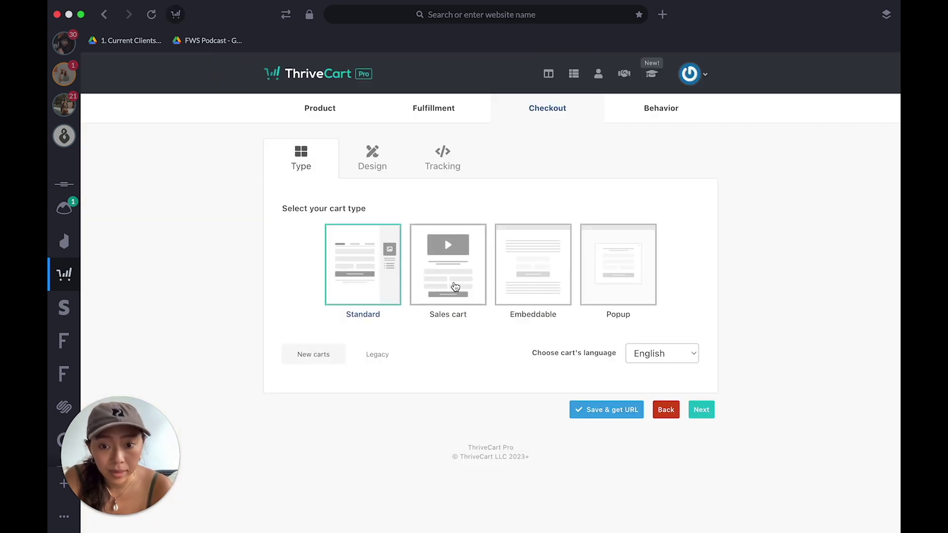
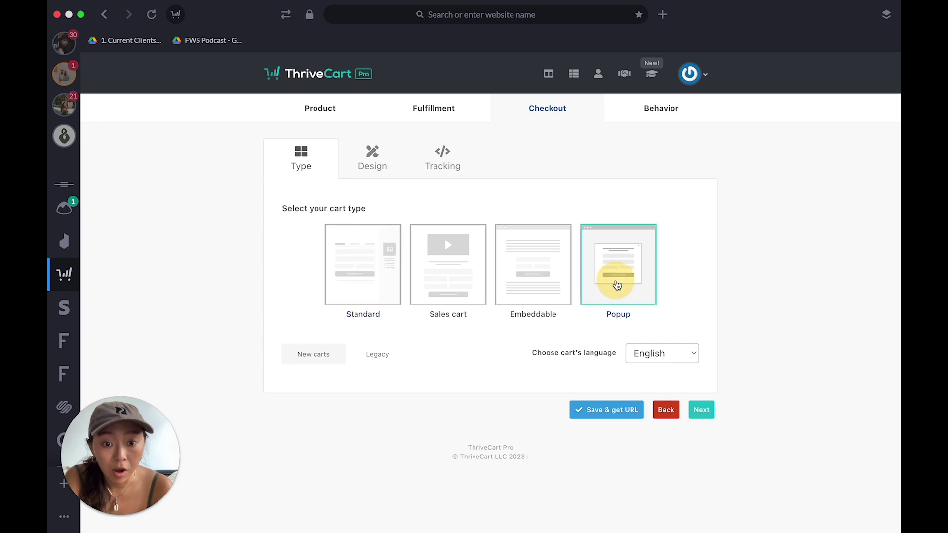
Save the product with the Popup cart type and copy the generated Buy now! button code
click(625, 414)
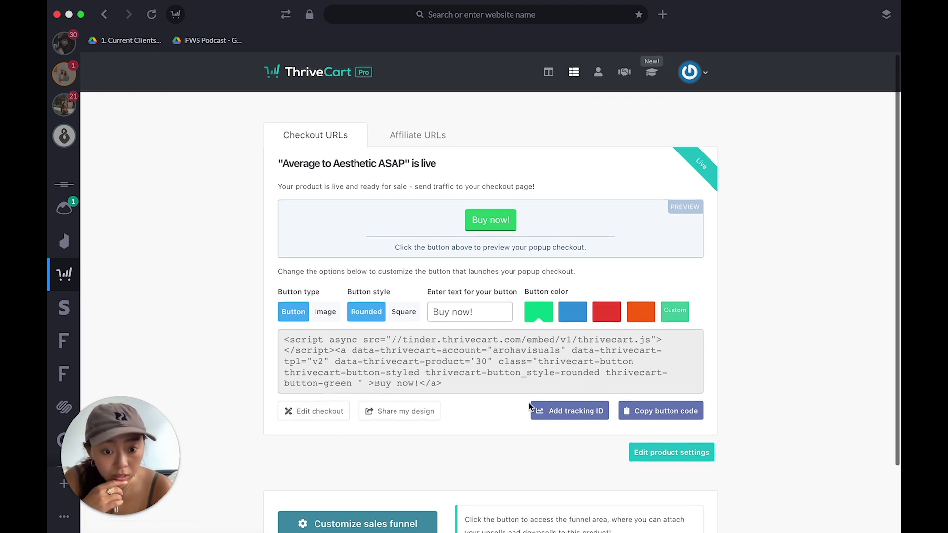
scroll(528, 401, down, 2)
click(674, 344)
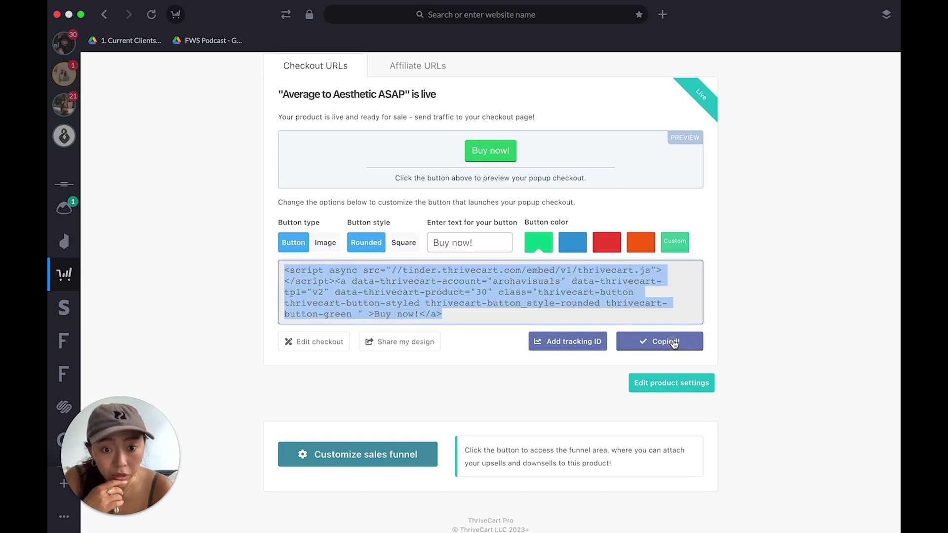
scroll(673, 331, up, 2)
Switch to Squarespace in Chrome and leave the DNS settings for the arohavisuals.com domain overview
key(ctrl+Left)
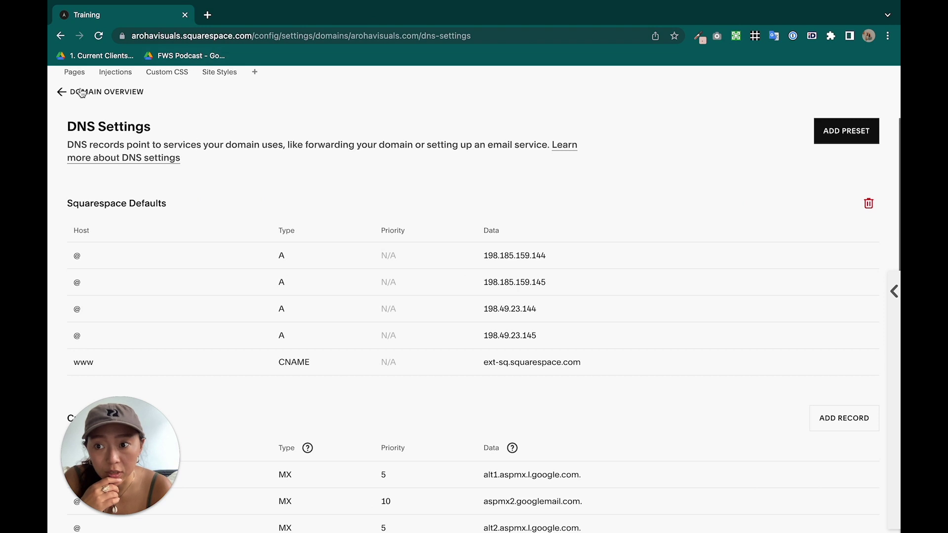
click(81, 93)
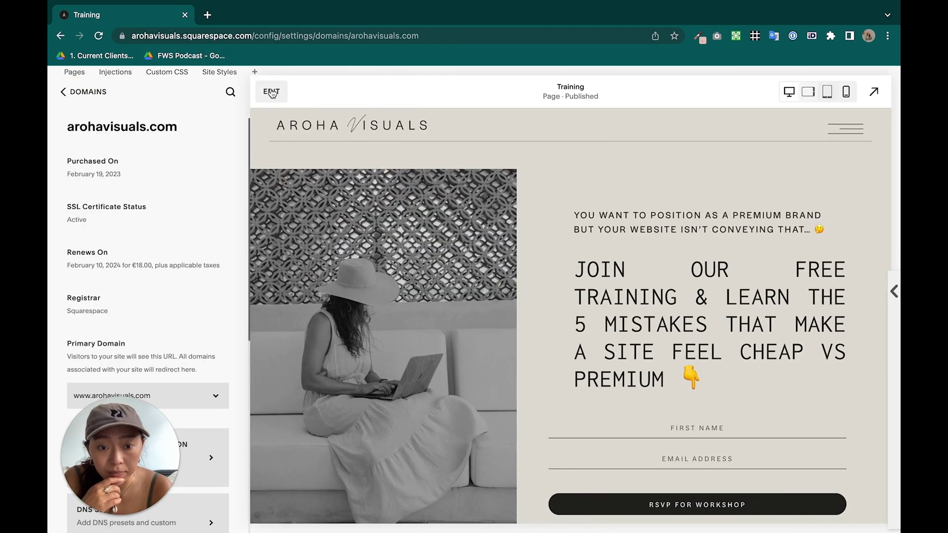
click(271, 92)
scroll(656, 311, down, 10)
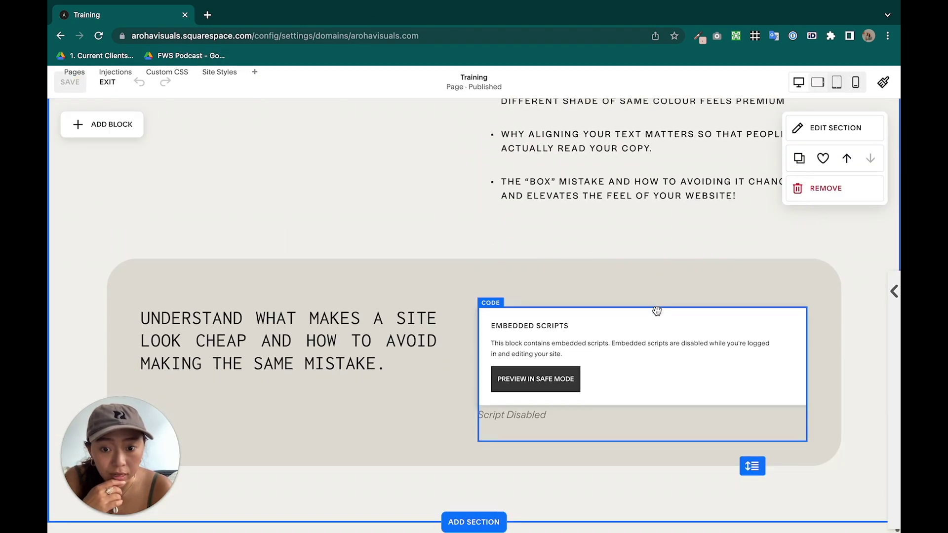
click(474, 521)
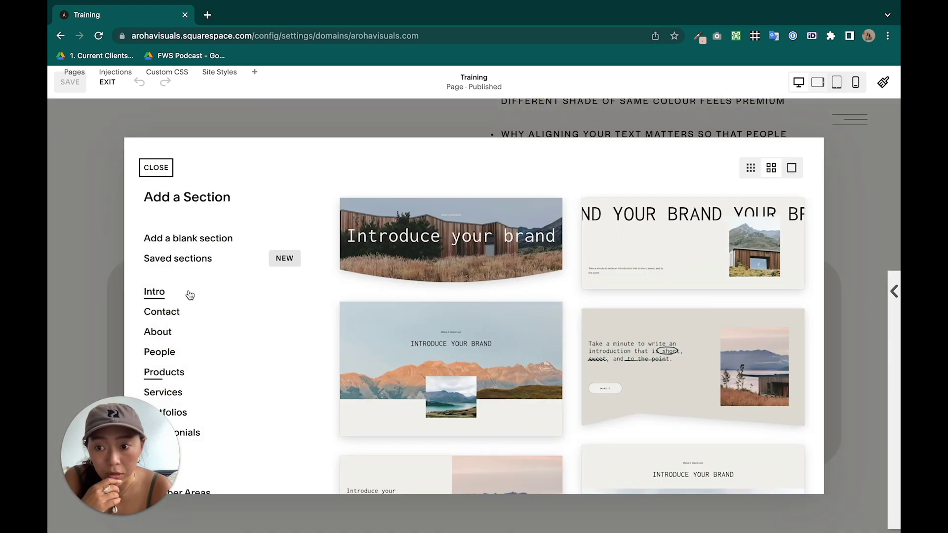
click(154, 167)
click(110, 84)
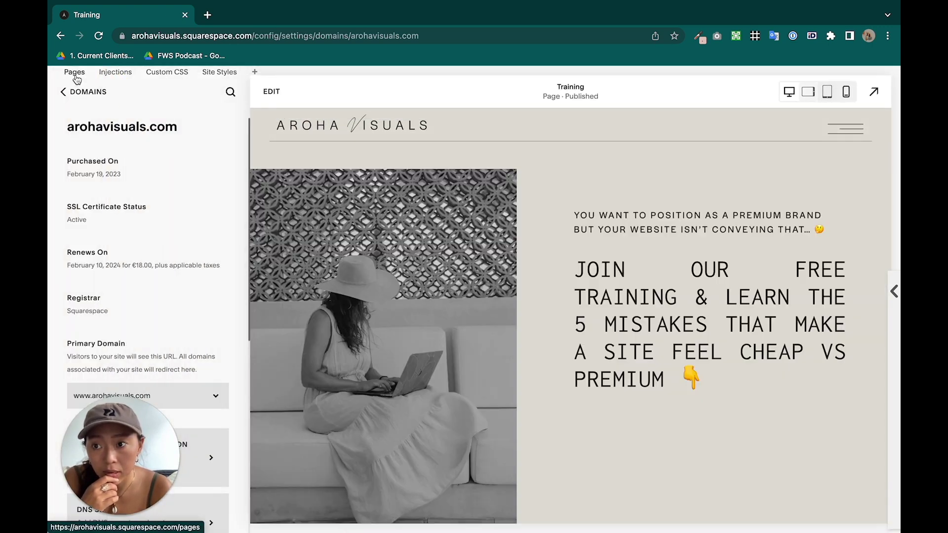
Create a blank page named "checkout thrivecart" in the Not Linked section of the site's pages
click(75, 72)
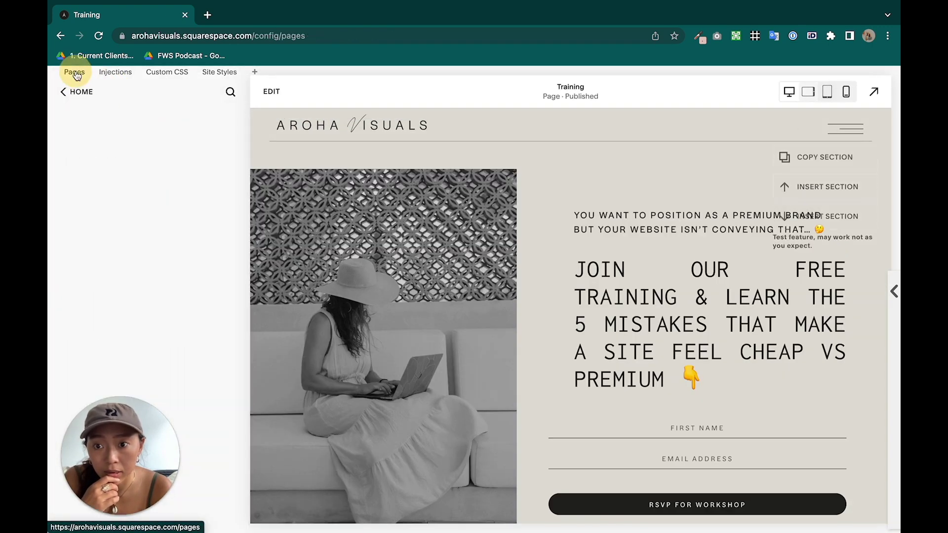
scroll(155, 213, down, 10)
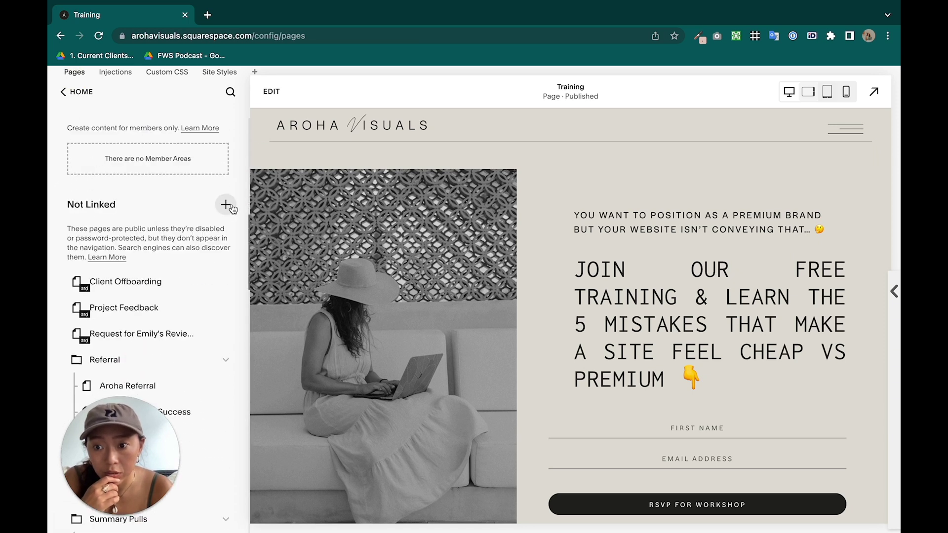
click(227, 205)
click(313, 181)
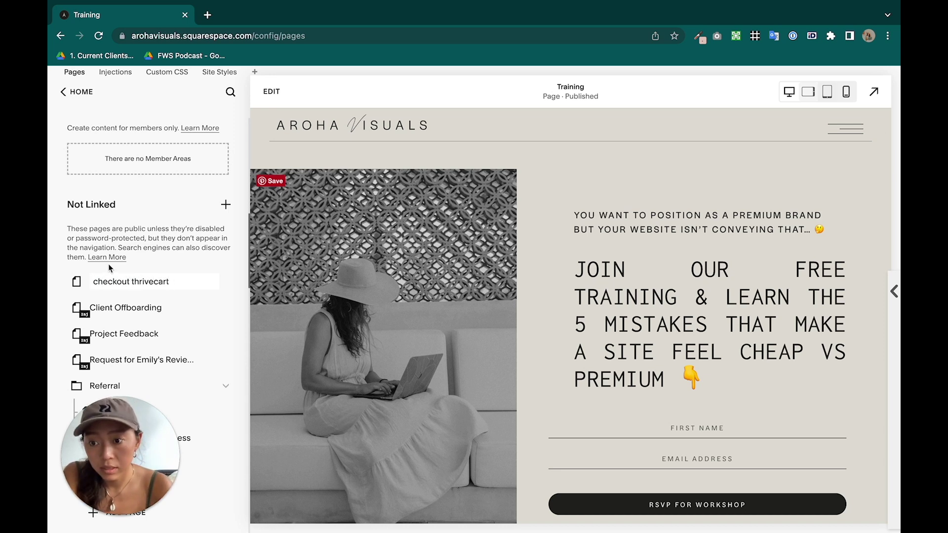
key(Return)
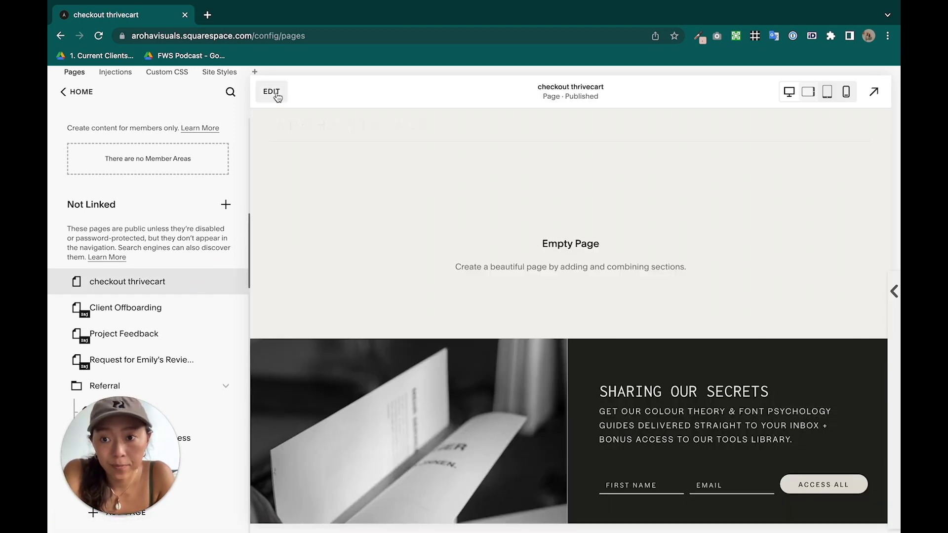
Start editing the checkout thrivecart page and add a blank section to it
click(274, 92)
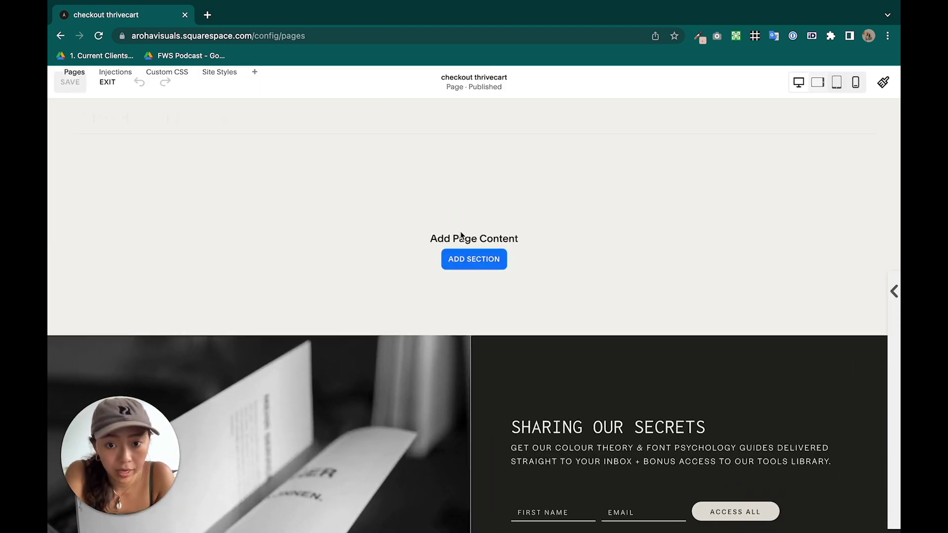
click(473, 258)
click(215, 242)
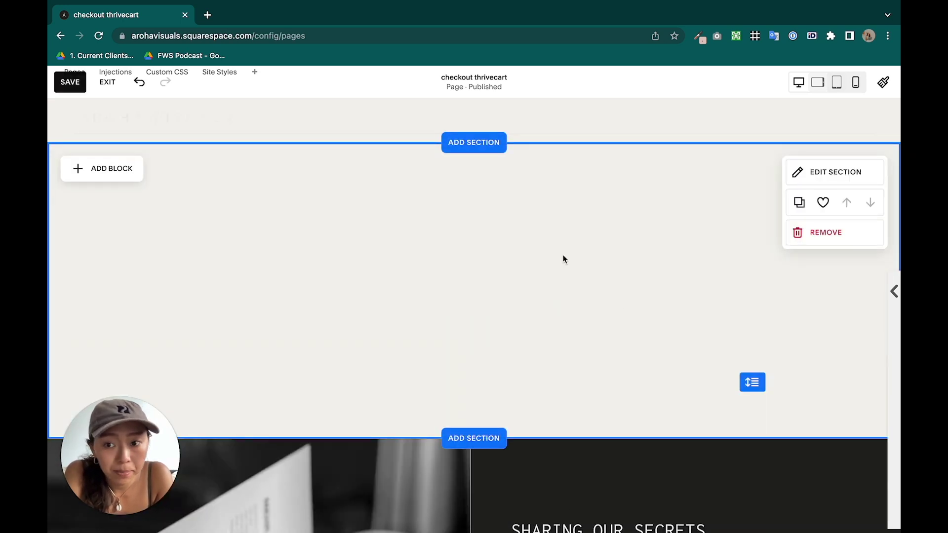
Insert an Intro section above the blank one, using the "Introduce your brand" layout with text beside a landscape image
click(466, 146)
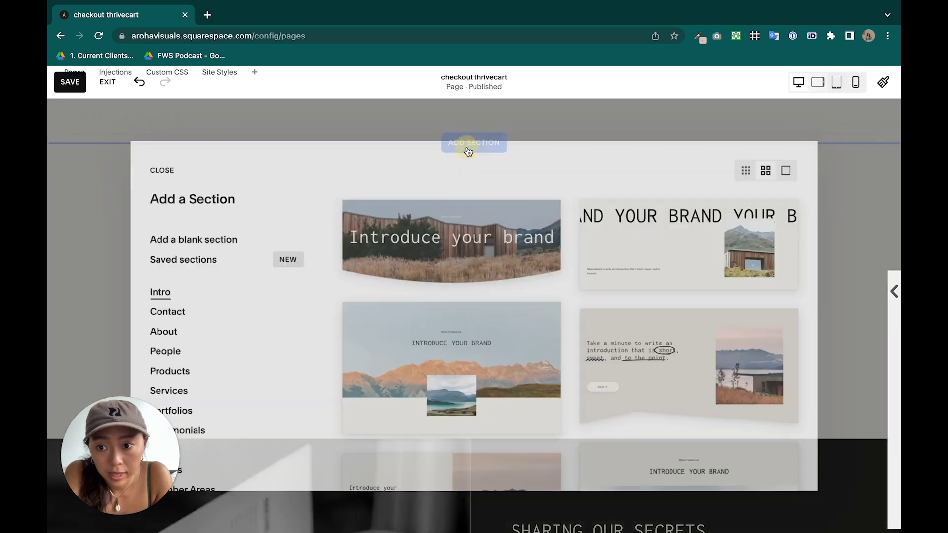
scroll(634, 325, down, 4)
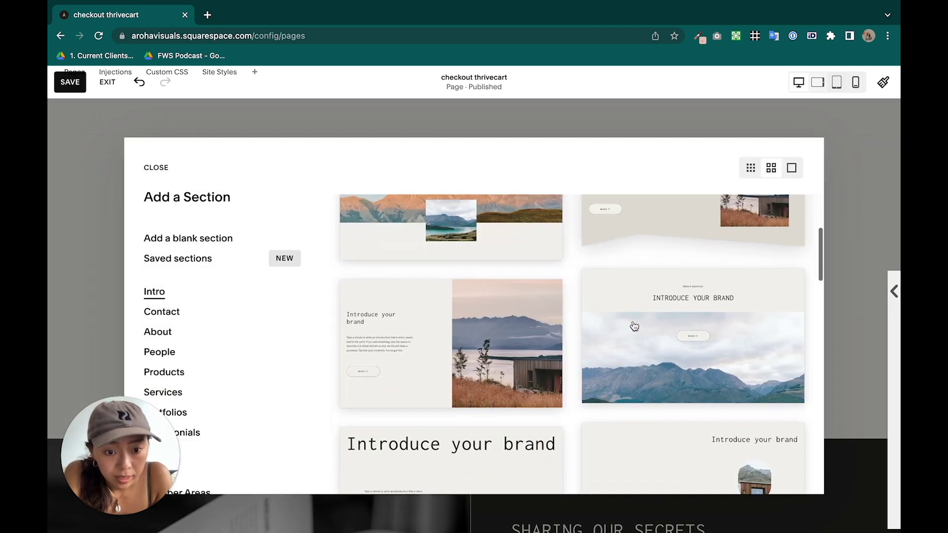
click(475, 334)
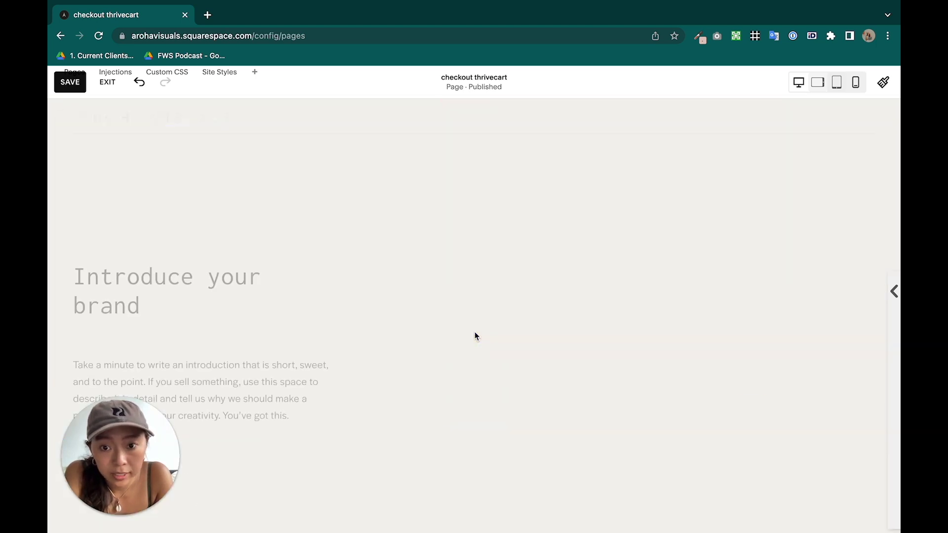
Add a Code block to the blank section and replace its sample HTML with the copied Buy now! button code
scroll(475, 335, down, 10)
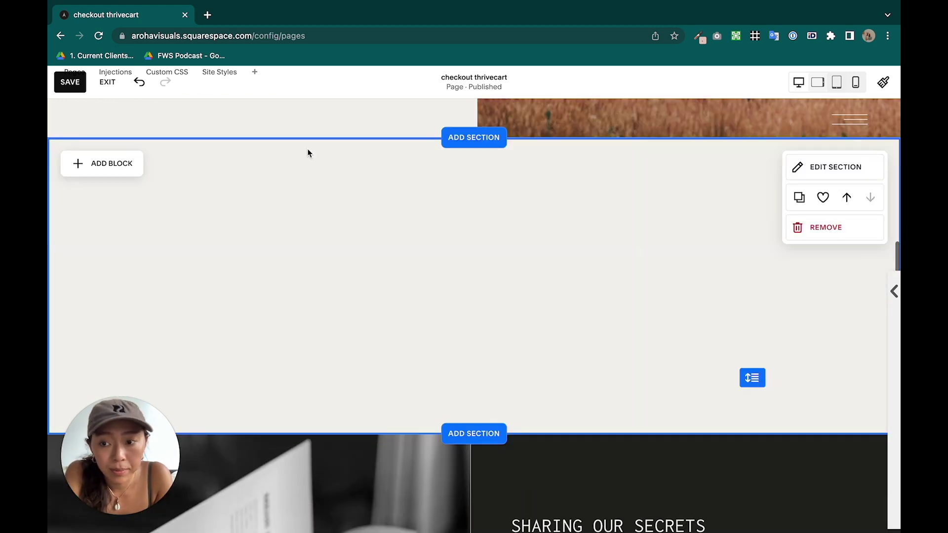
click(113, 165)
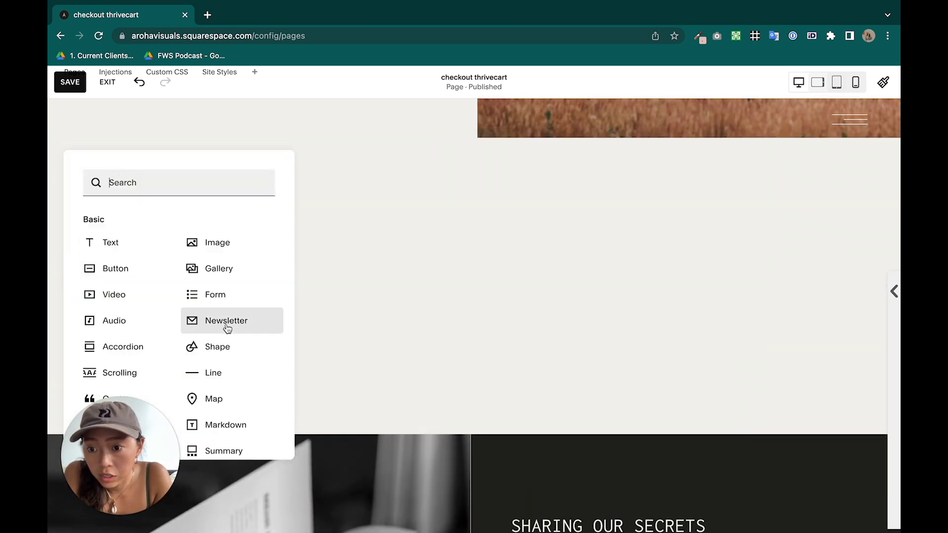
scroll(227, 328, down, 5)
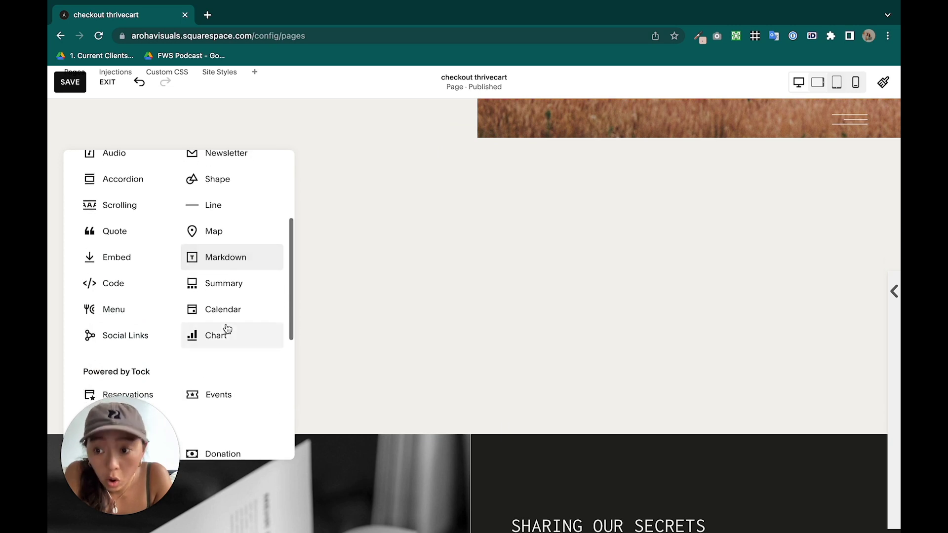
click(141, 283)
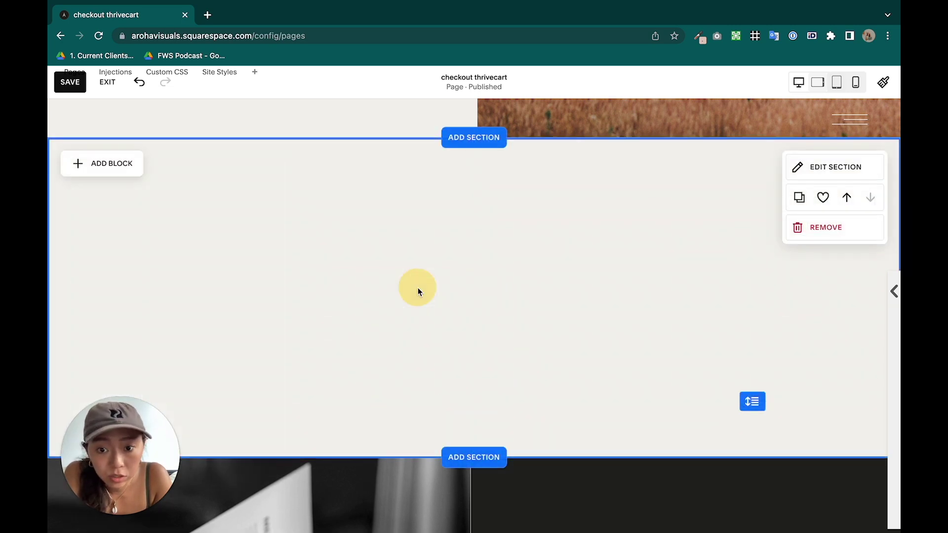
click(643, 331)
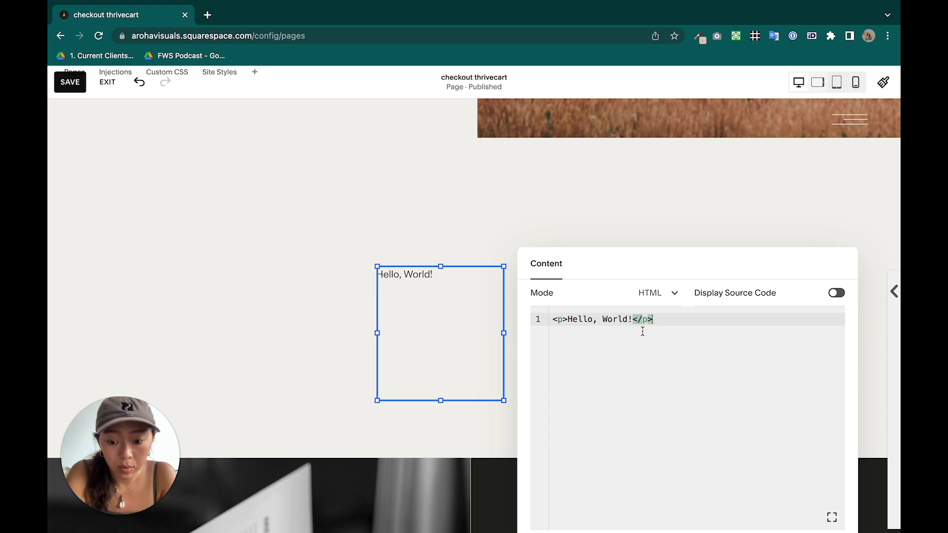
key(ctrl+a)
key(ctrl+v)
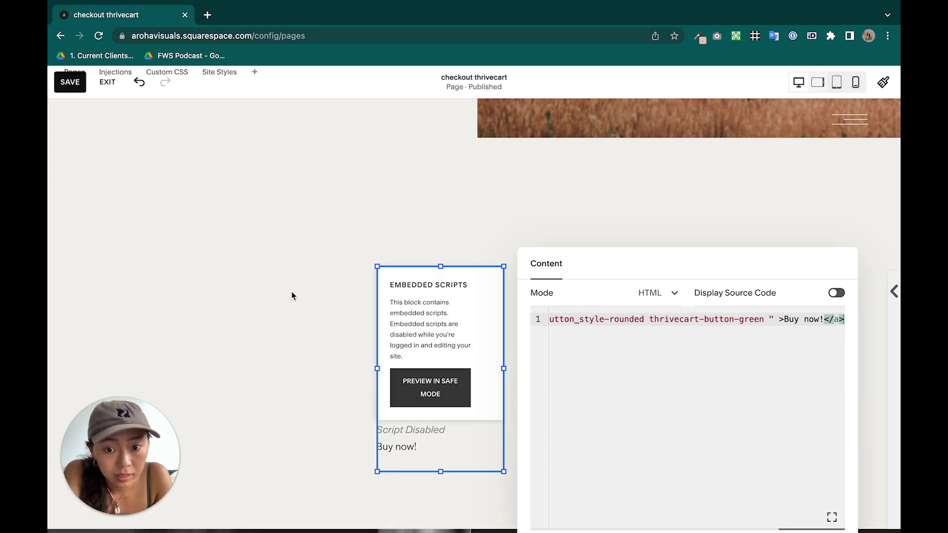
Widen the code block on both sides to span most of the section, and save the page and exit editing
click(292, 295)
click(510, 358)
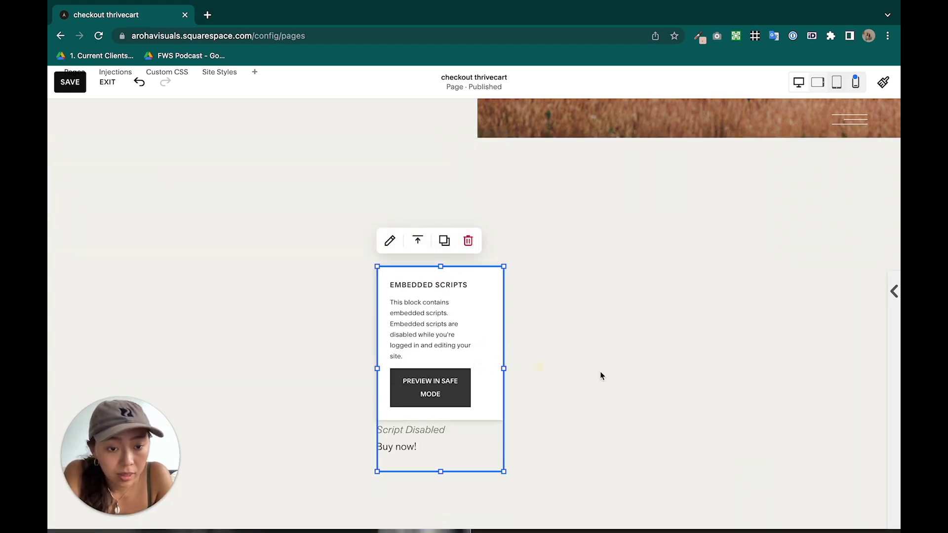
drag(503, 368, 809, 374)
drag(372, 369, 144, 349)
click(72, 87)
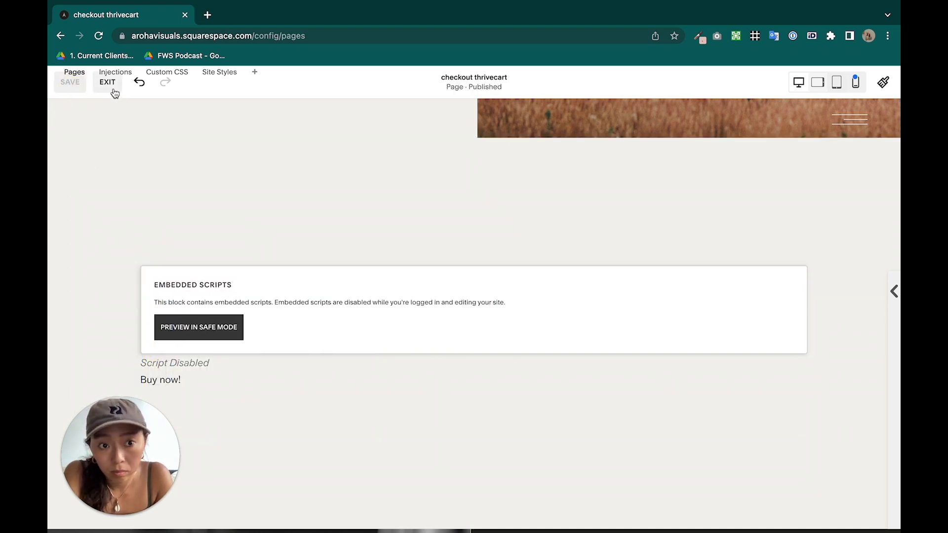
click(107, 82)
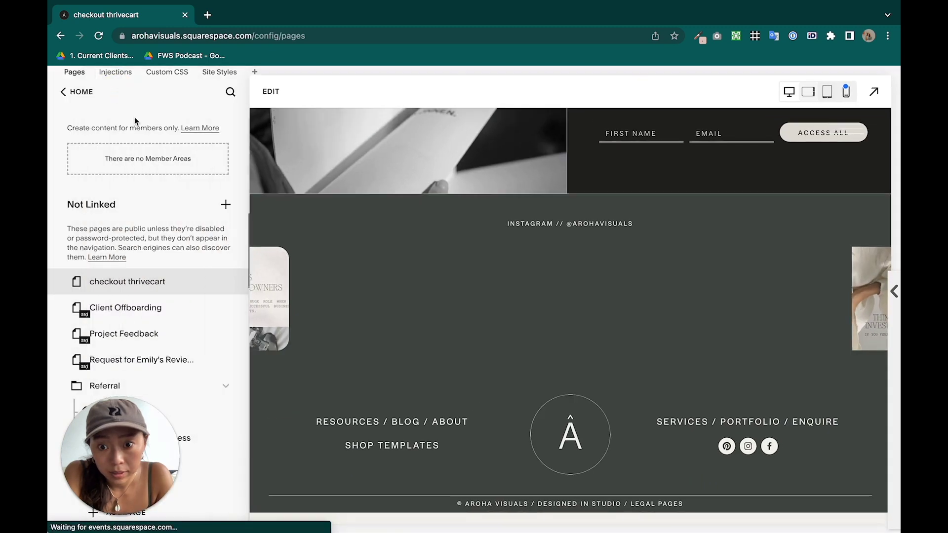
View the checkout thrivecart page full screen and launch the popup checkout from its Buy now! button
click(872, 94)
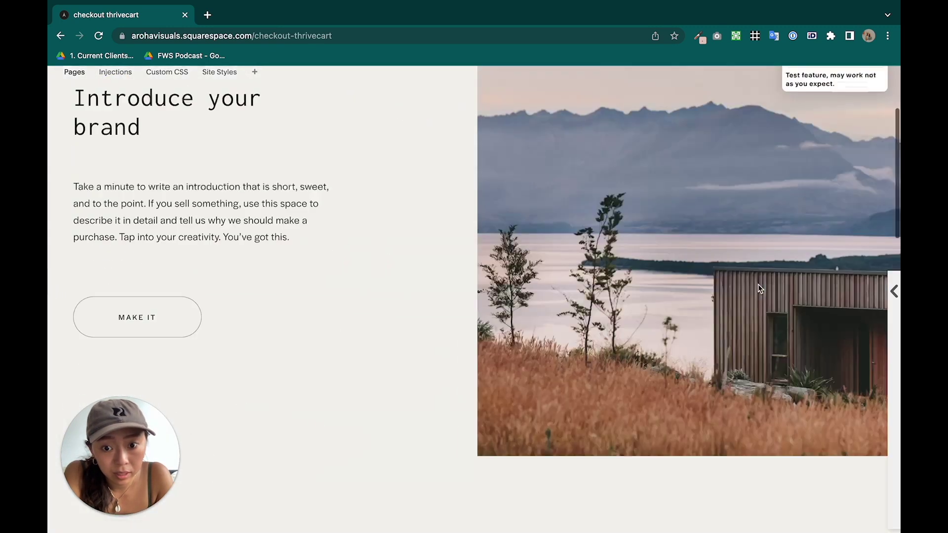
scroll(758, 284, down, 5)
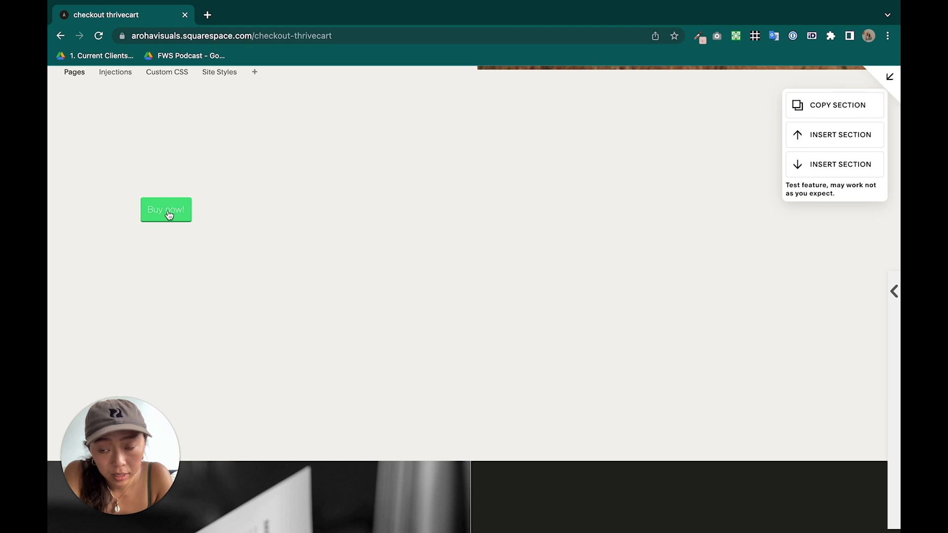
click(168, 211)
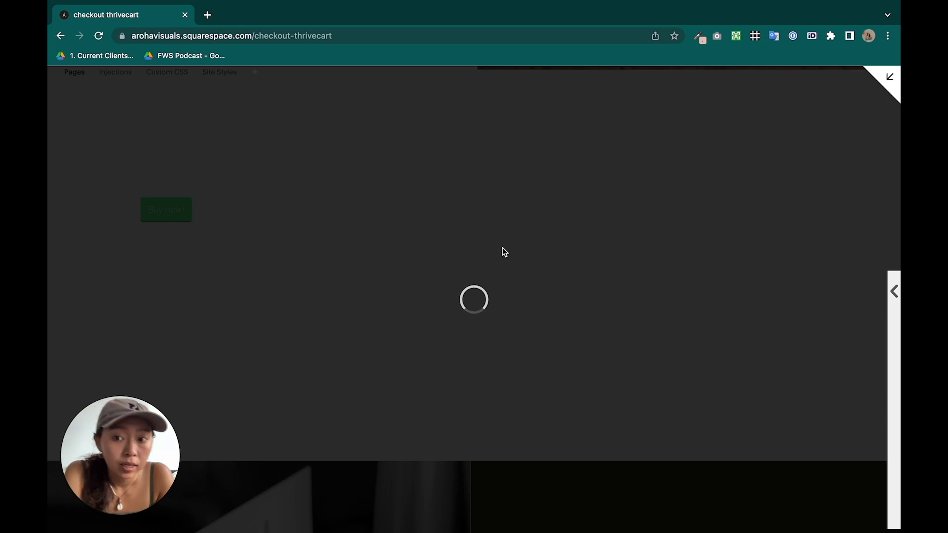
Switch to ThriveCart to review the product's popup button options and code, and return to the Squarespace page
key(ctrl+Right)
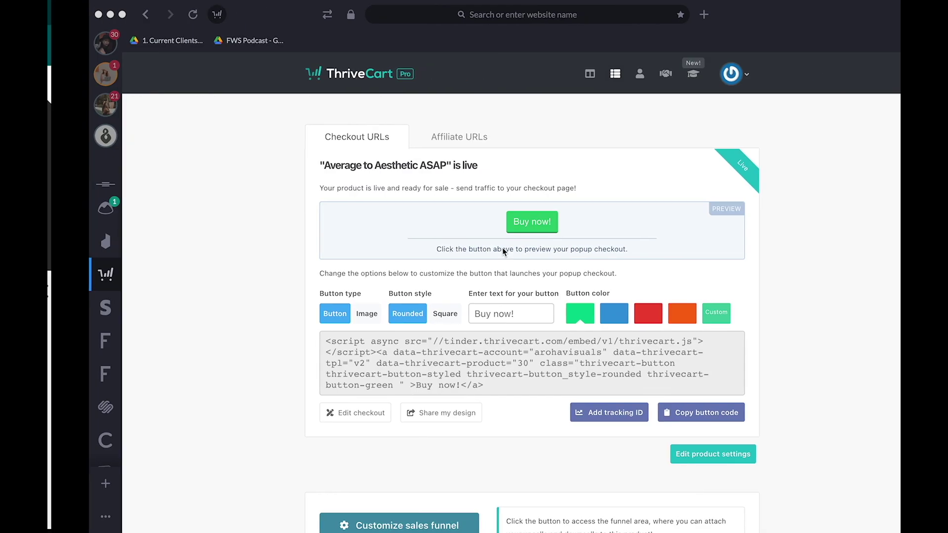
scroll(680, 386, down, 2)
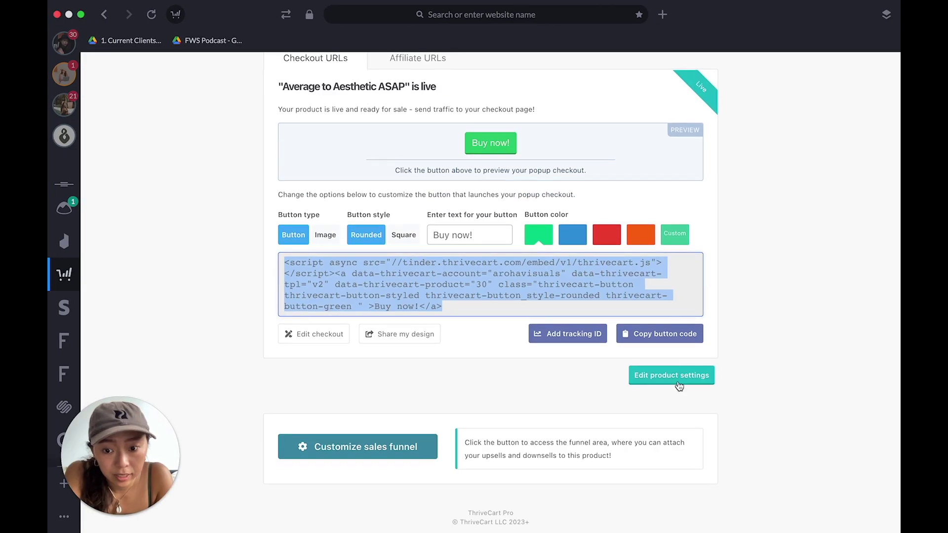
scroll(626, 393, up, 2)
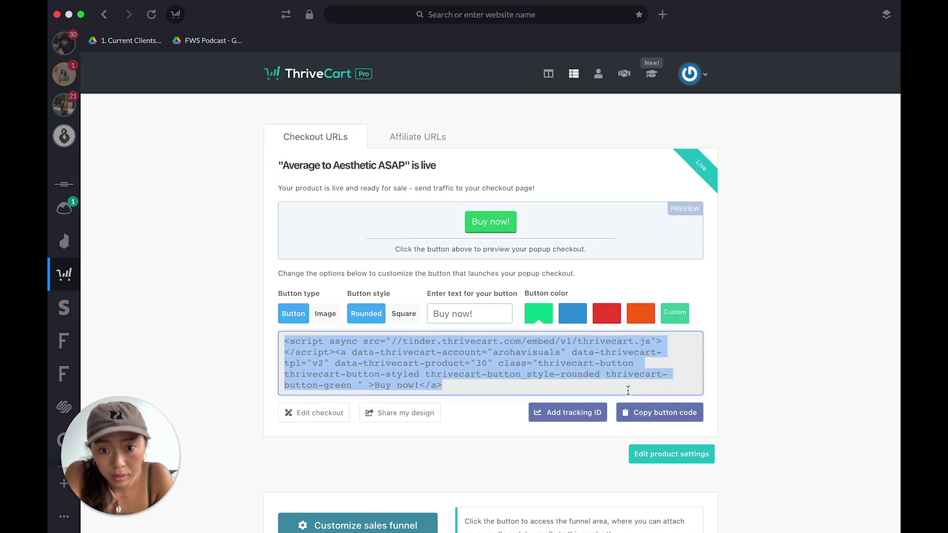
key(ctrl+Left)
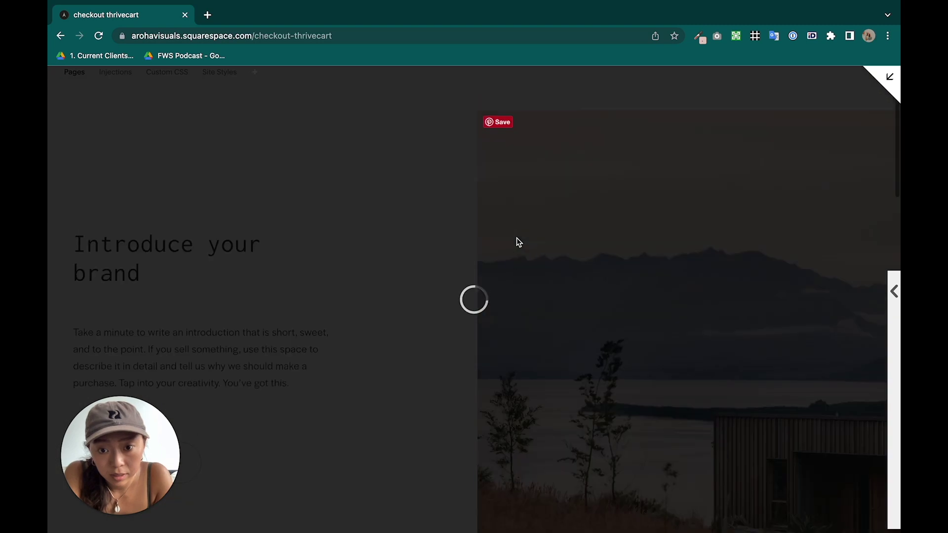
Review the popup checkout's contact, billing, pricing and payment fields and its order total, and close the popup
click(508, 282)
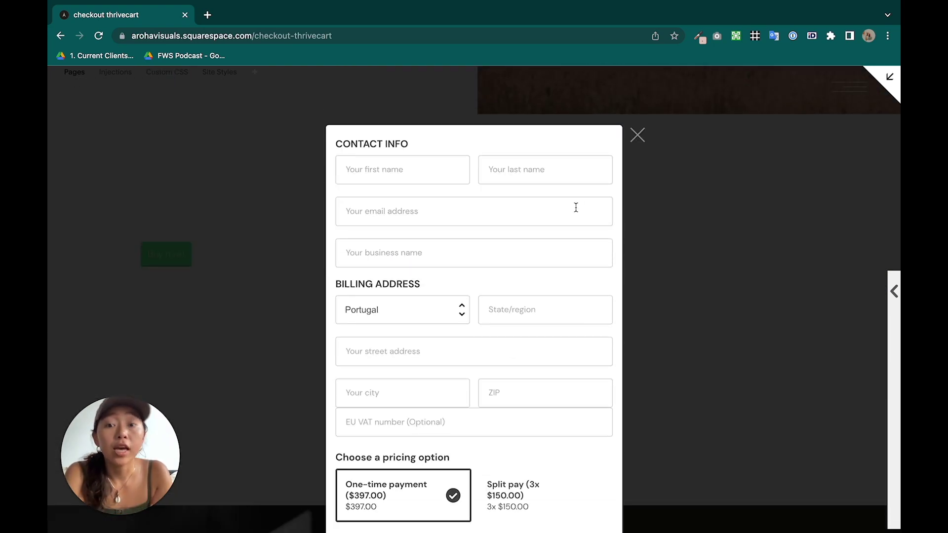
scroll(576, 208, down, 3)
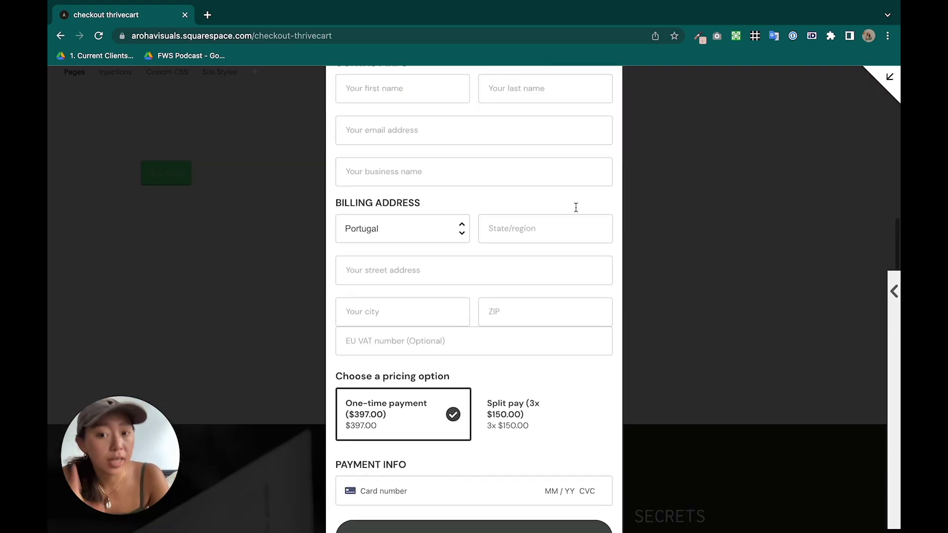
scroll(575, 208, up, 1)
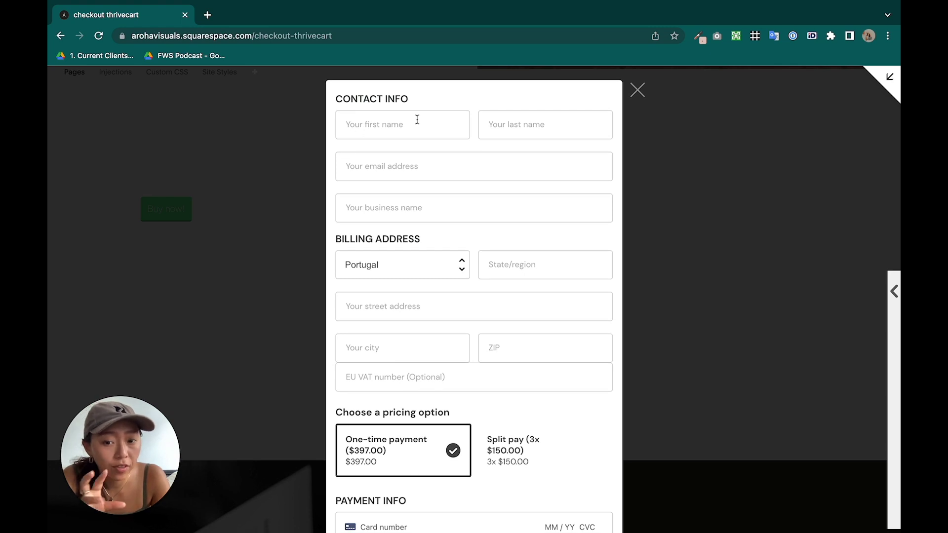
scroll(489, 462, down, 2)
scroll(522, 411, down, 2)
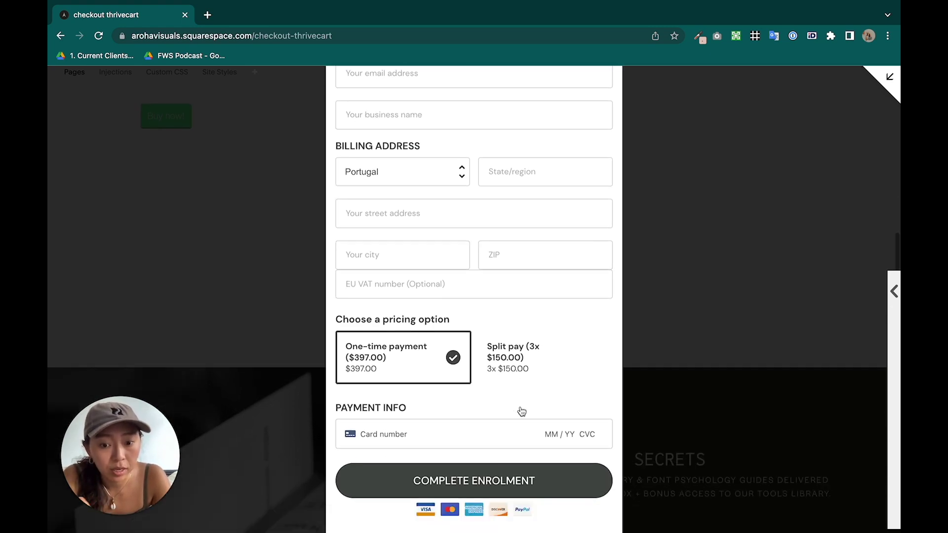
scroll(498, 482, down, 15)
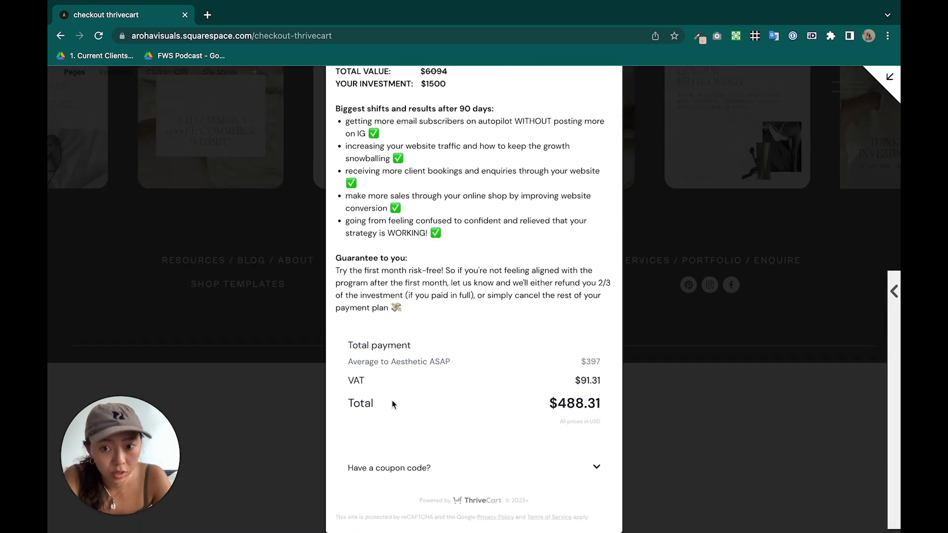
scroll(393, 404, up, 15)
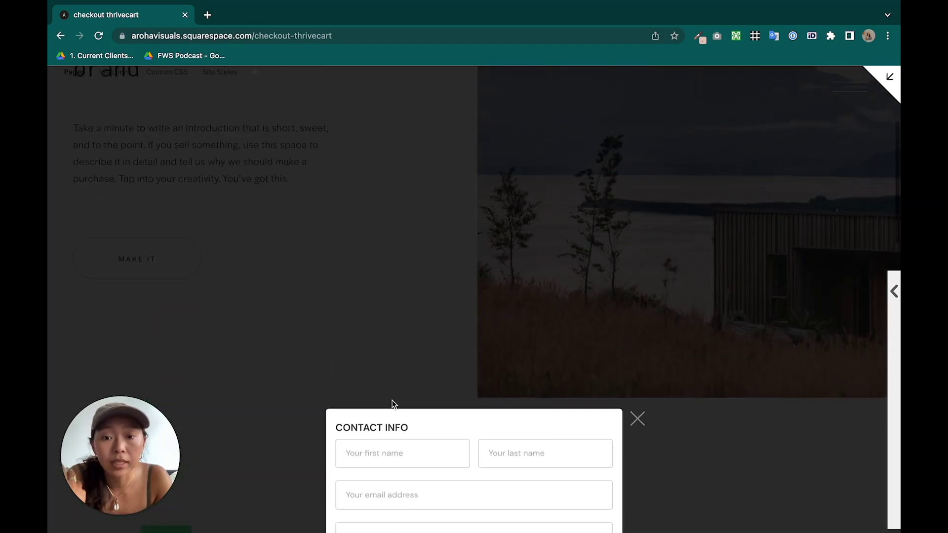
click(637, 419)
Switch to ThriveCart, reopen the Average to Aesthetic ASAP product settings and select the Embeddable cart type
key(ctrl+Right)
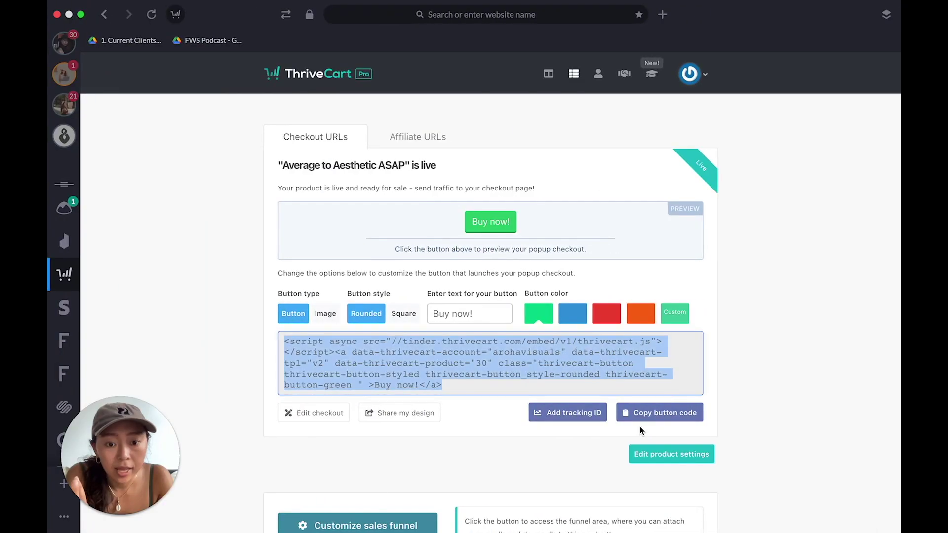
key(ctrl+Left)
key(ctrl+Right)
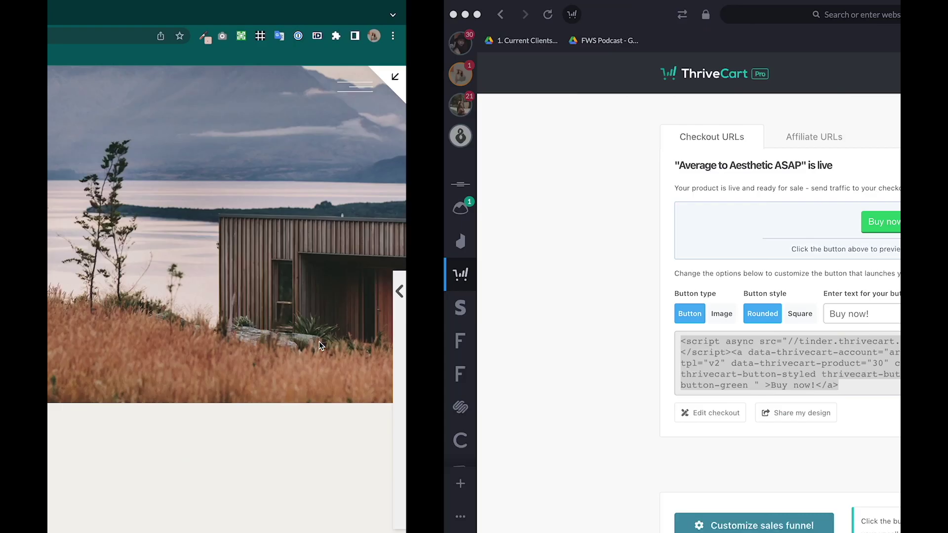
click(664, 457)
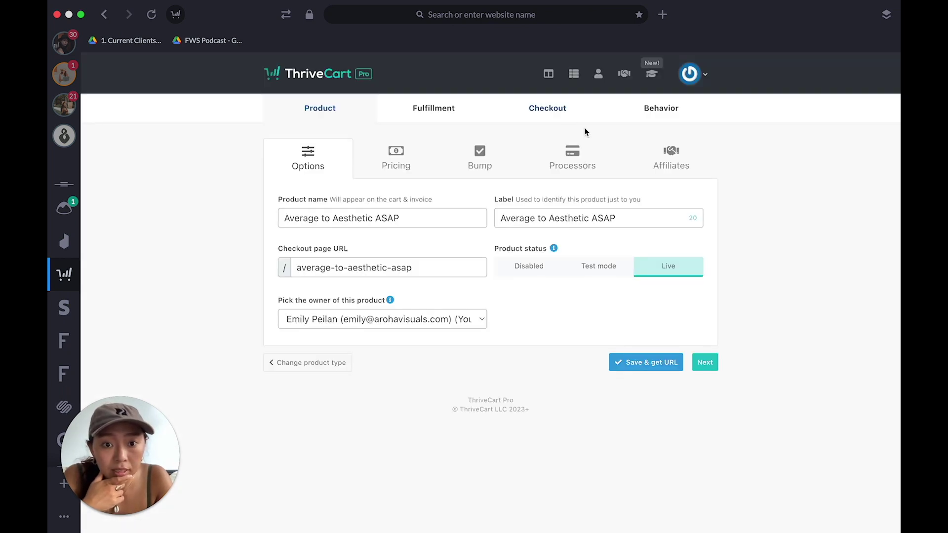
click(568, 113)
click(520, 256)
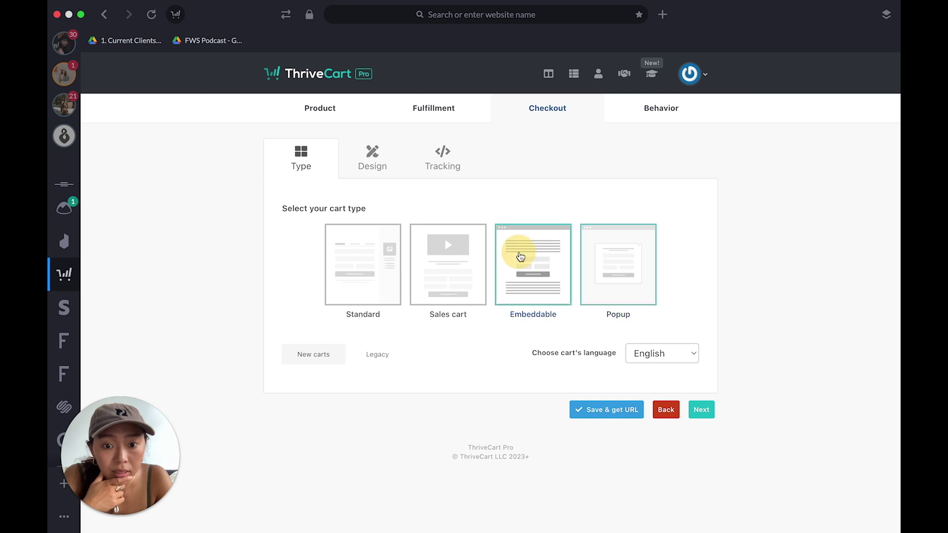
Save the product, copy the embed code for placing the cart straight into a page, and switch to the Squarespace page
click(619, 410)
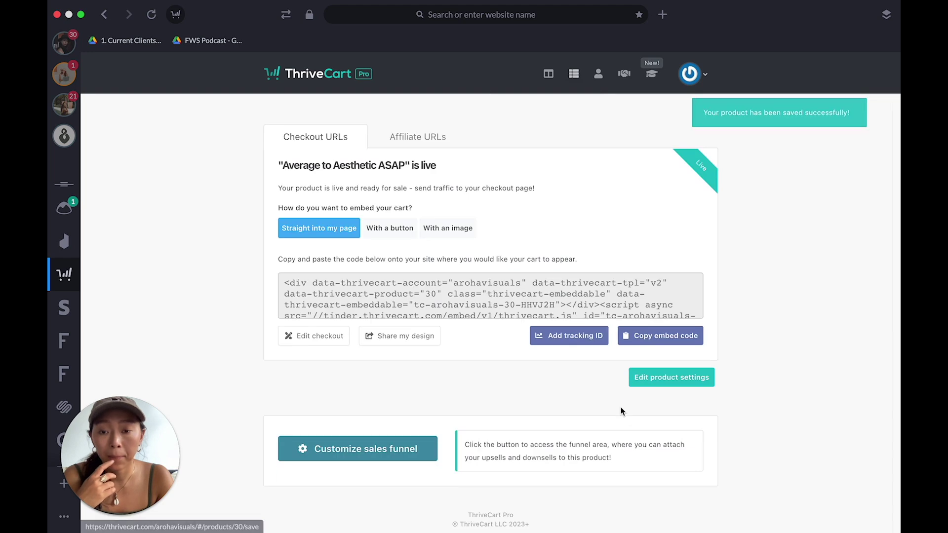
click(662, 336)
key(ctrl+Left)
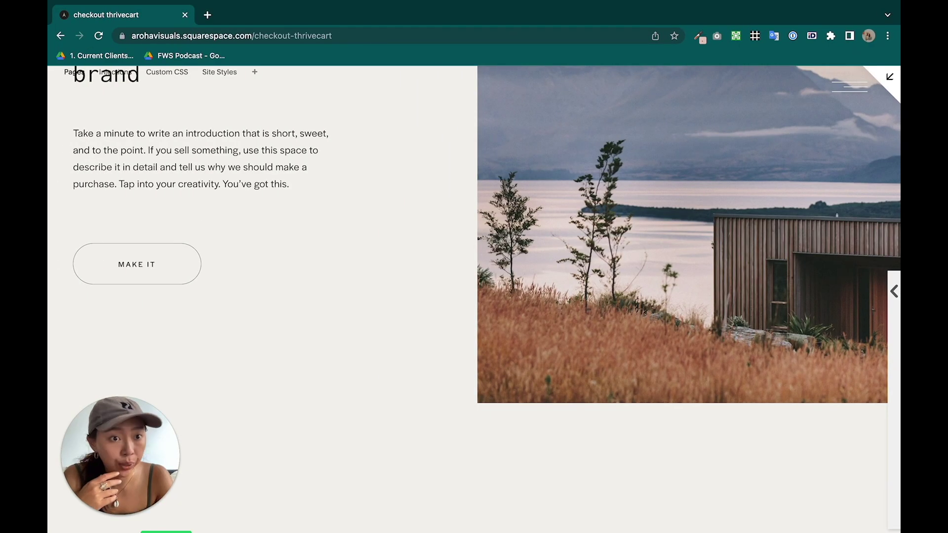
Edit the checkout thrivecart page, replace the code block's popup code with the copied embed code, save the page and exit editing
click(892, 86)
click(271, 92)
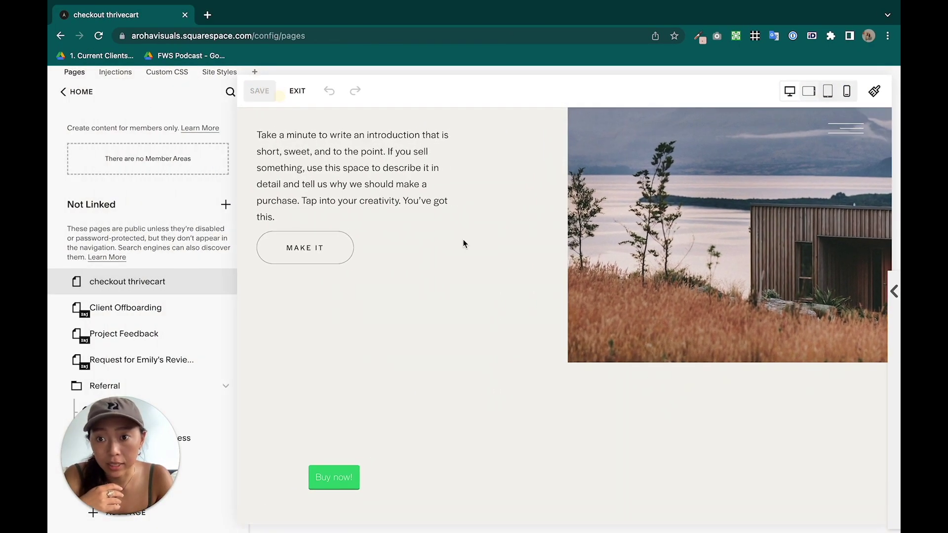
scroll(470, 217, down, 5)
double_click(477, 225)
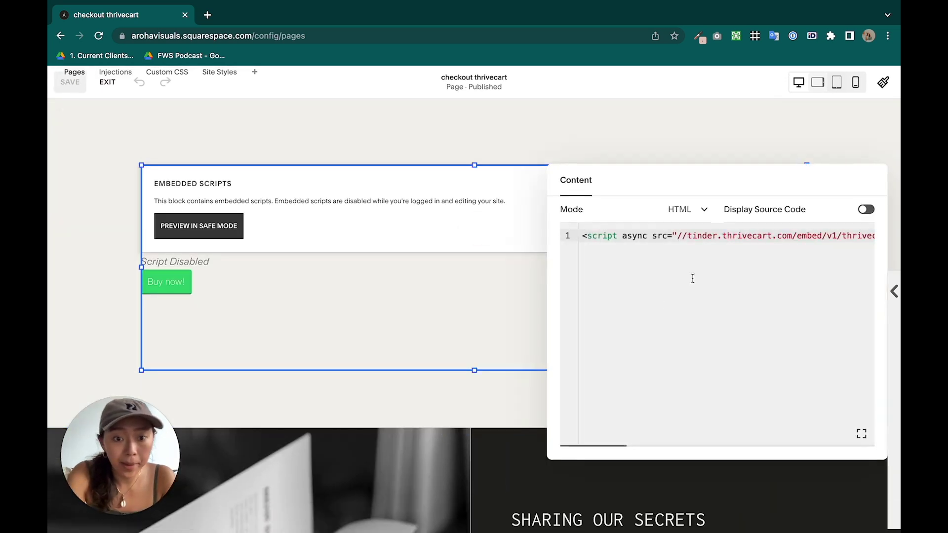
click(694, 277)
key(ctrl+a)
key(ctrl+v)
click(616, 140)
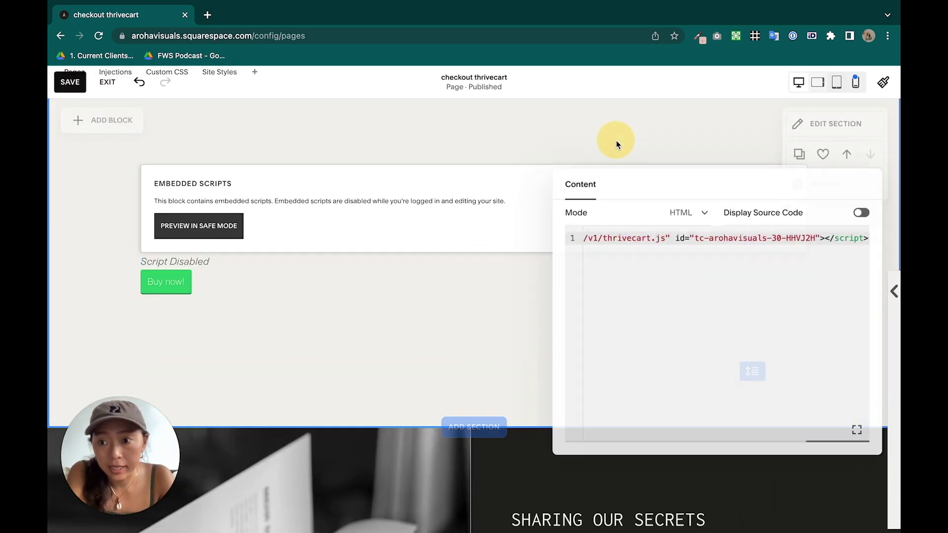
click(71, 84)
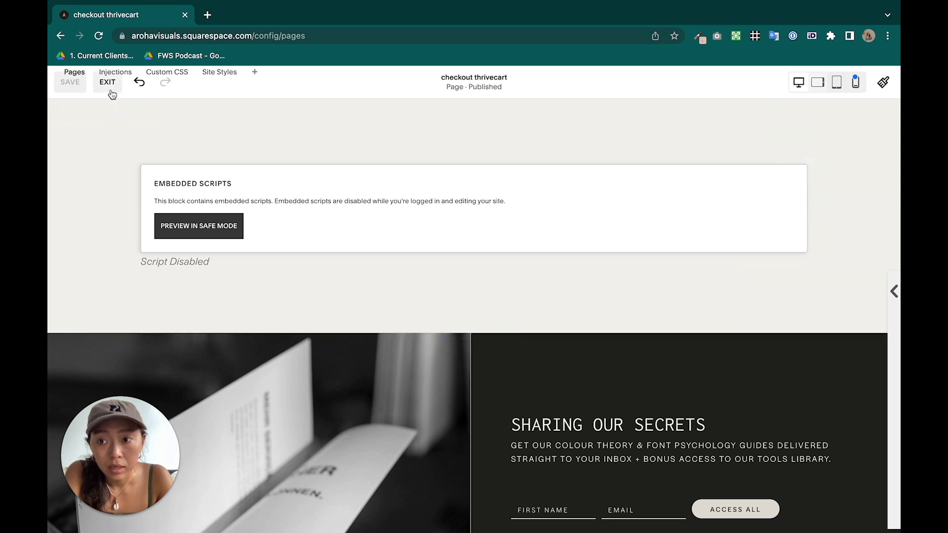
click(112, 91)
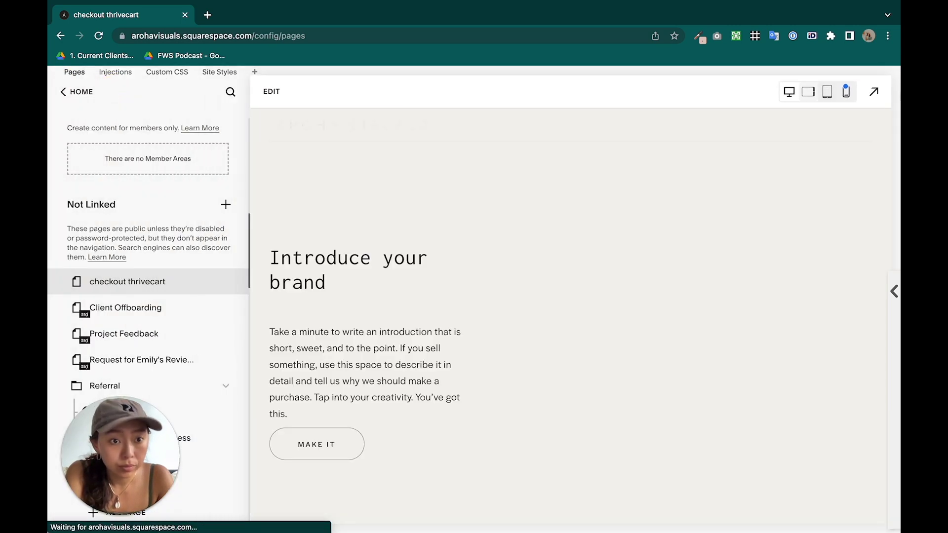
View the checkout thrivecart page full screen and review the embedded cart's contact, billing, pricing, payment, product description and total sections
click(873, 92)
scroll(699, 410, down, 8)
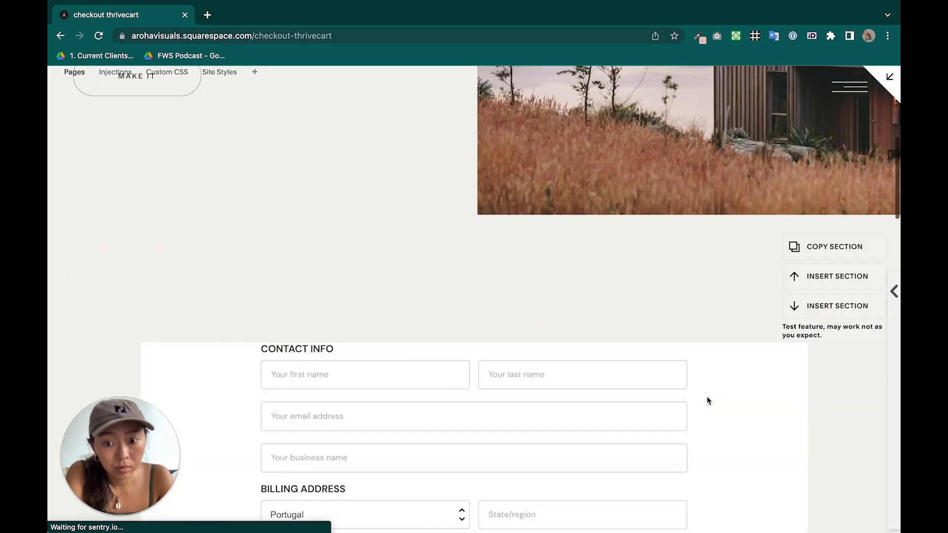
scroll(707, 396, down, 4)
scroll(368, 170, down, 12)
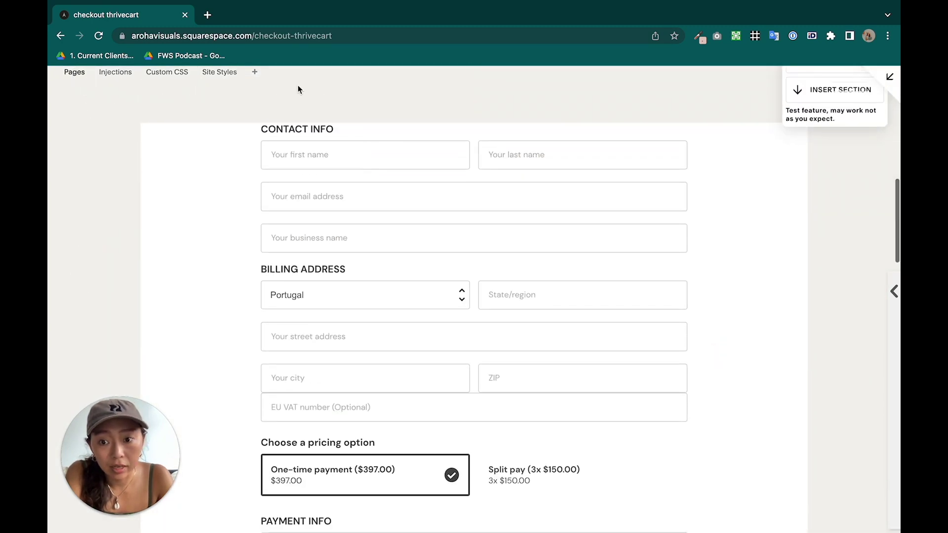
scroll(227, 326, down, 8)
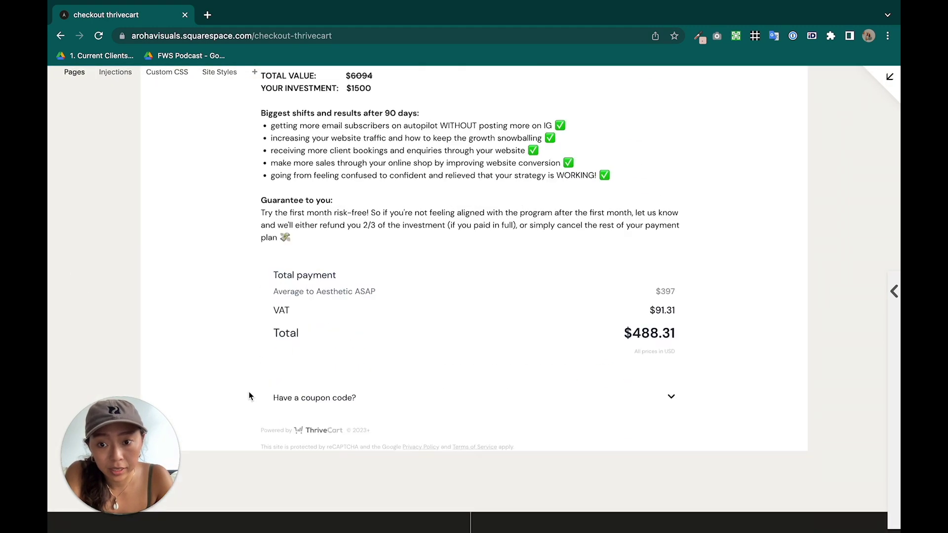
scroll(249, 394, up, 9)
scroll(249, 395, up, 15)
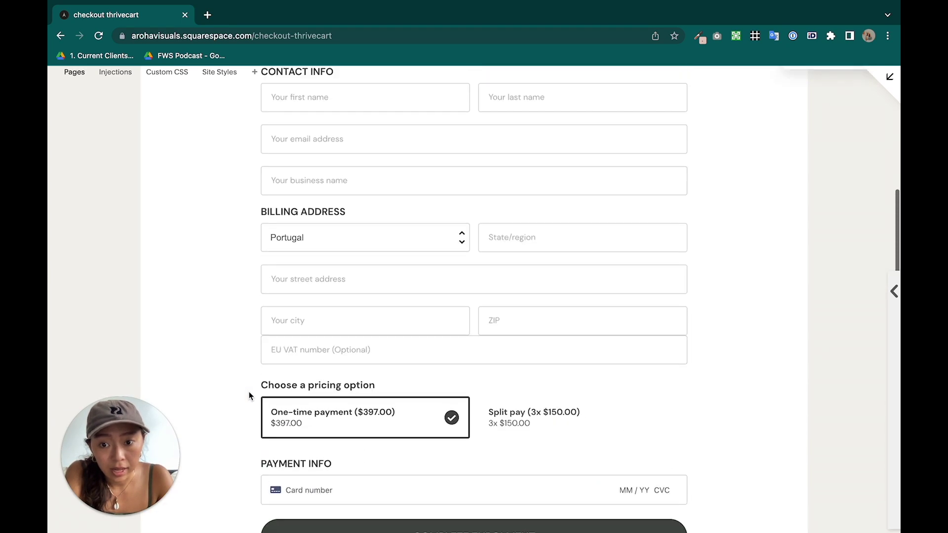
scroll(250, 395, down, 4)
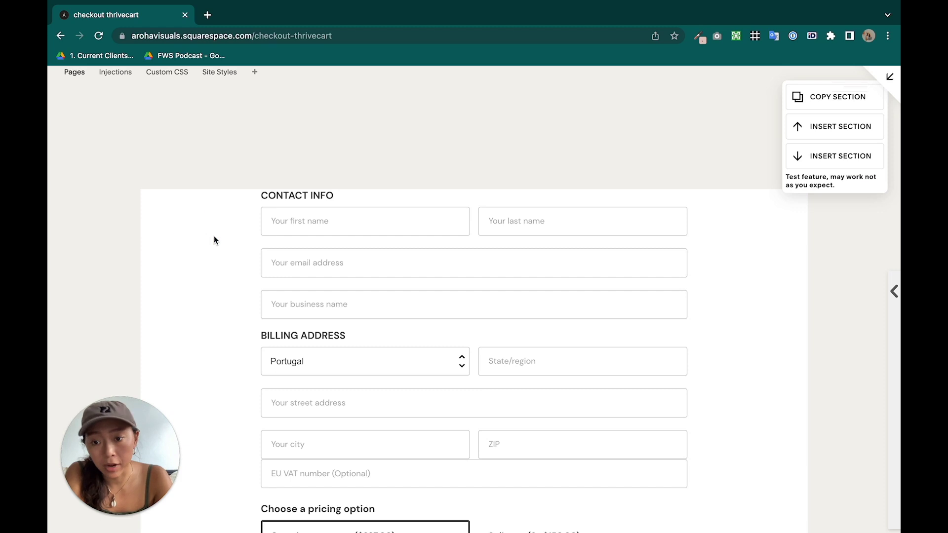
scroll(336, 192, down, 1)
scroll(337, 191, down, 10)
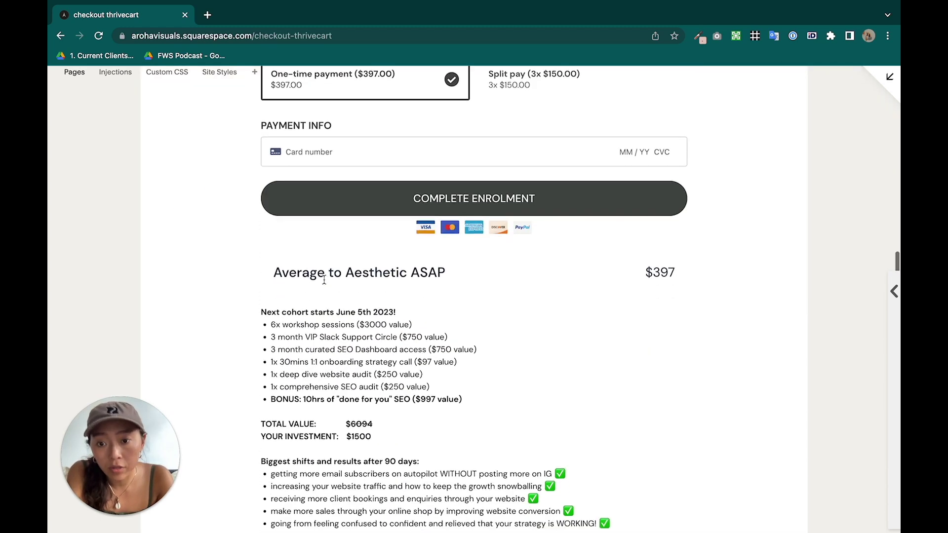
scroll(323, 280, down, 6)
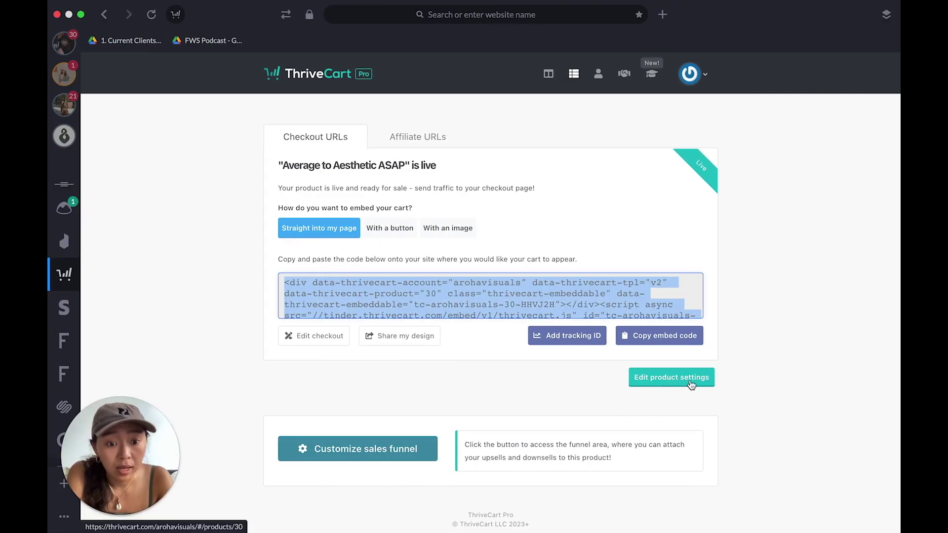
In ThriveCart, change the product's cart type to Sales cart, save it and copy its checkout page URL
click(690, 385)
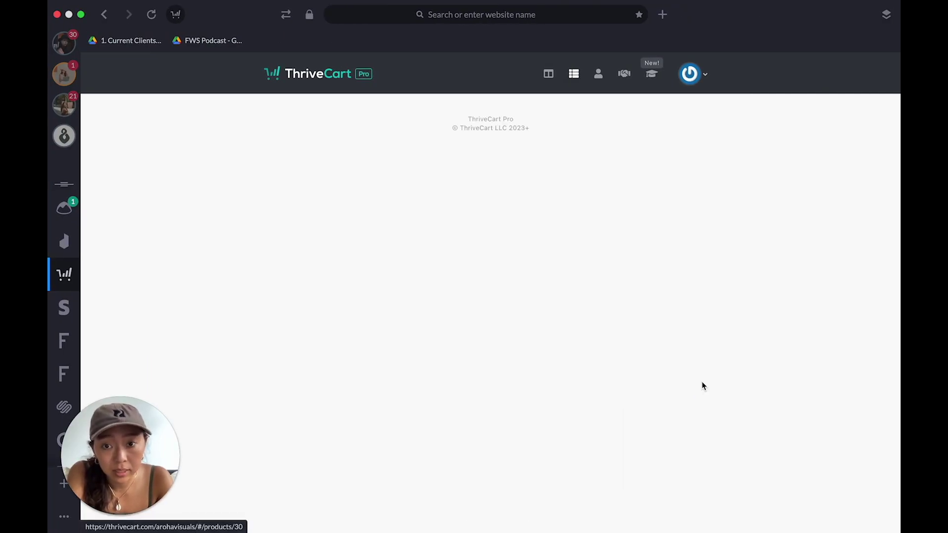
click(543, 114)
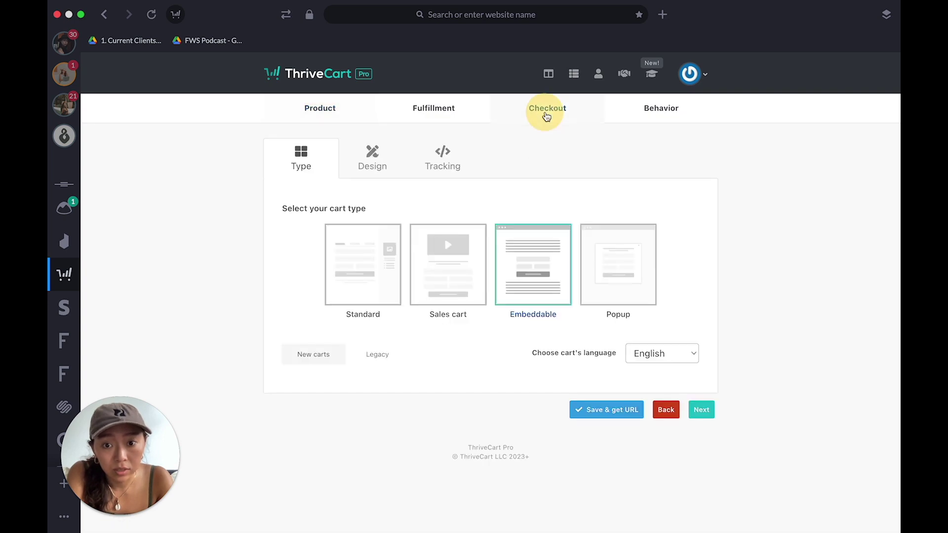
click(441, 275)
click(603, 411)
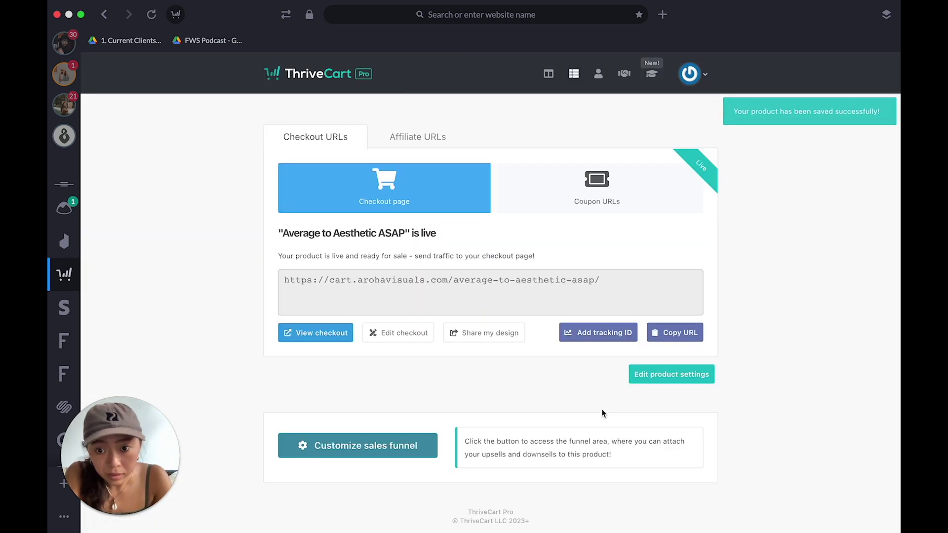
click(676, 332)
Open the copied checkout URL in its own tab, review the sales cart's form fields and product details, and close the tab
click(612, 17)
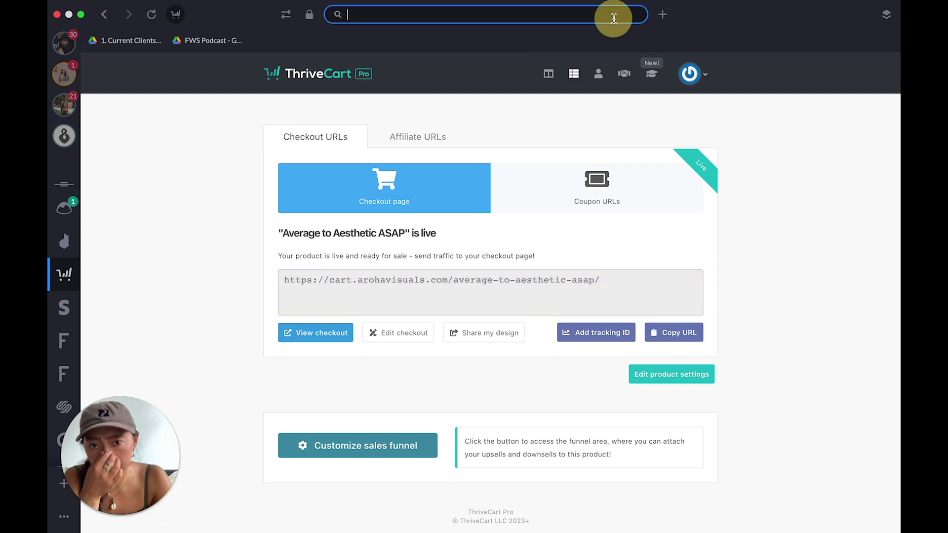
key(super+v)
key(Return)
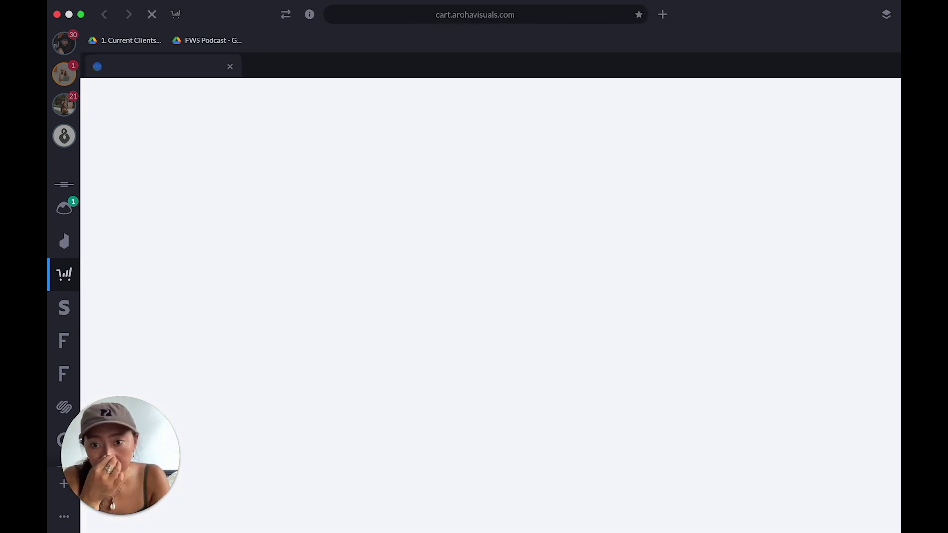
scroll(537, 261, down, 15)
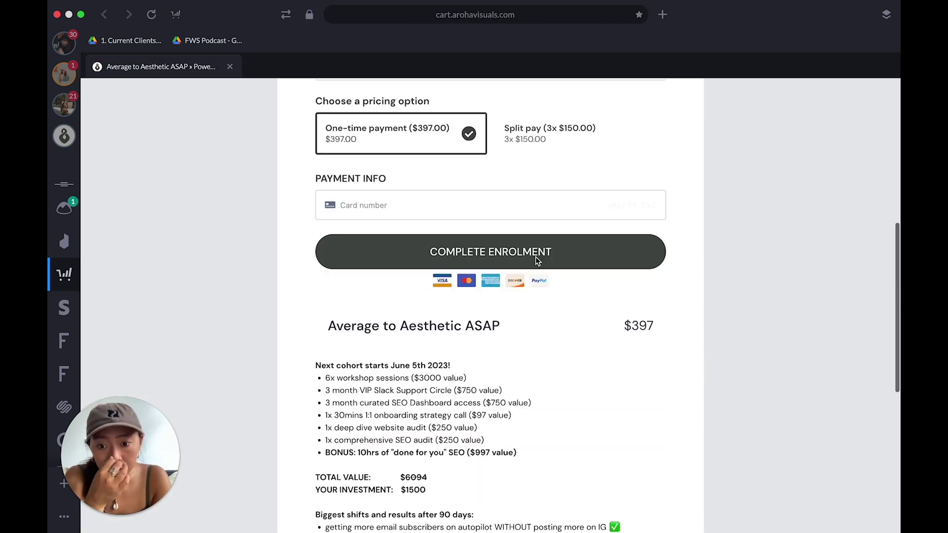
scroll(537, 261, up, 15)
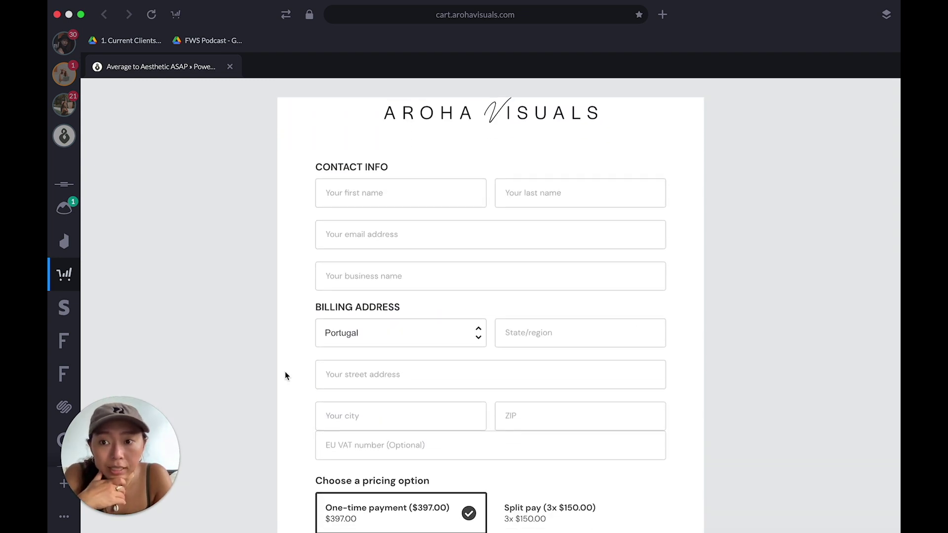
scroll(285, 375, down, 1)
scroll(455, 263, up, 1)
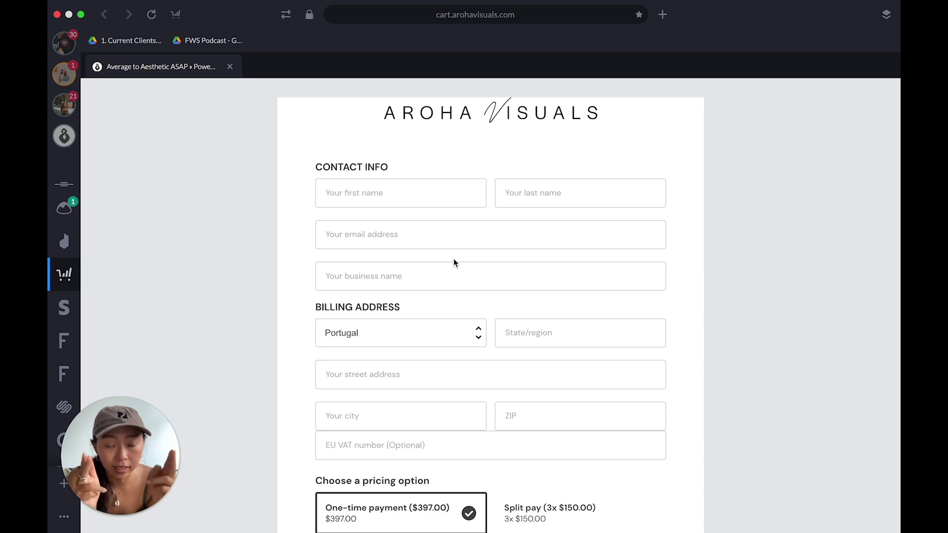
click(229, 67)
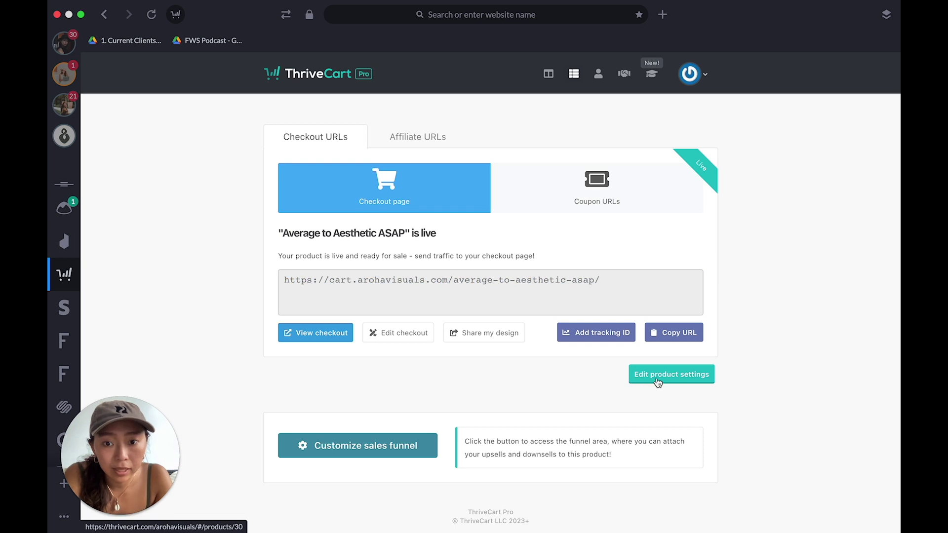
Reopen the Average to Aesthetic ASAP product settings and select the Standard cart type
click(677, 378)
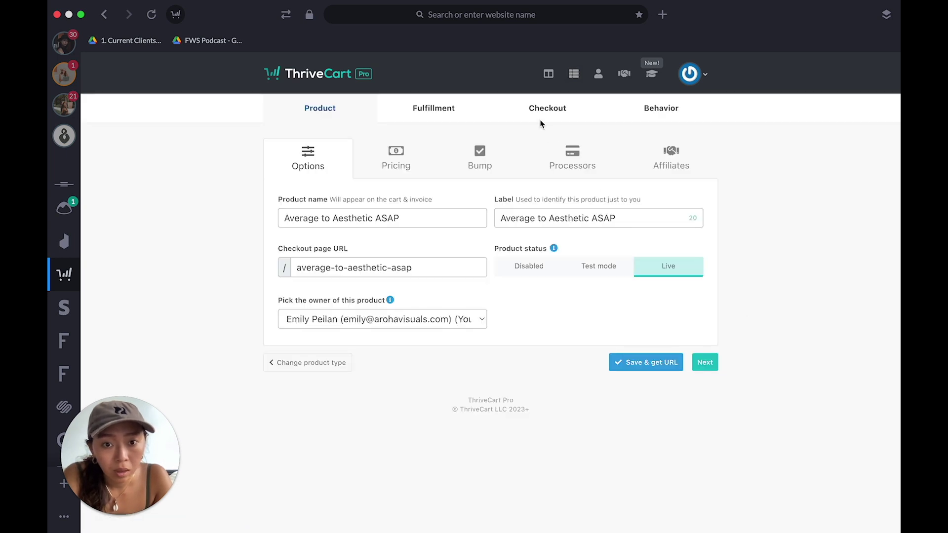
click(540, 109)
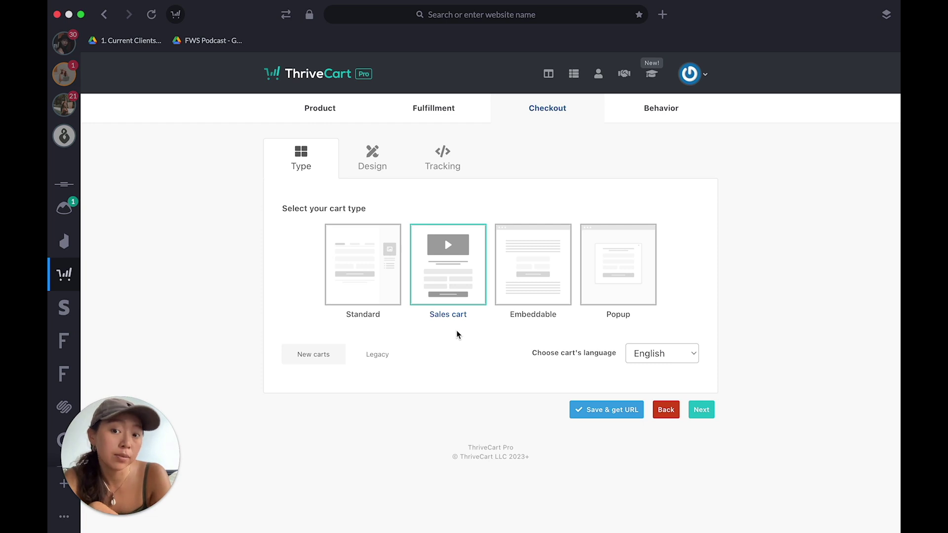
click(374, 291)
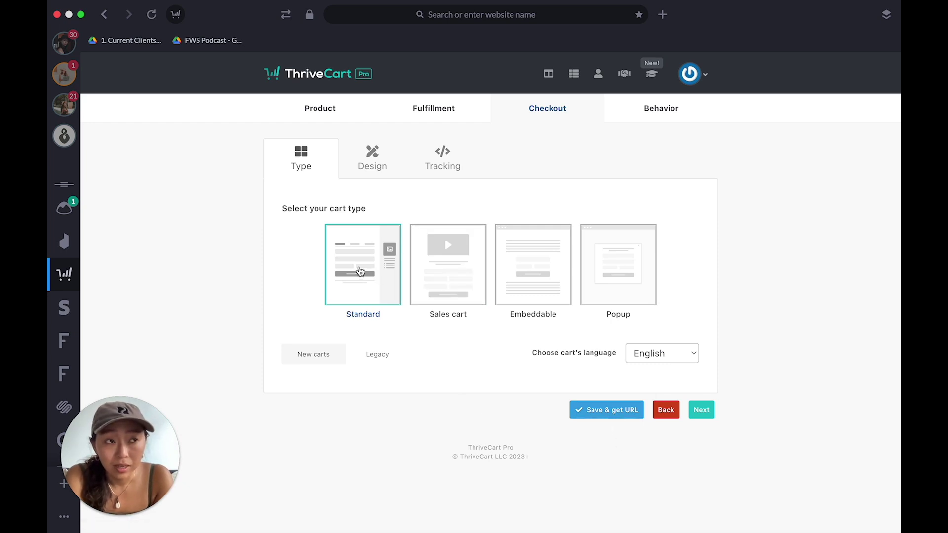
Switch to the Squarespace page to examine the intro section's MAKE IT button as a possible checkout link, and return to ThriveCart
key(ctrl+Left)
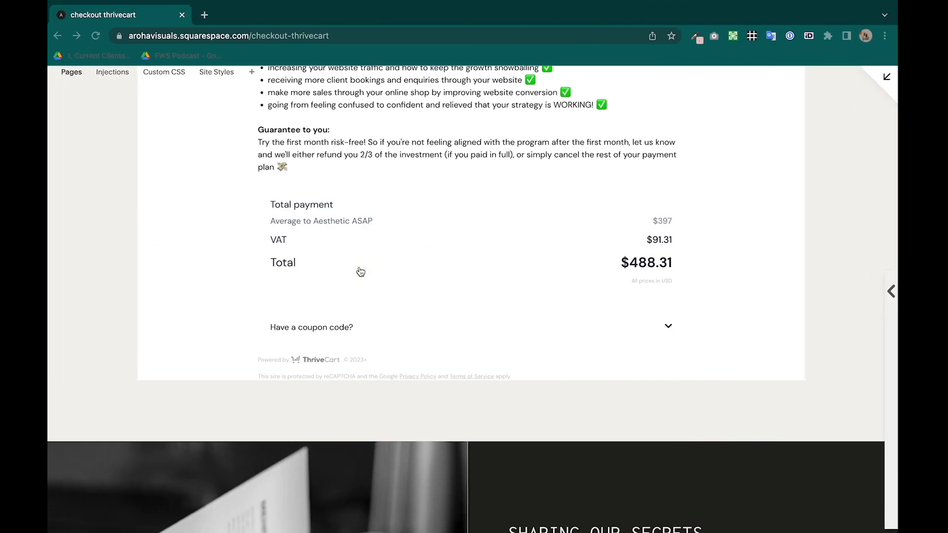
scroll(360, 271, up, 15)
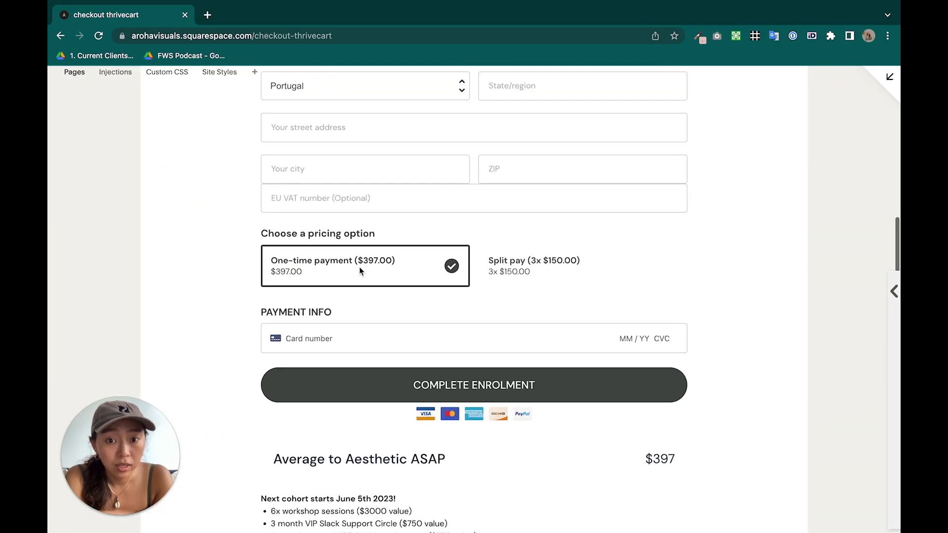
scroll(359, 270, up, 10)
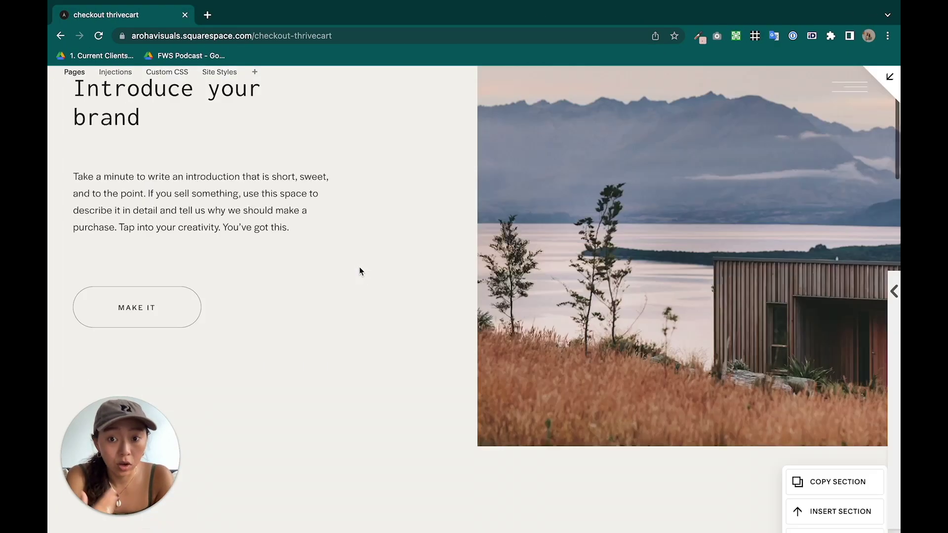
scroll(359, 267, down, 1)
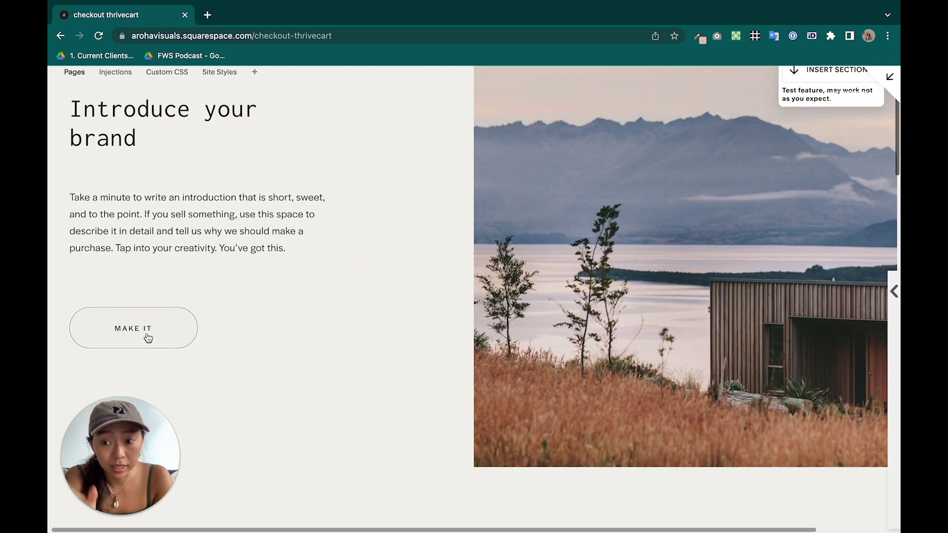
scroll(145, 339, left, 1)
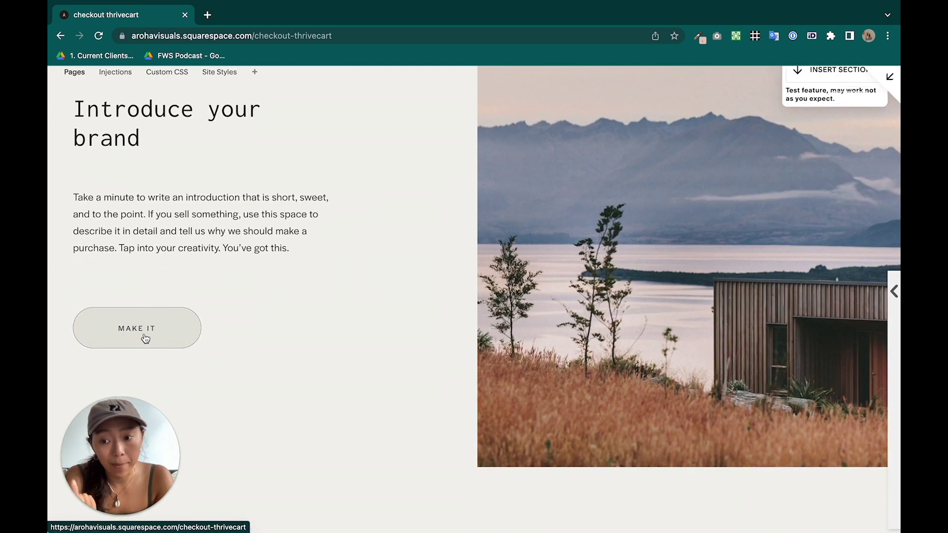
key(ctrl+Right)
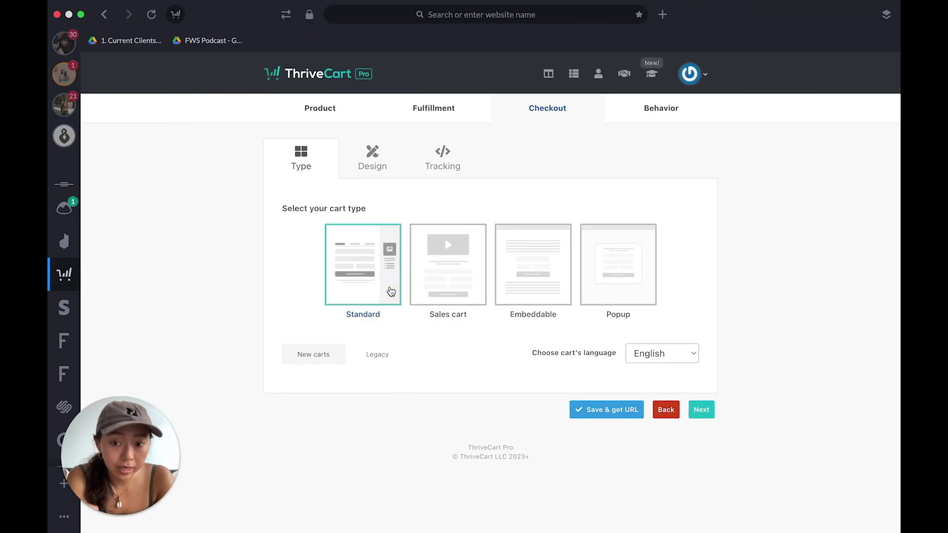
Launch the design editor for the Standard cart and select the product description text block to show its element options
click(373, 171)
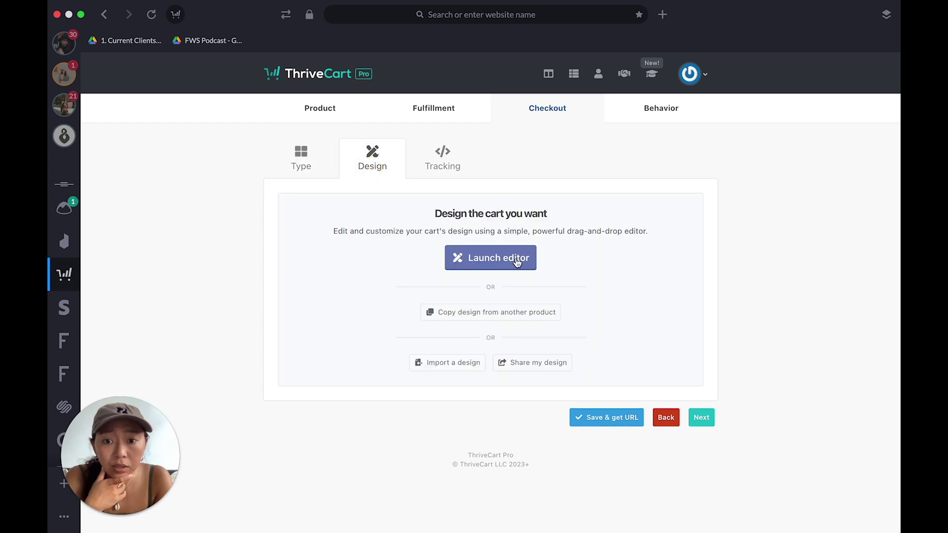
click(535, 257)
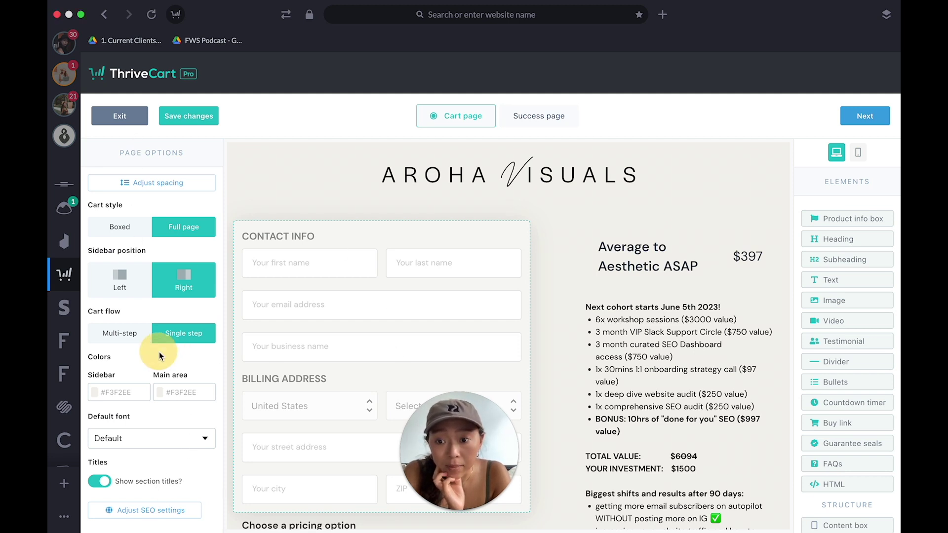
drag(444, 435, 101, 445)
click(615, 370)
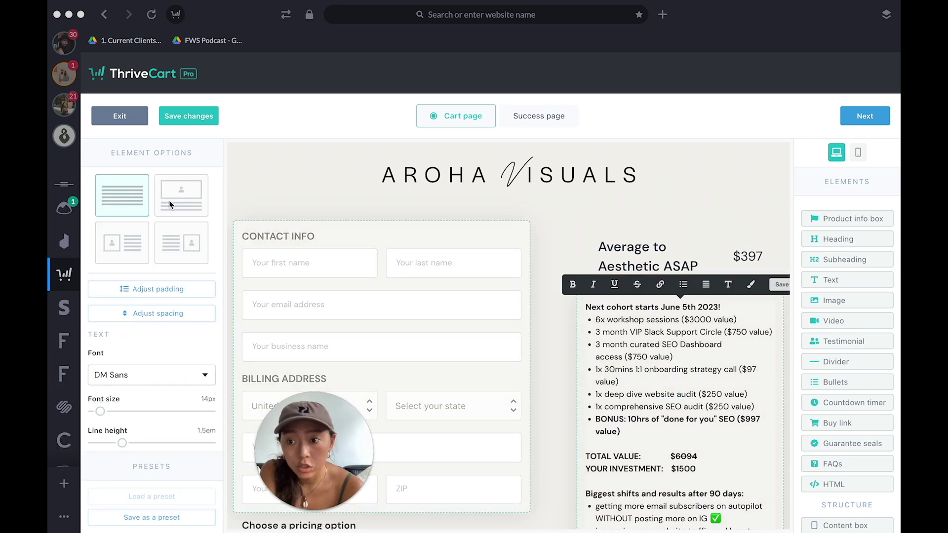
Select the Contact info block and review its field options, from customer name and address to custom fields and checkboxes
click(187, 341)
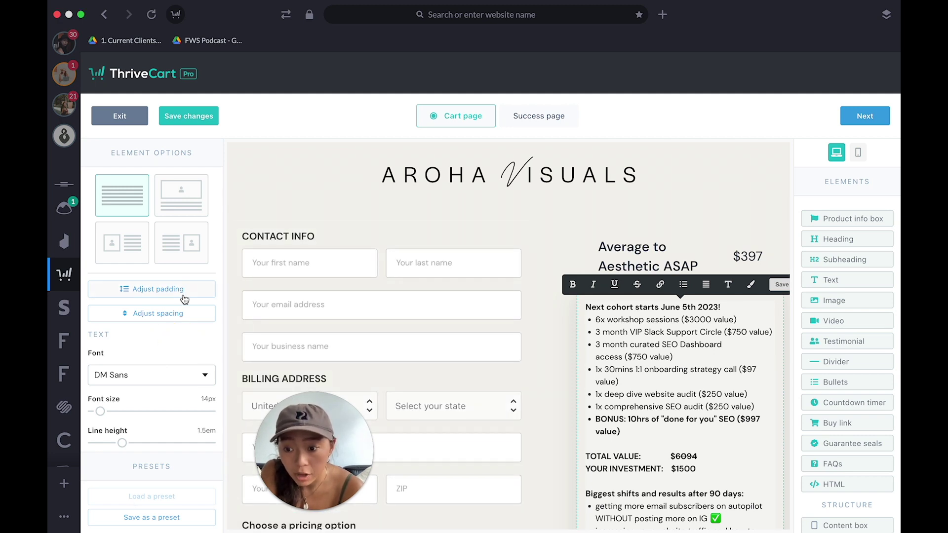
click(386, 332)
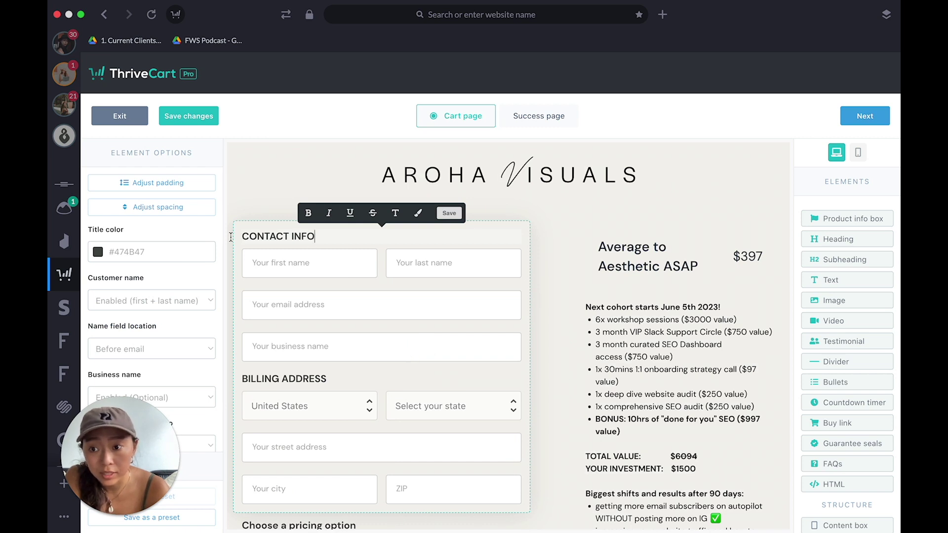
scroll(184, 286, down, 3)
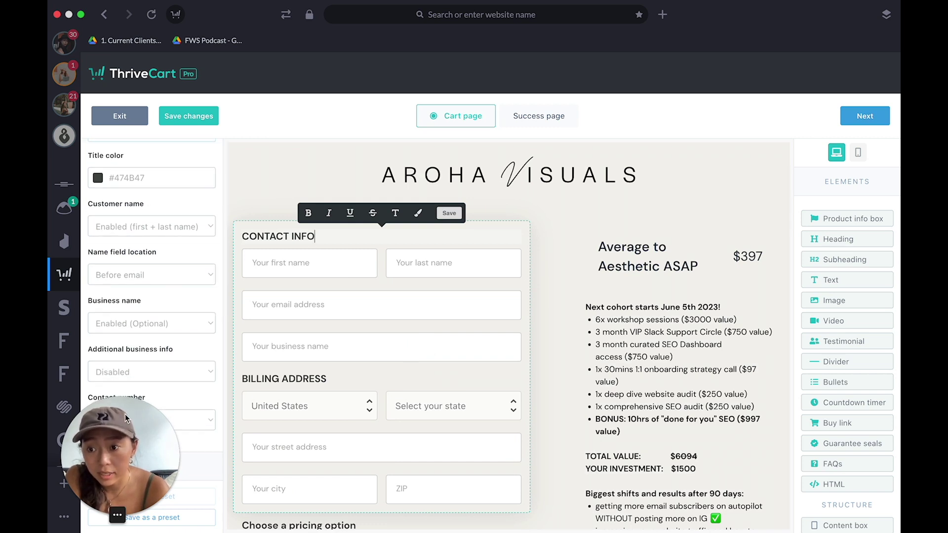
drag(110, 467, 355, 447)
scroll(149, 309, down, 5)
scroll(149, 309, down, 6)
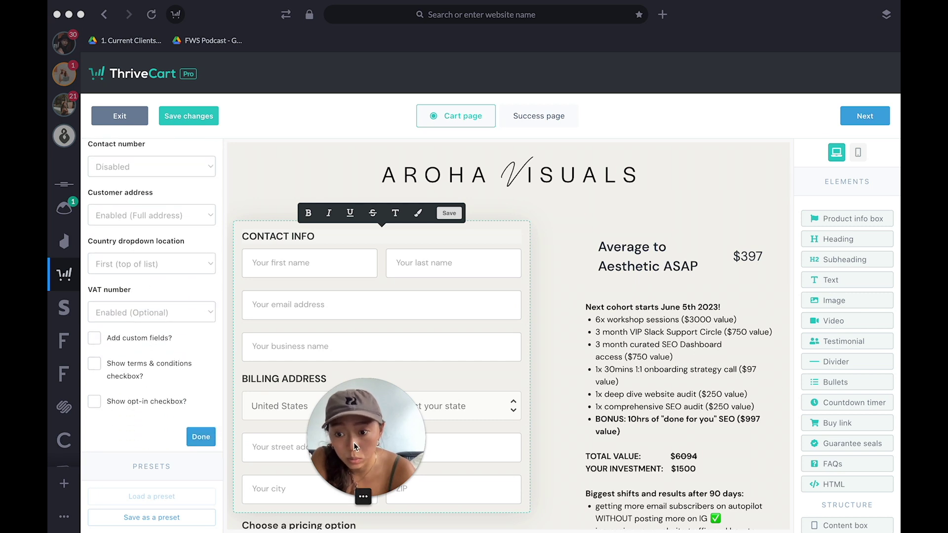
drag(353, 442, 87, 461)
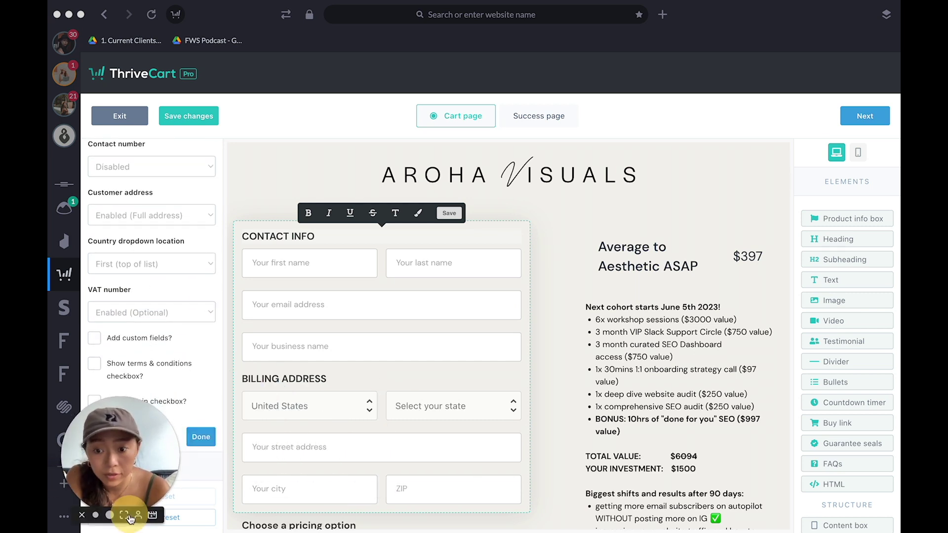
scroll(475, 407, down, 7)
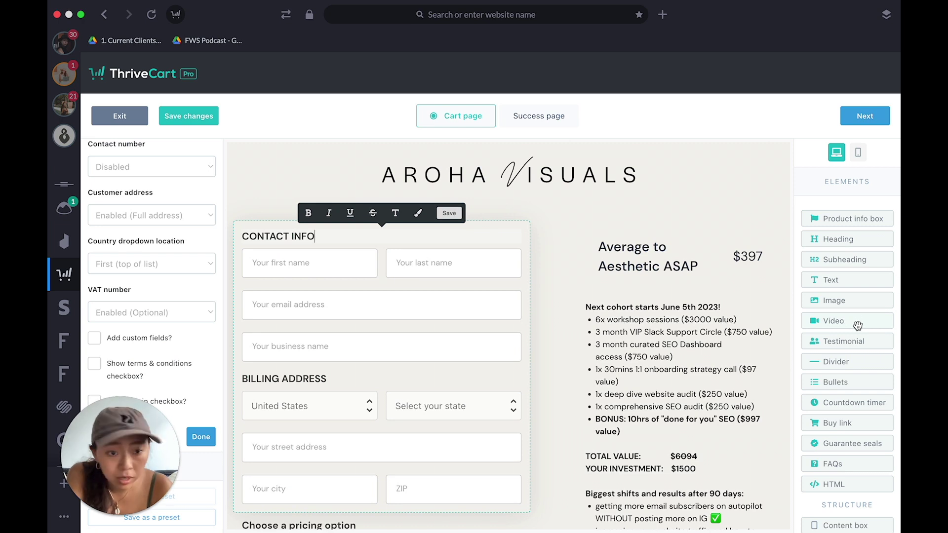
Review the available cart elements, the page options and the cart's pricing, payment, guarantee and coupon sections
scroll(857, 325, down, 8)
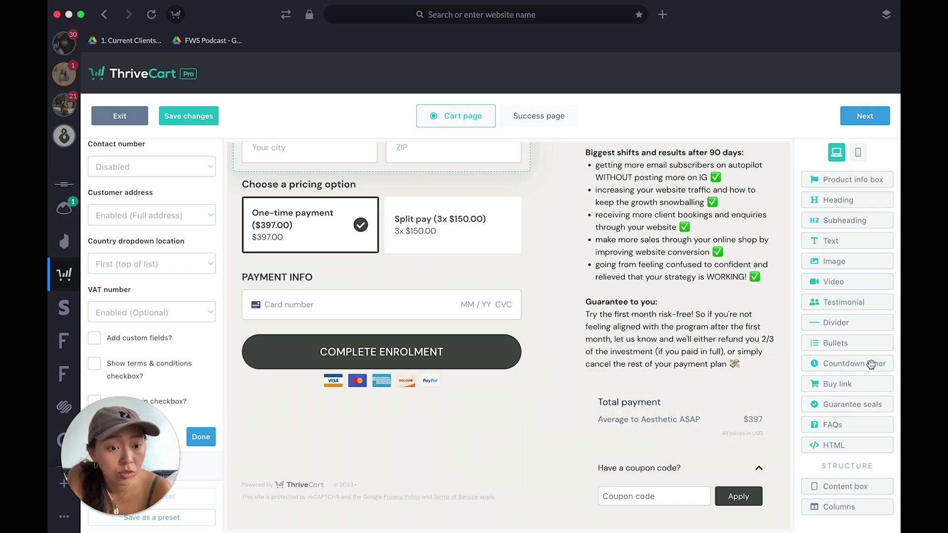
drag(870, 364, 503, 522)
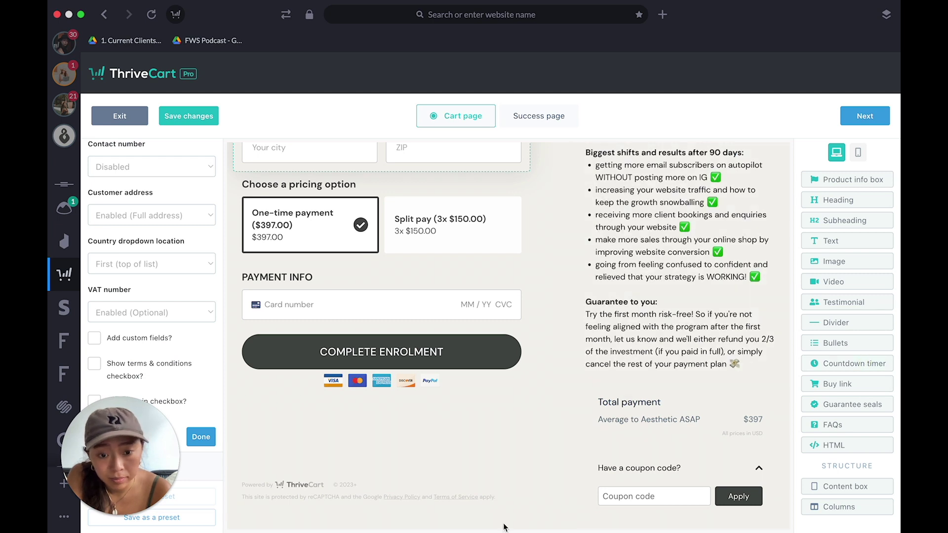
click(510, 440)
scroll(574, 385, down, 7)
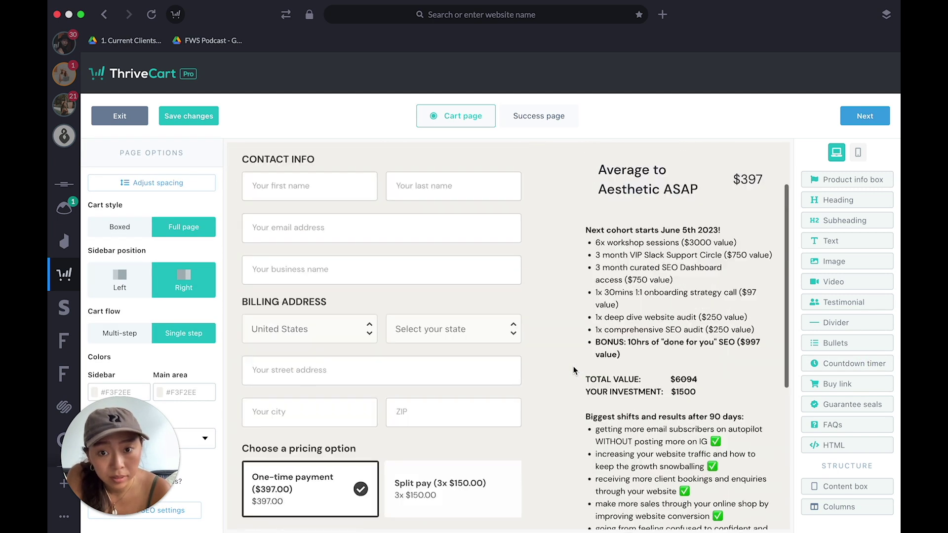
scroll(725, 423, up, 1)
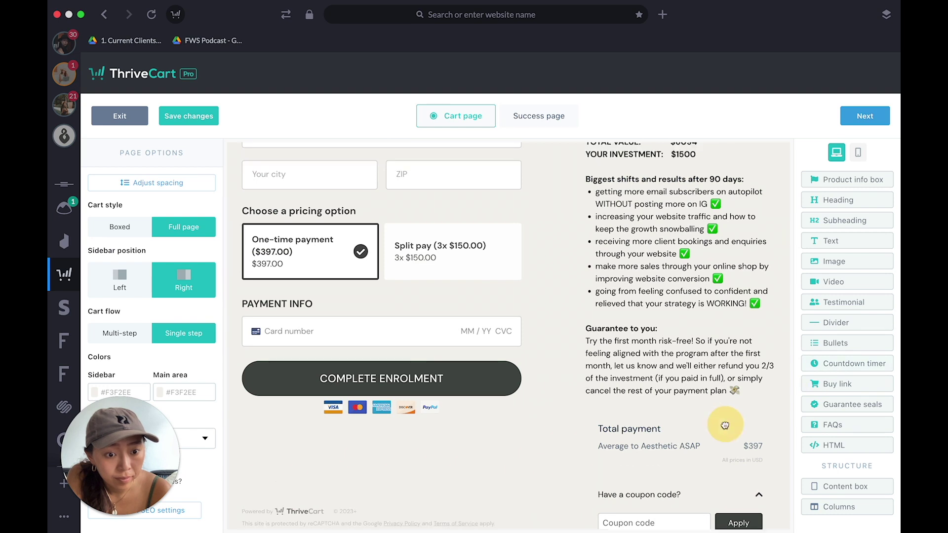
scroll(684, 468, down, 1)
right_click(684, 468)
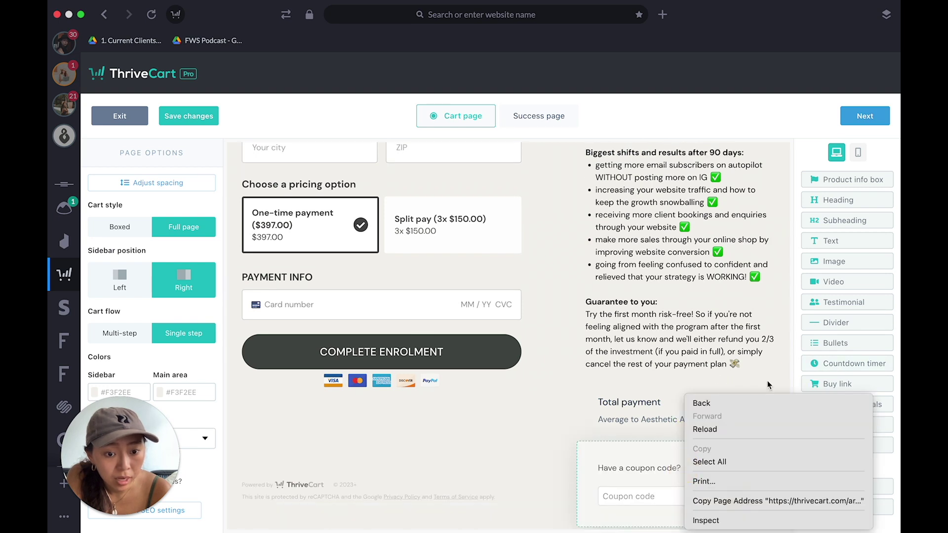
click(510, 452)
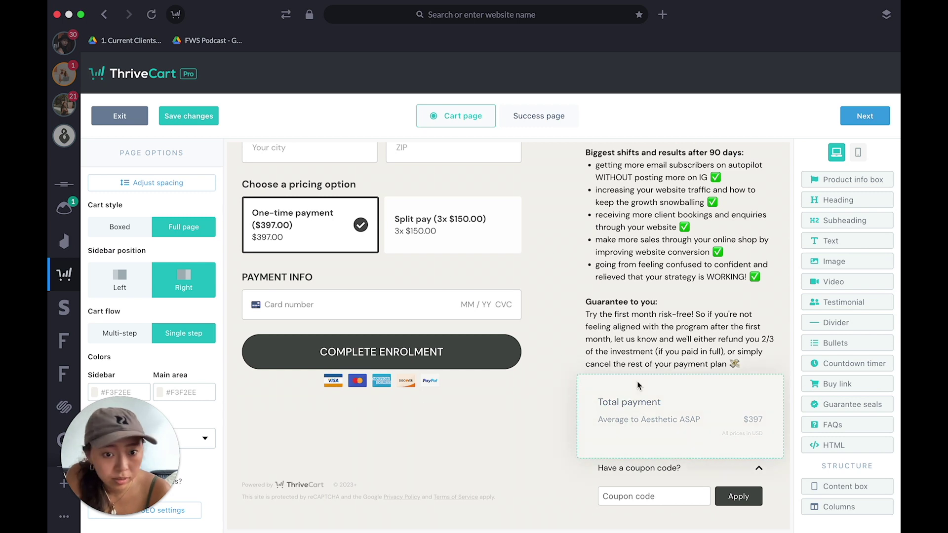
scroll(637, 381, up, 3)
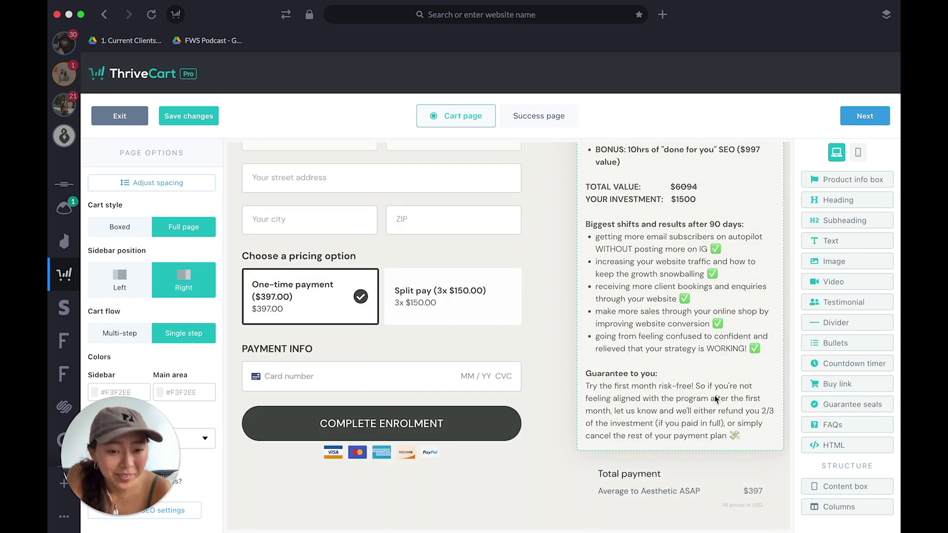
scroll(716, 400, up, 10)
Select the product description text and the AROHA VISUALS logo image in turn to check their element options
click(701, 335)
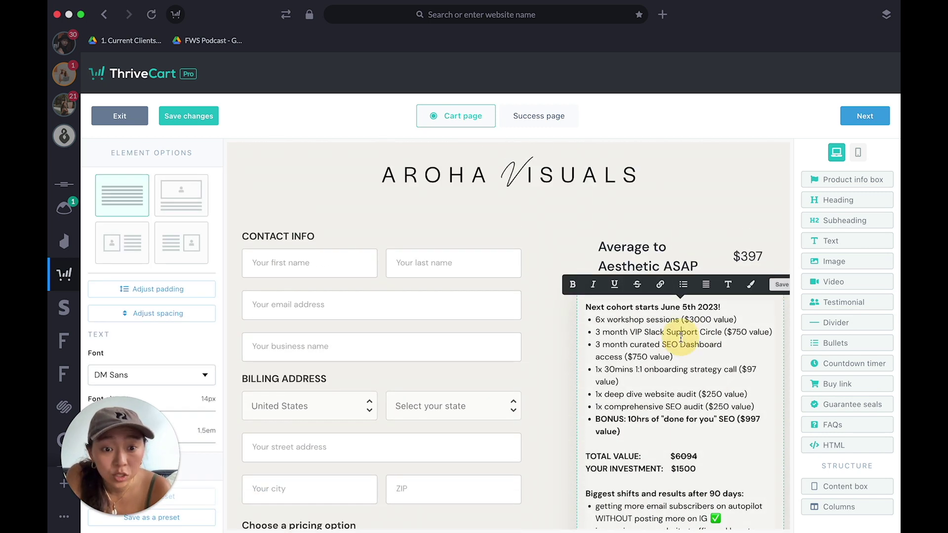
drag(622, 310, 684, 220)
click(596, 167)
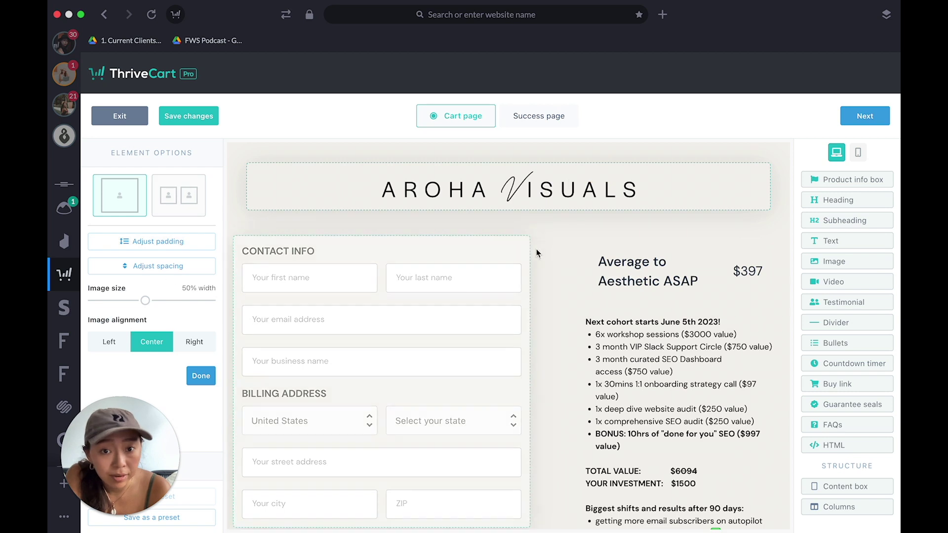
Preview the whole cart page in the mobile layout and return to the desktop layout
click(858, 155)
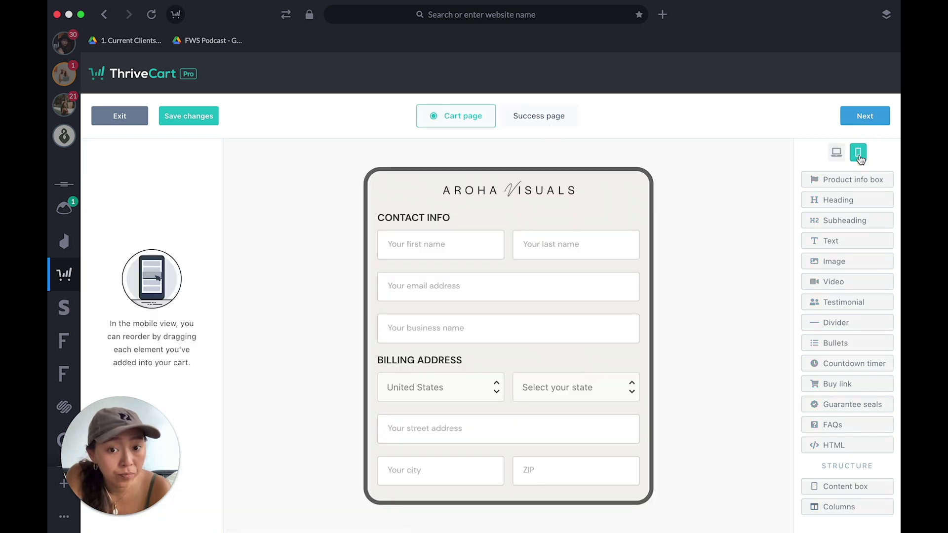
scroll(558, 290, down, 15)
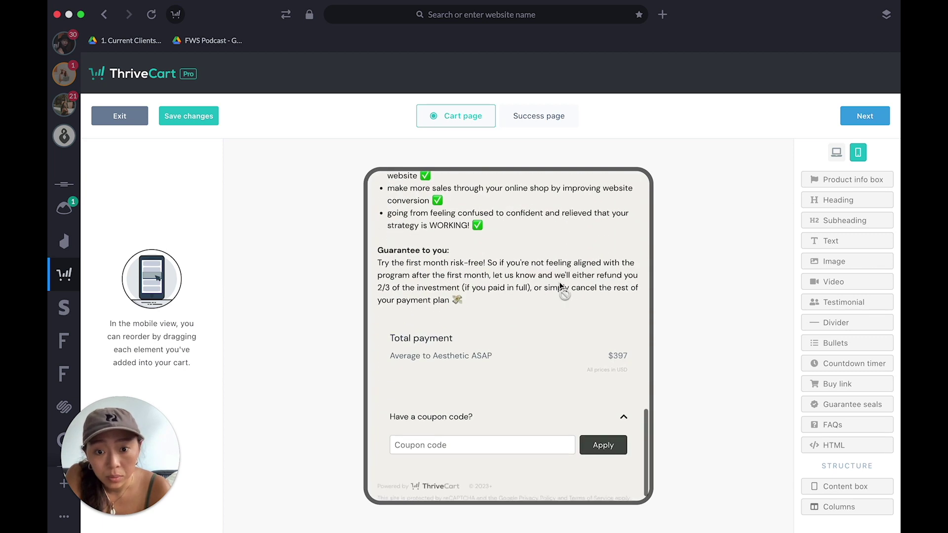
scroll(565, 253, up, 15)
scroll(565, 254, down, 2)
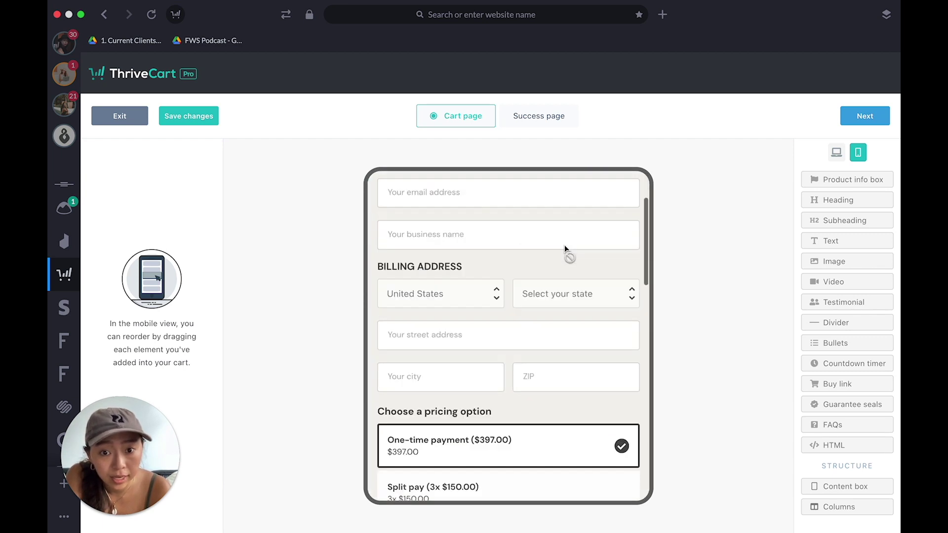
scroll(564, 246, down, 10)
scroll(565, 246, up, 12)
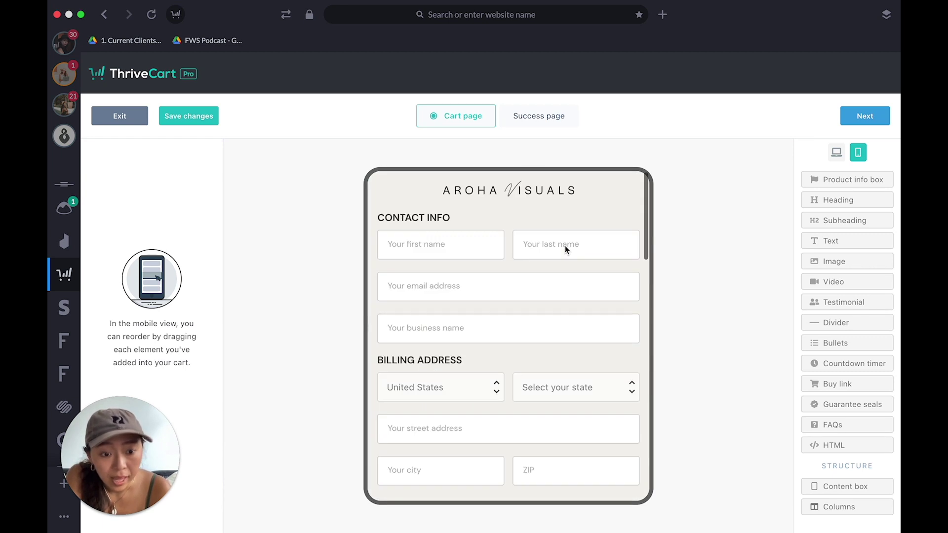
click(838, 154)
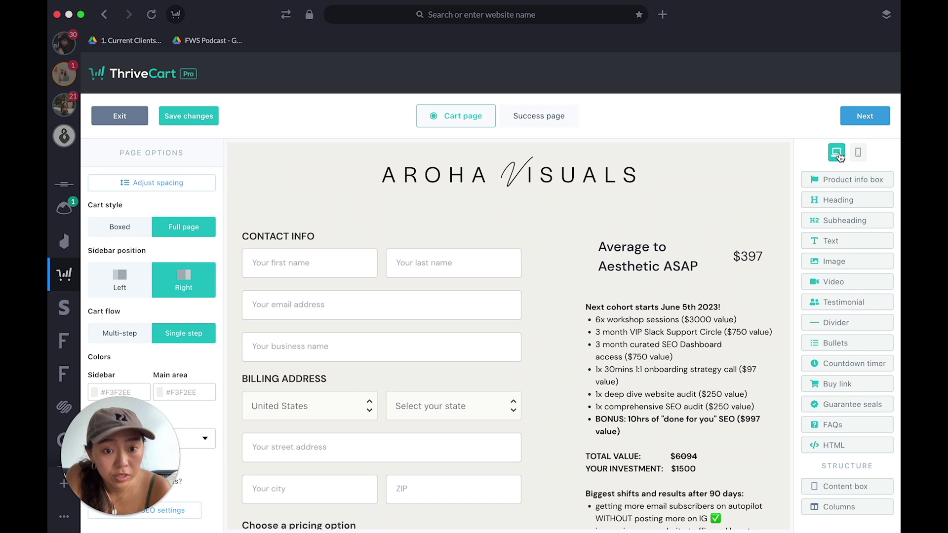
Move on to the success page, review its thank-you message and order summary, and complete the cart design
click(857, 116)
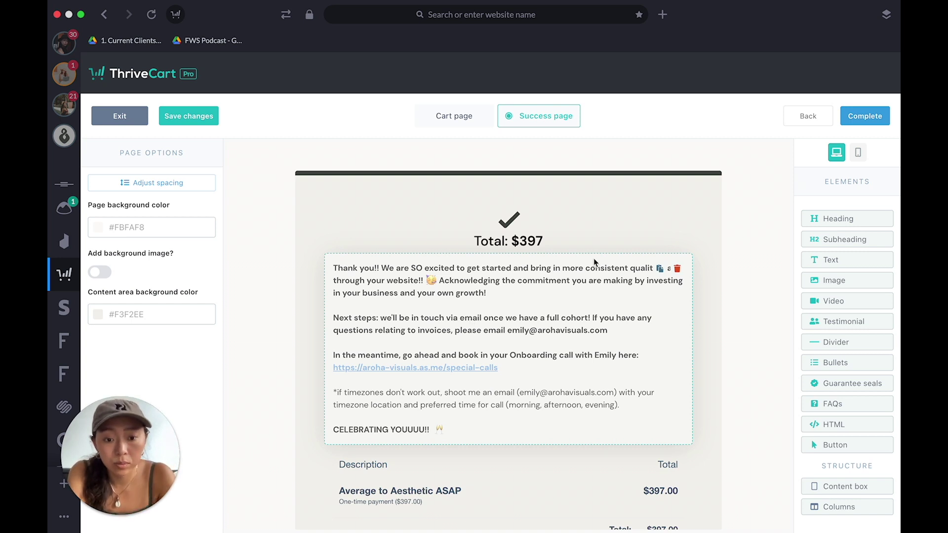
scroll(605, 360, down, 3)
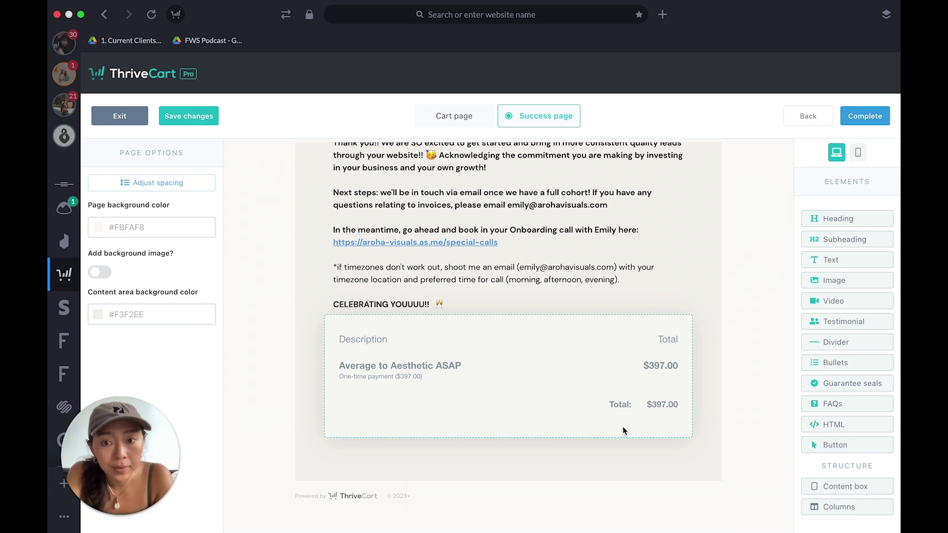
scroll(623, 430, up, 3)
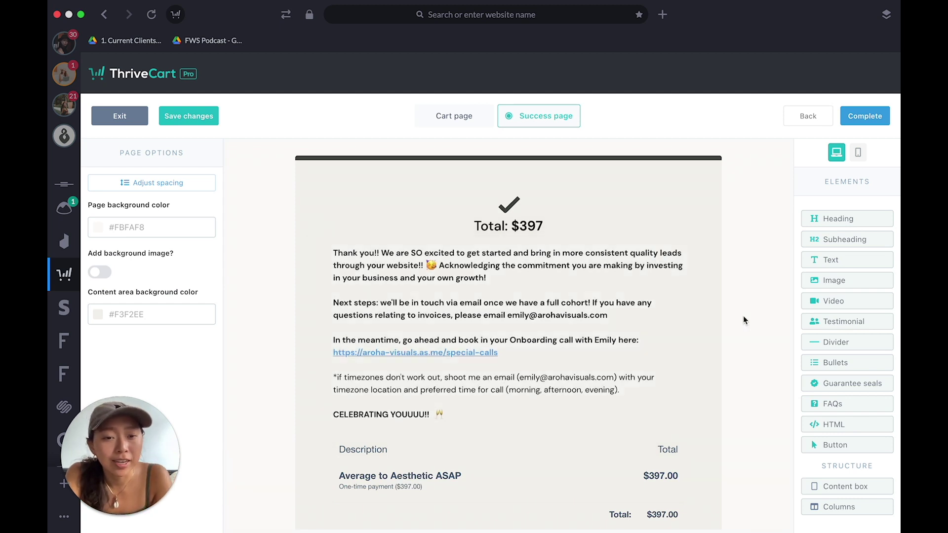
scroll(743, 317, down, 3)
click(866, 119)
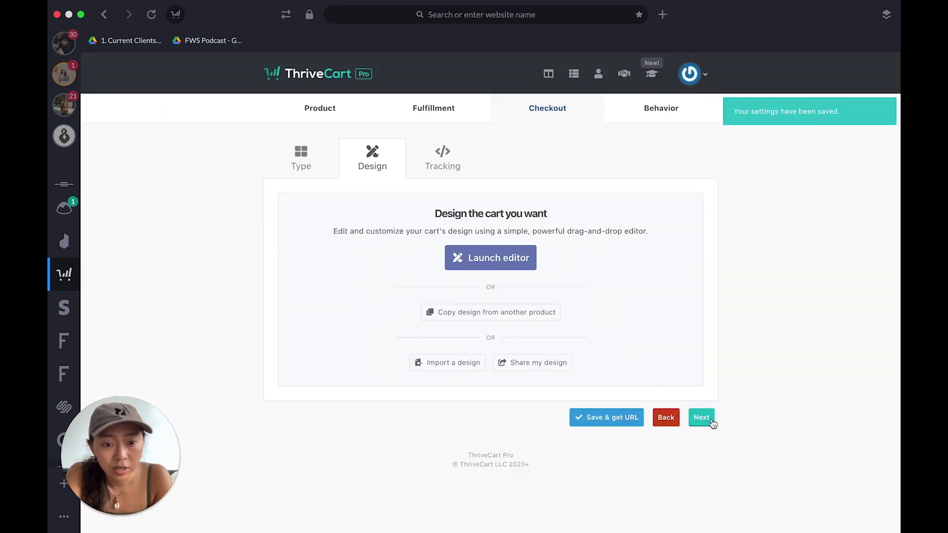
Go through the tracking services and behavior rules of the product, and save it to get its checkout URL
click(701, 418)
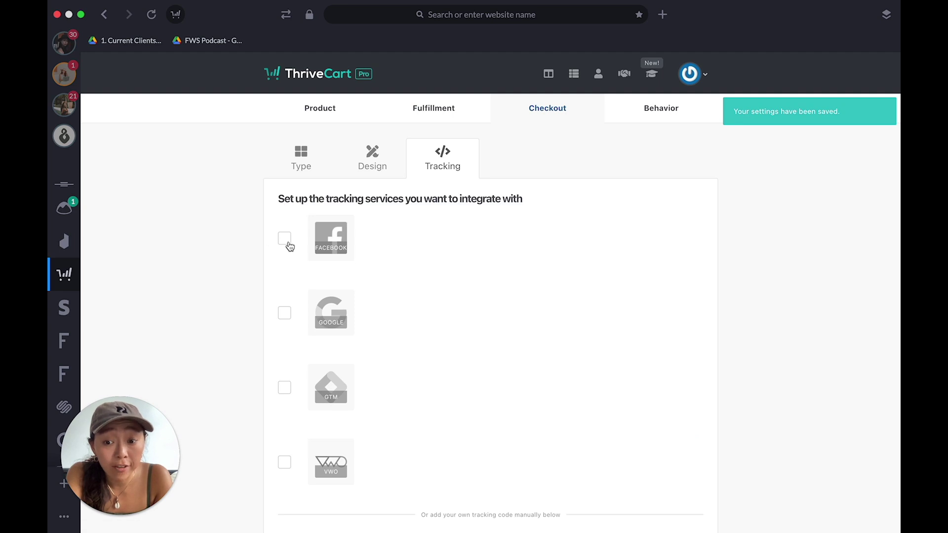
scroll(290, 246, down, 3)
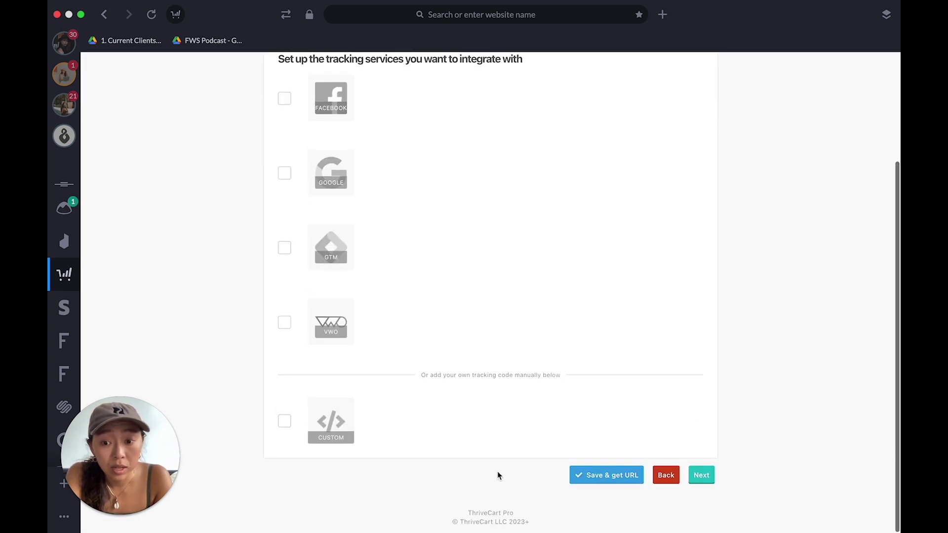
click(709, 475)
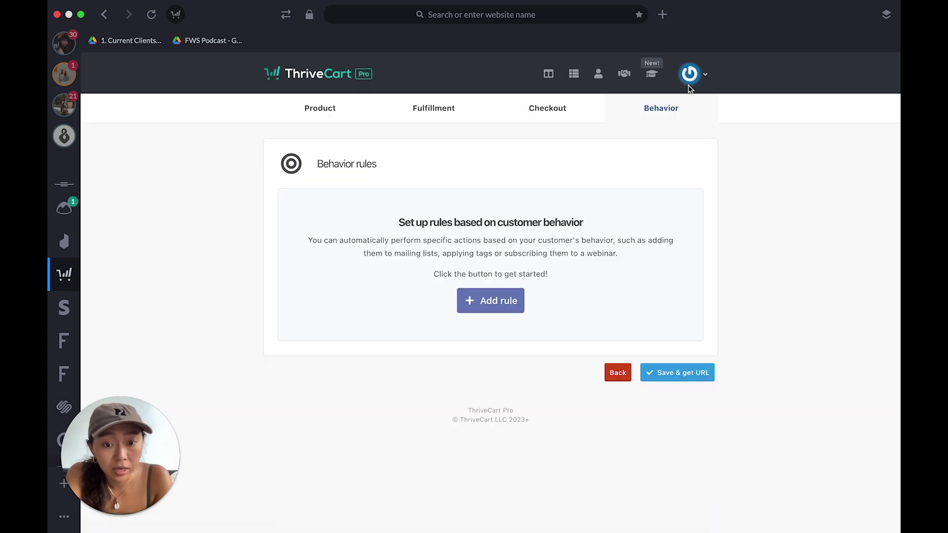
click(681, 369)
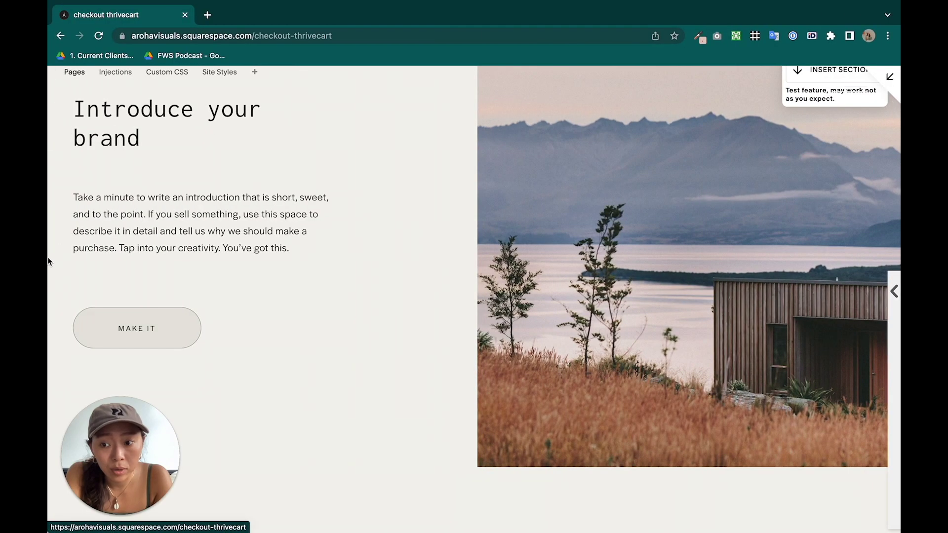
Switch to the Squarespace checkout thrivecart page, start editing it and open the MAKE IT button's content settings
scroll(896, 101, up, 3)
click(890, 78)
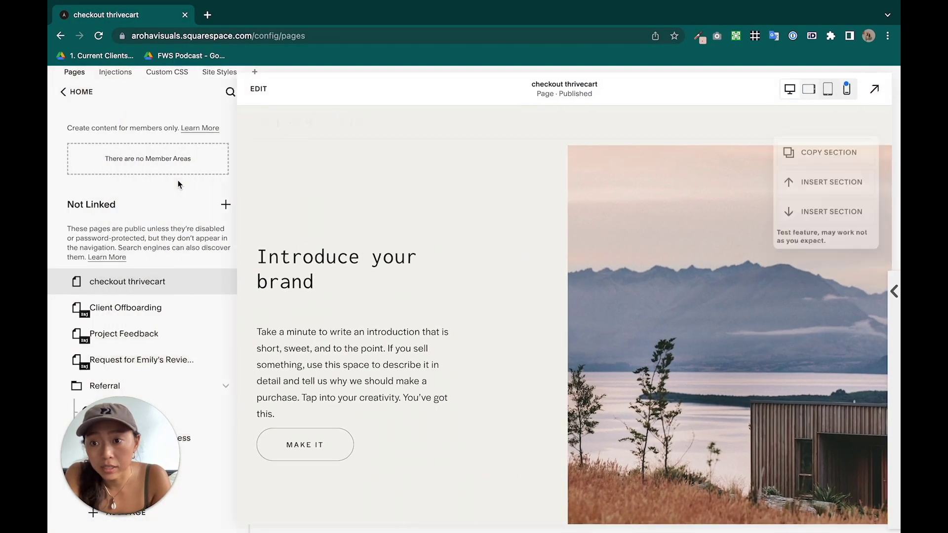
click(269, 96)
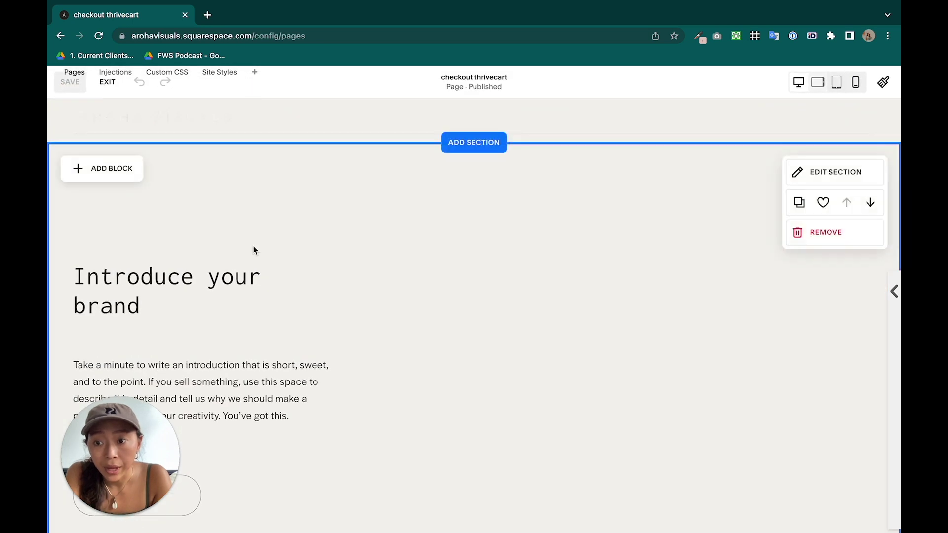
scroll(252, 247, down, 2)
double_click(181, 345)
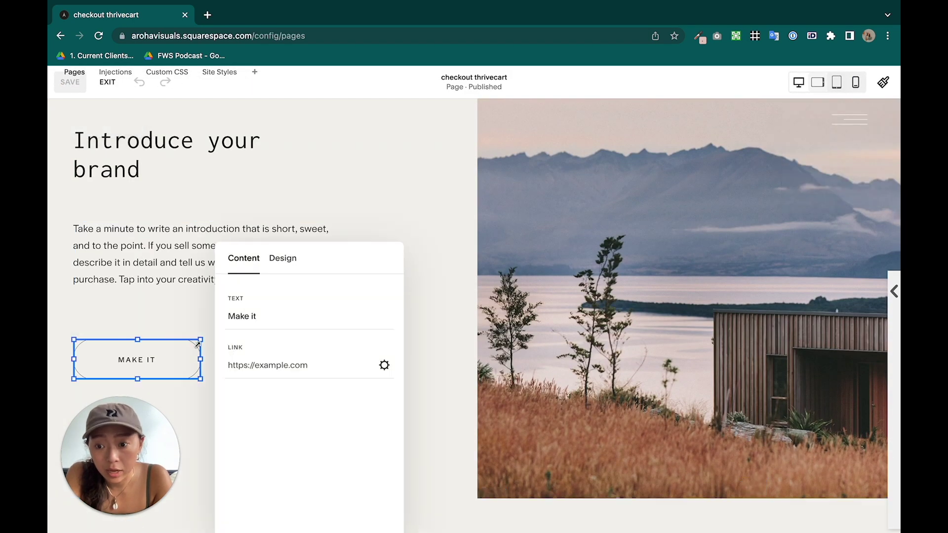
Change the intro section button's text to "enroll now"
triple_click(320, 315)
text(buy )
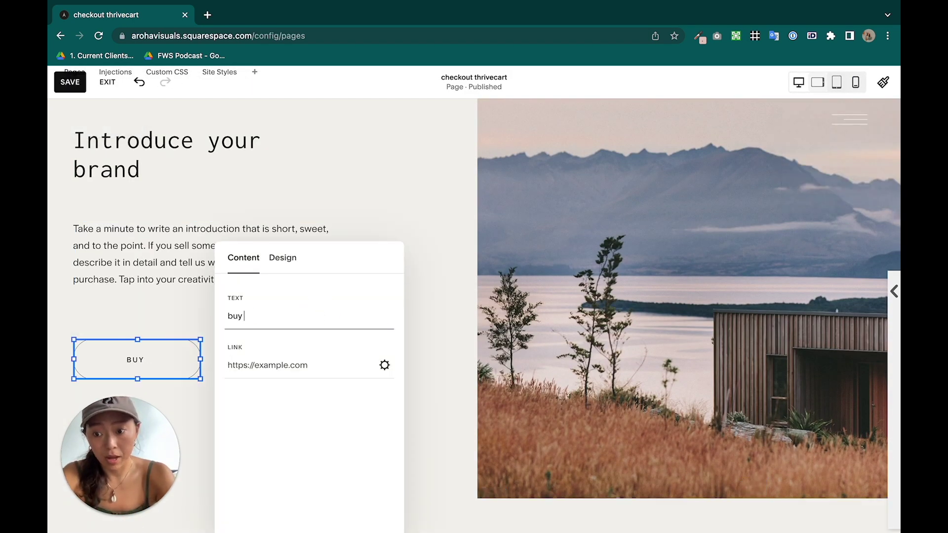
text(cou)
key(ctrl+a)
text(enr)
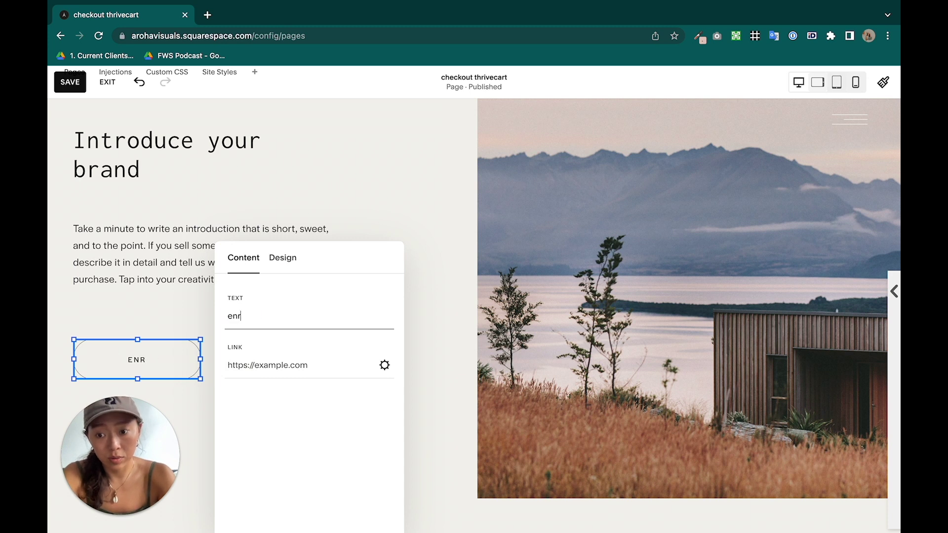
text(oll now)
click(323, 362)
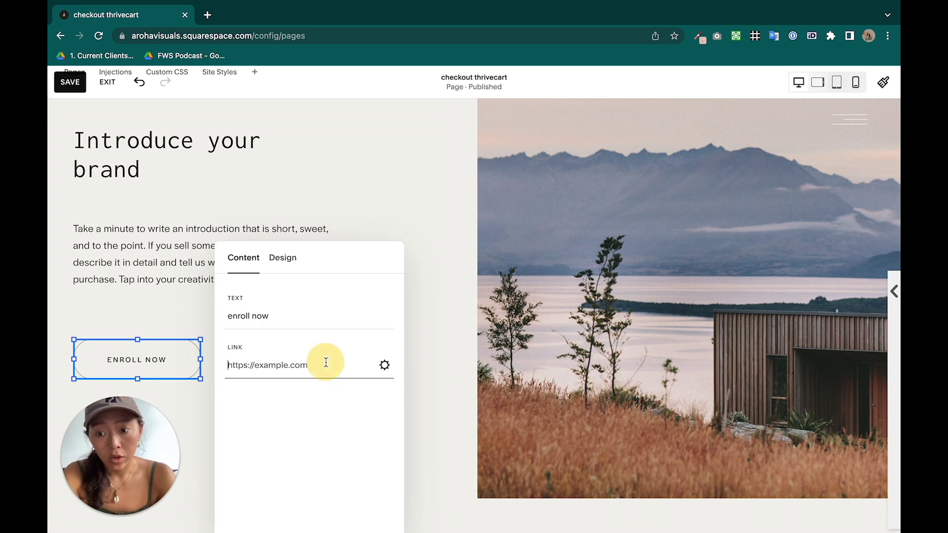
text(https://cart.arohavisuals.com/average-to-aesthetic-asap/)
click(384, 365)
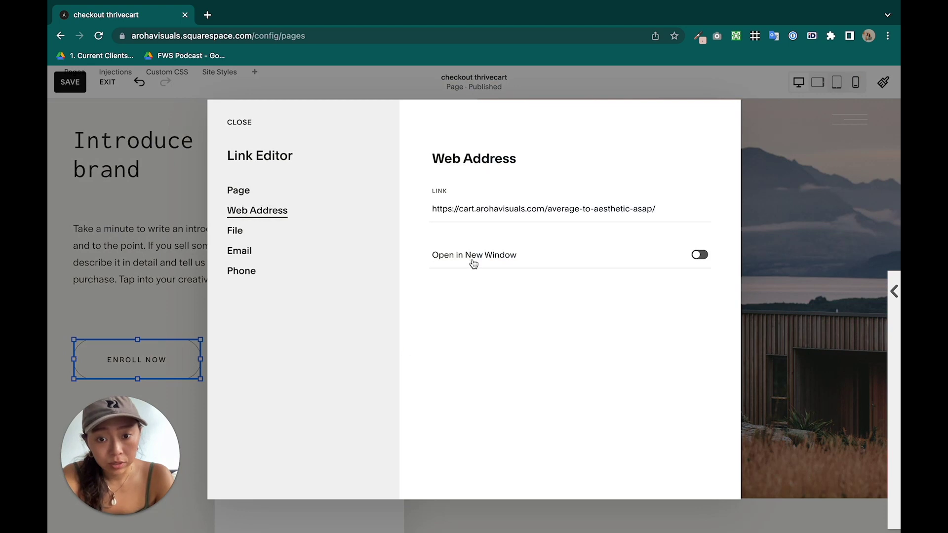
click(473, 263)
click(235, 122)
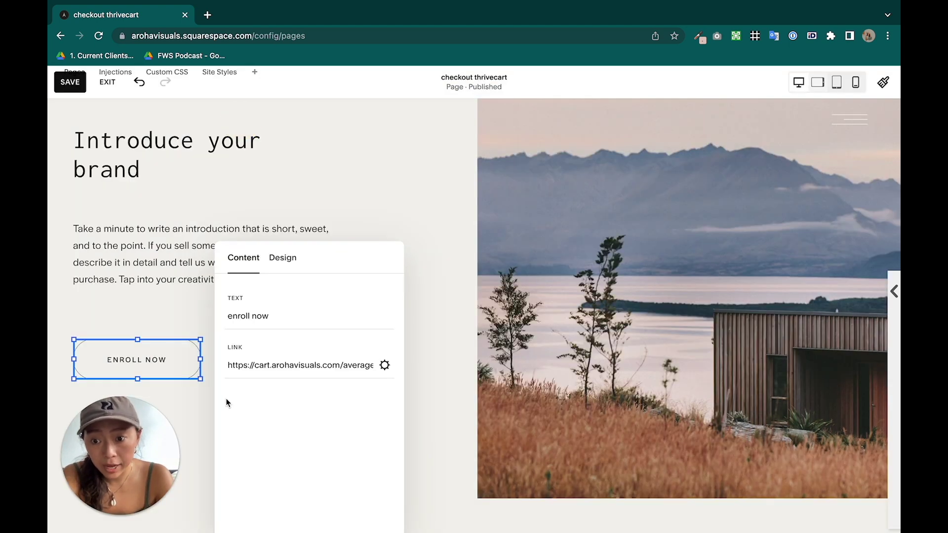
Turn off opening the enroll now button's link in a new window
click(386, 365)
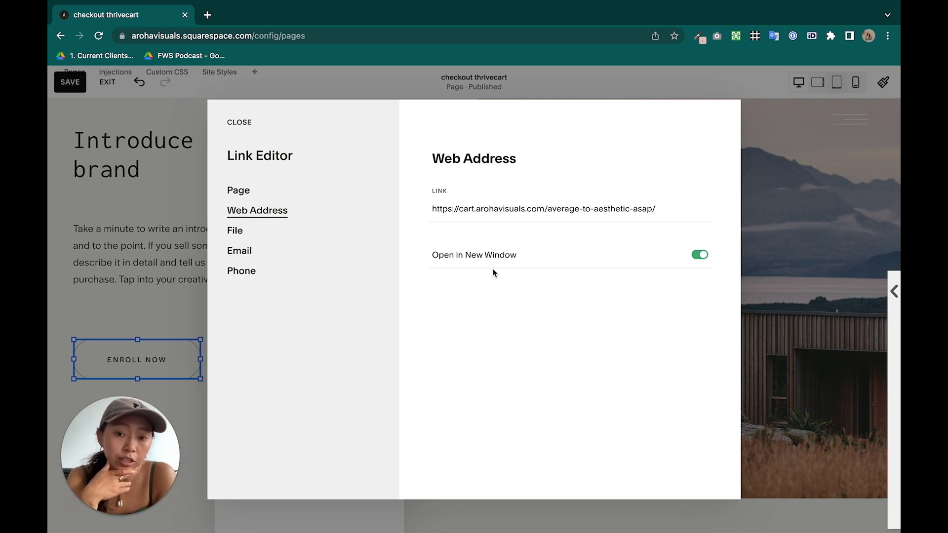
click(500, 254)
click(236, 122)
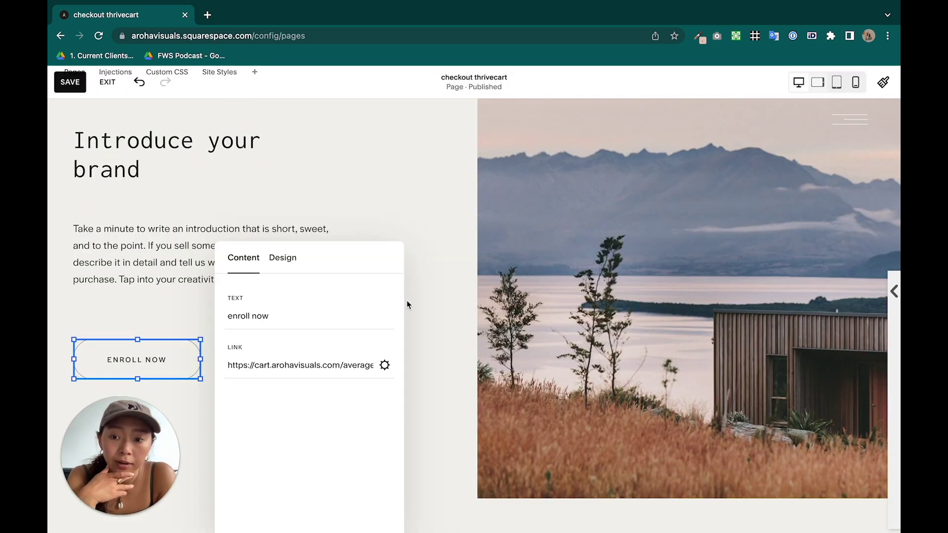
Widen the enroll now button to match the width of the intro paragraph above it
click(316, 348)
click(197, 318)
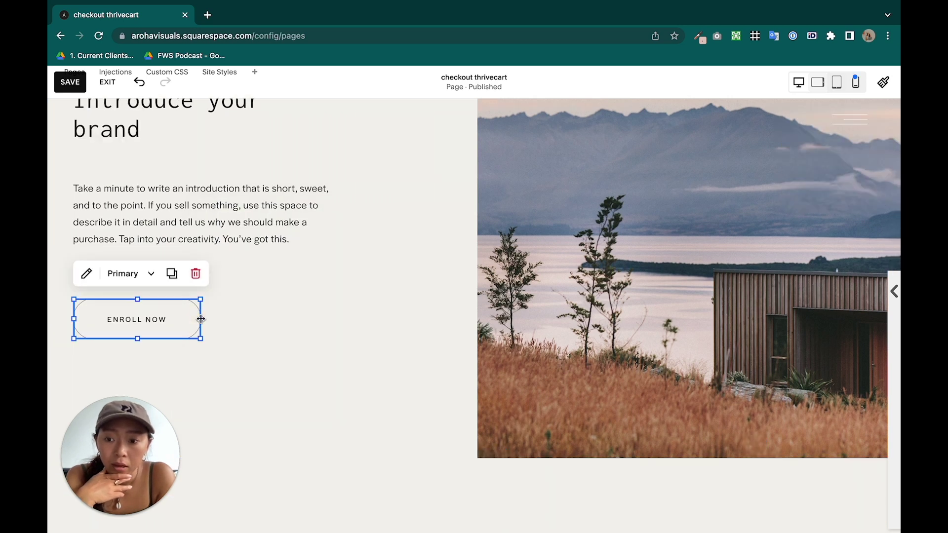
drag(200, 320, 335, 324)
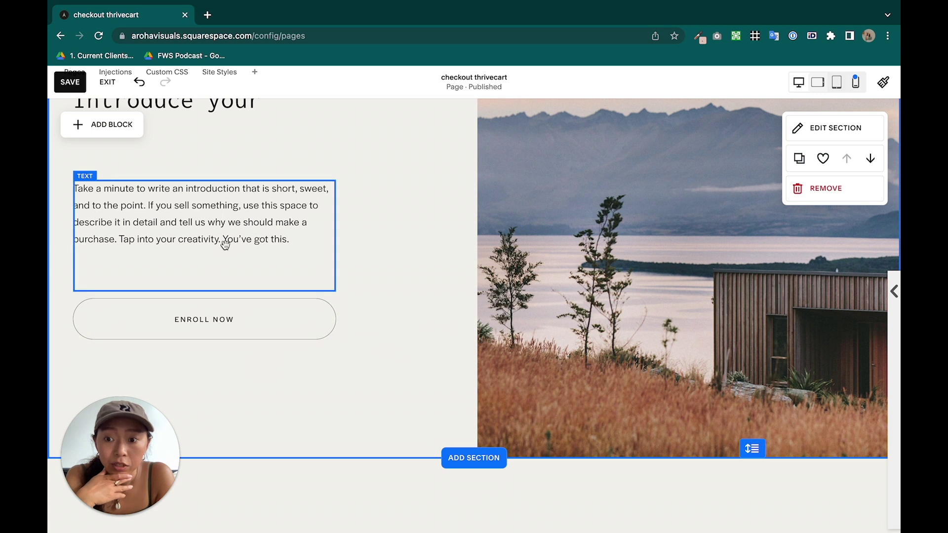
Add the line "ENROLL NOW" below the paragraph in the intro text block
click(278, 257)
click(302, 247)
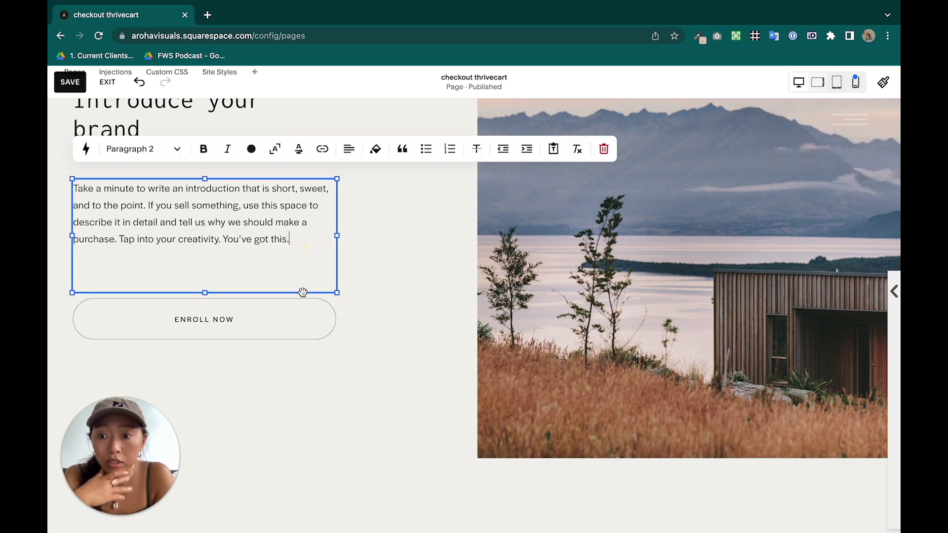
click(302, 289)
key(Return)
text(EN)
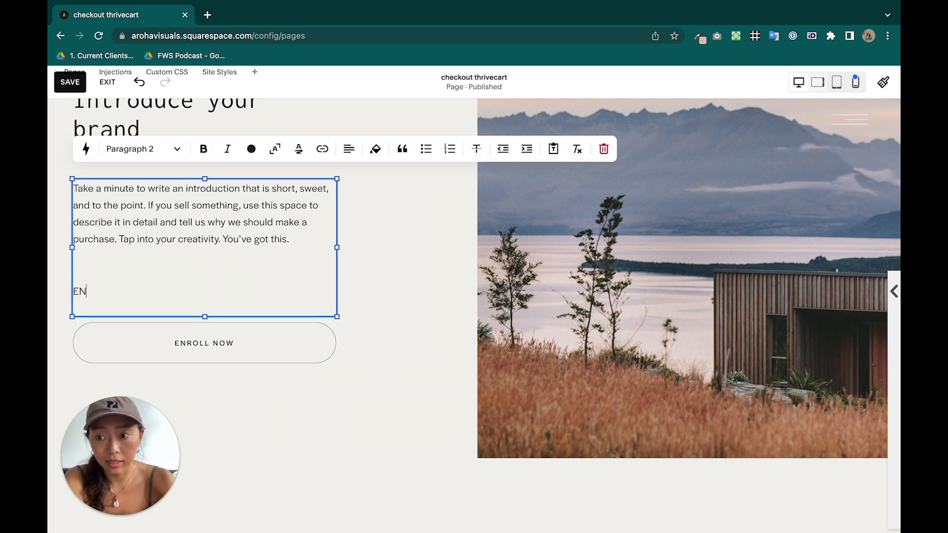
text(ROLL NOW)
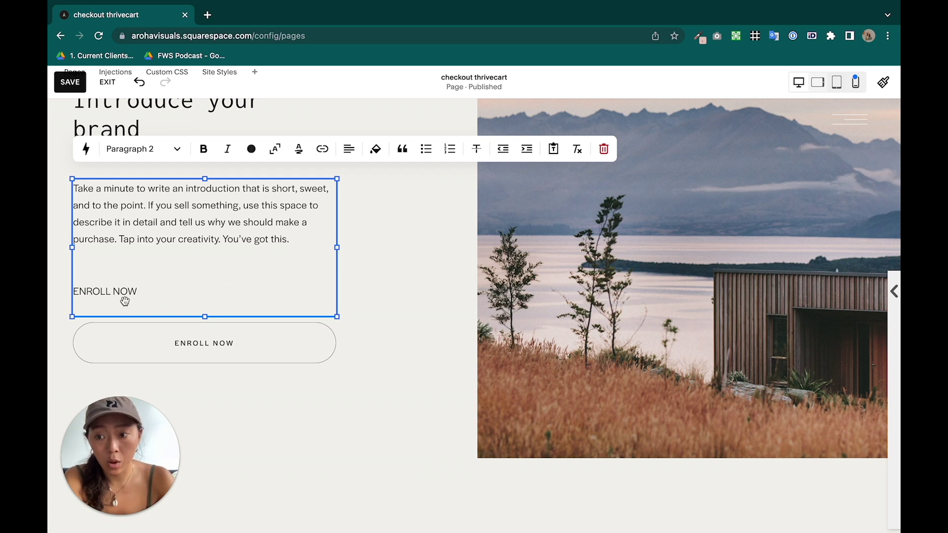
Format the ENROLL NOW line as Heading 4 and link it to the Average to Aesthetic ASAP checkout URL
triple_click(124, 291)
click(158, 148)
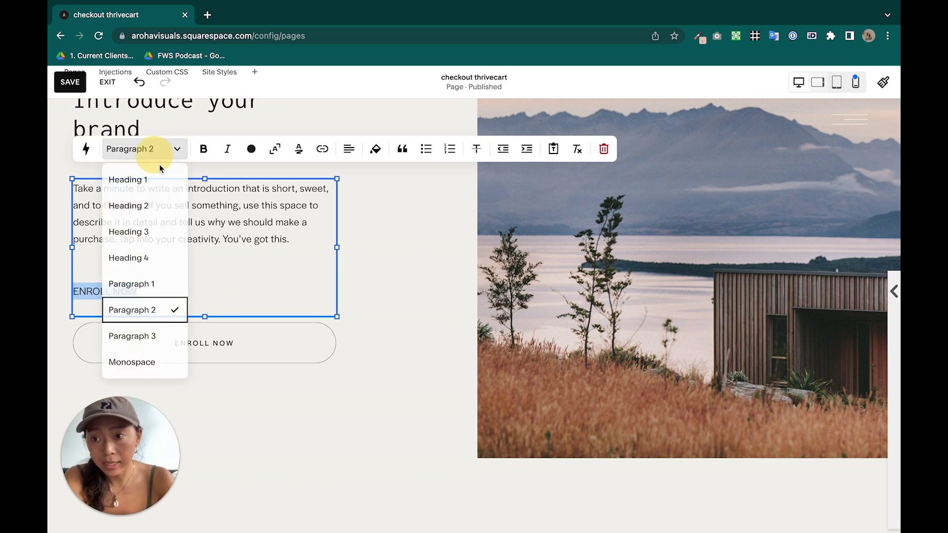
click(162, 259)
click(322, 149)
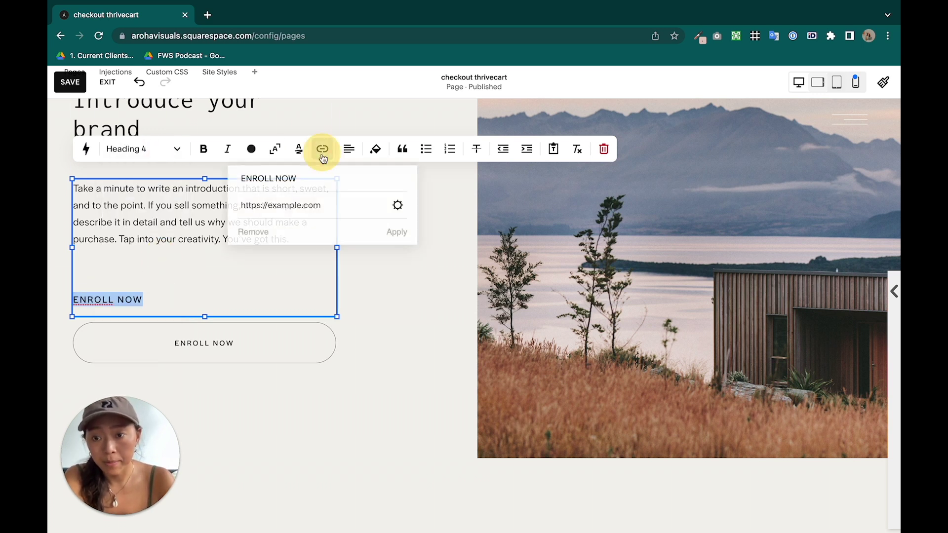
key(super+v)
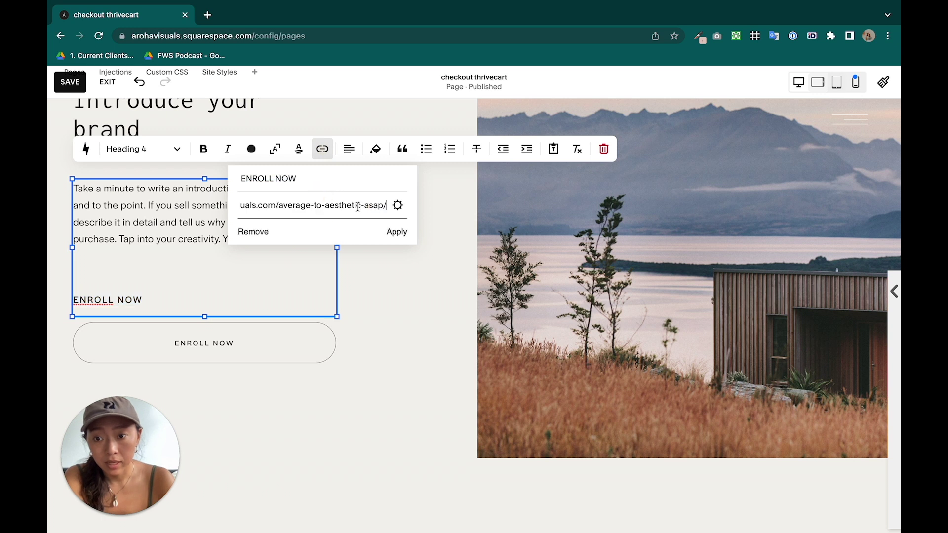
click(400, 234)
Remove the empty line above the ENROLL NOW text, then save the page and leave editing mode
click(237, 254)
key(BackSpace)
click(372, 380)
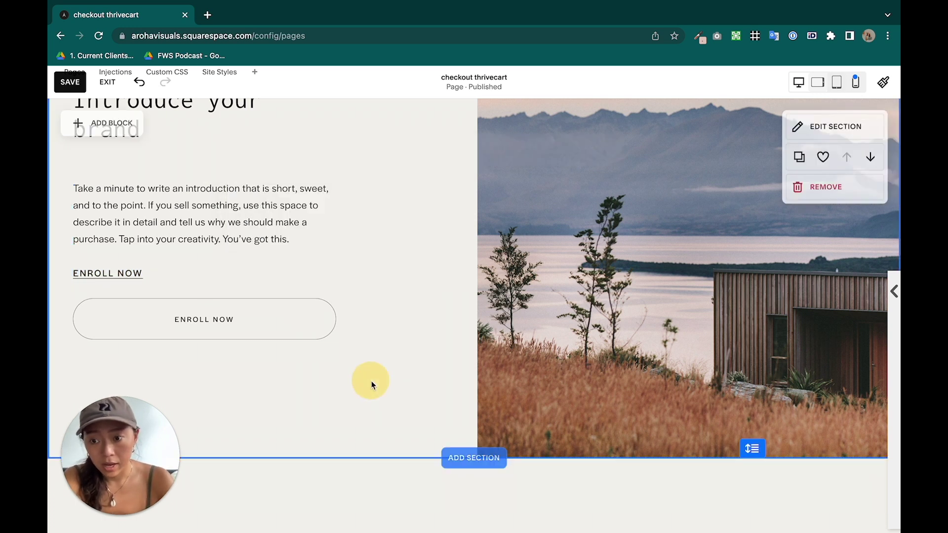
click(69, 83)
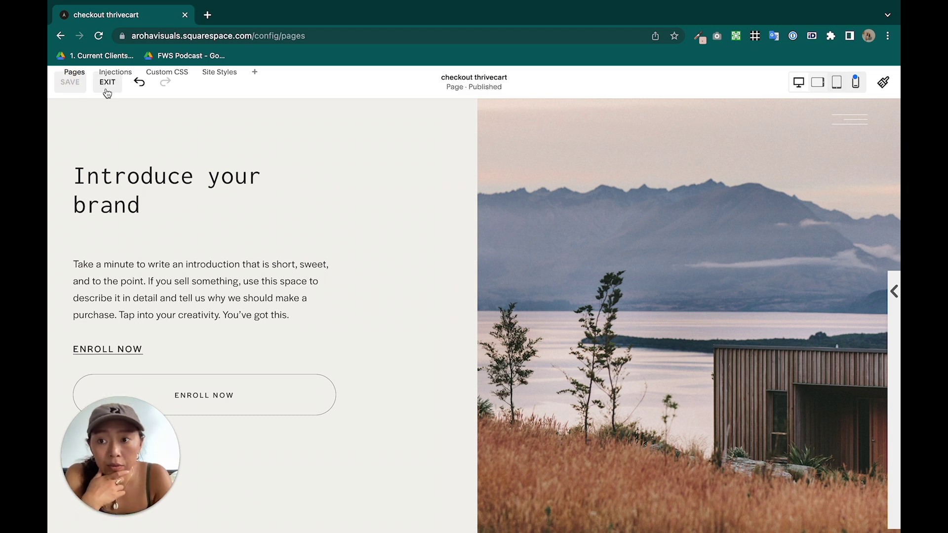
click(107, 82)
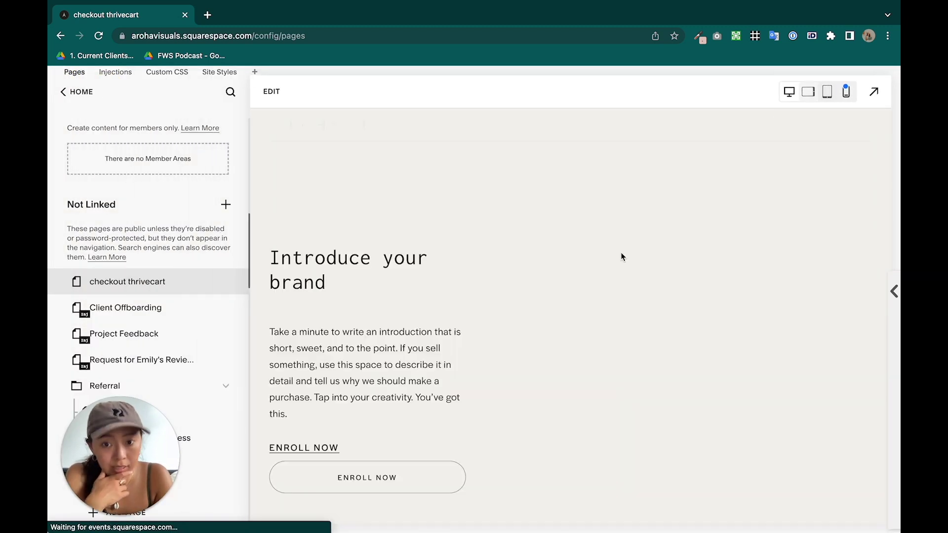
Preview the page at full size, test the ENROLL NOW button, and look through the linked checkout before returning
click(872, 91)
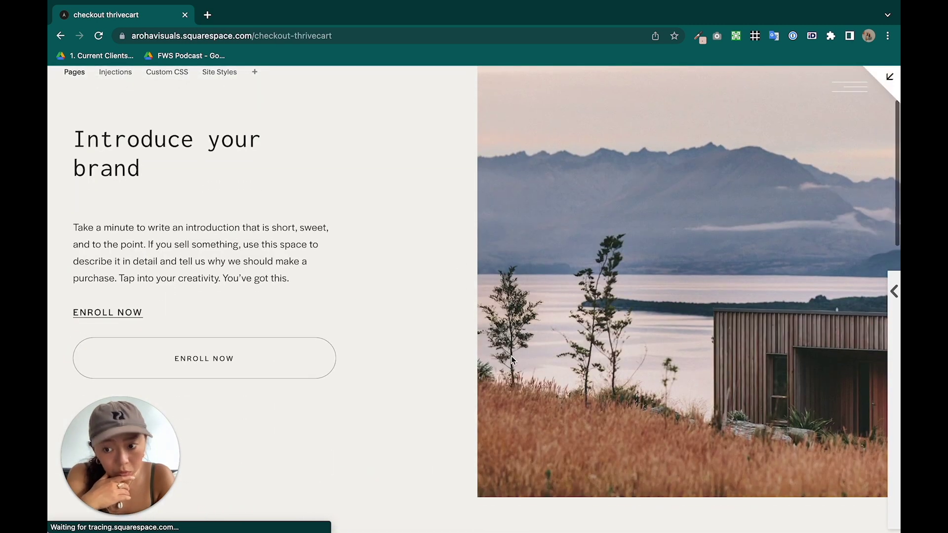
click(202, 364)
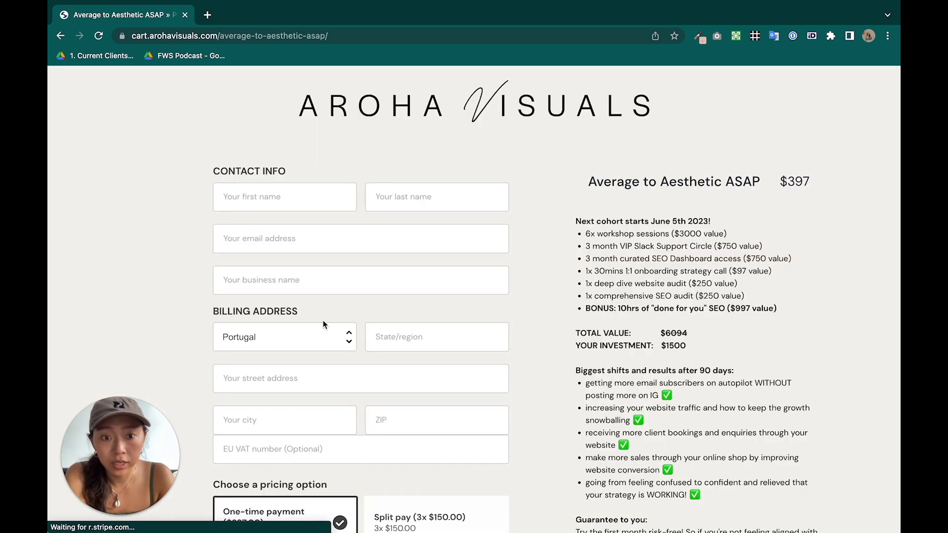
scroll(548, 292, down, 5)
scroll(558, 291, up, 5)
scroll(573, 289, left, 3)
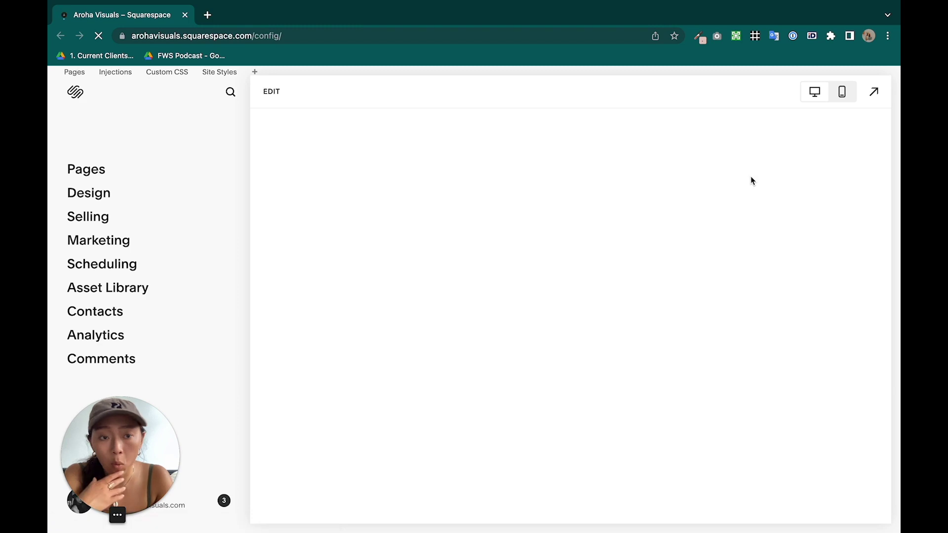
Test the ENROLL NOW text link, look through its checkout, and return to preview the Squarespace page at full size
scroll(330, 432, down, 1)
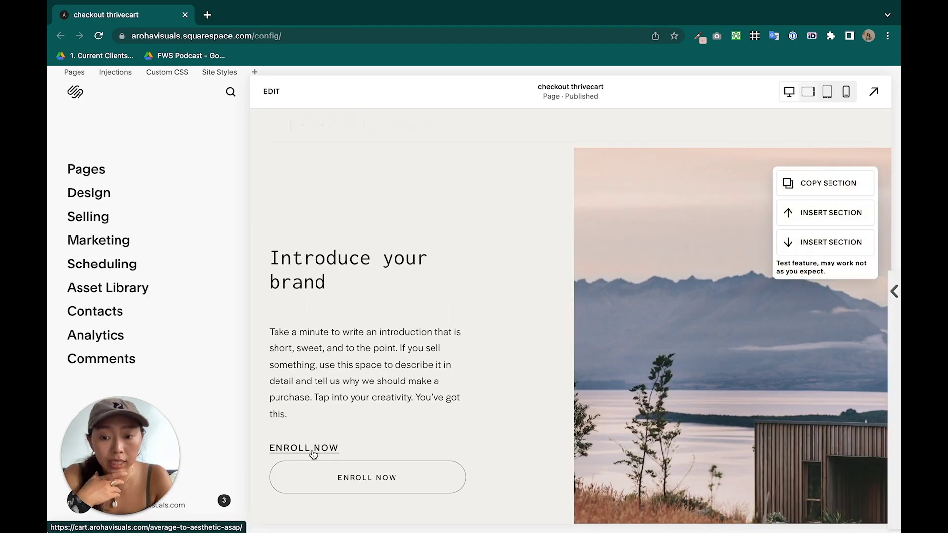
click(313, 449)
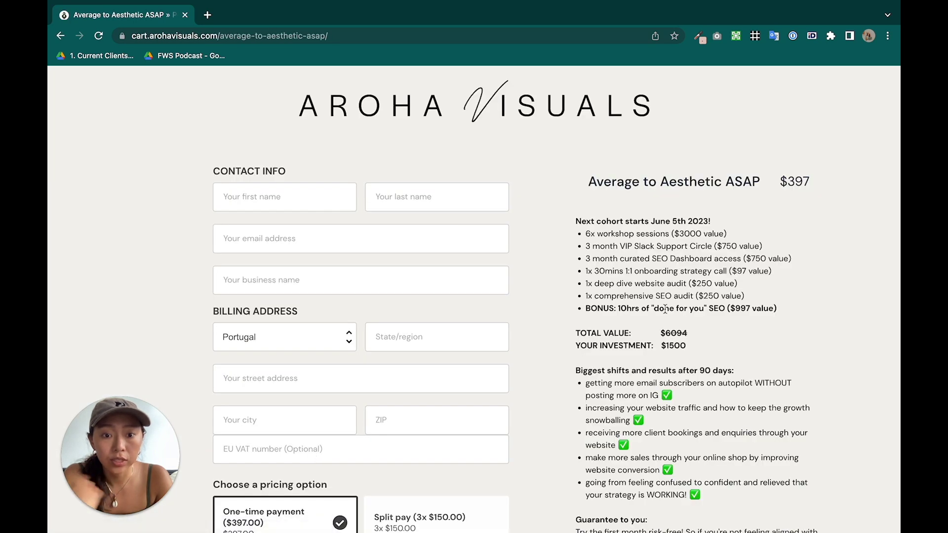
scroll(665, 309, down, 5)
scroll(665, 309, up, 5)
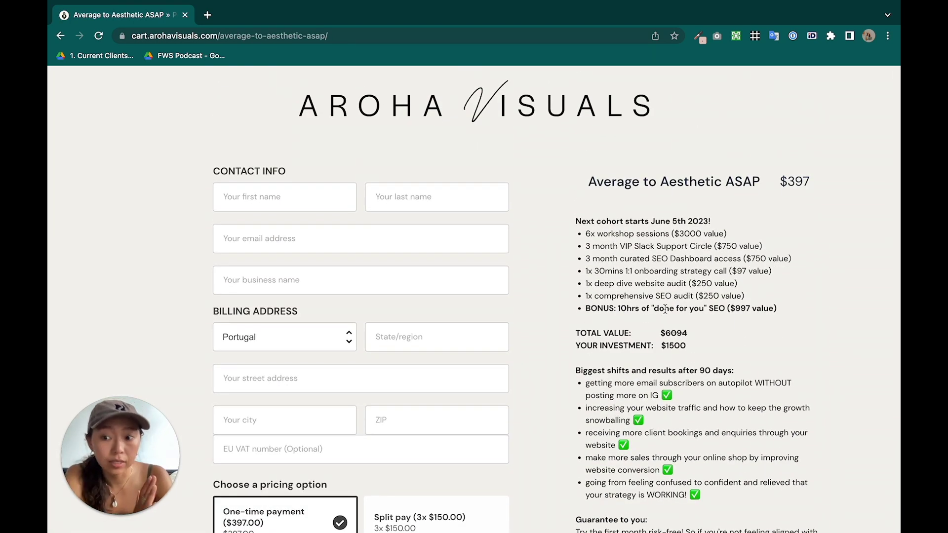
scroll(666, 308, left, 5)
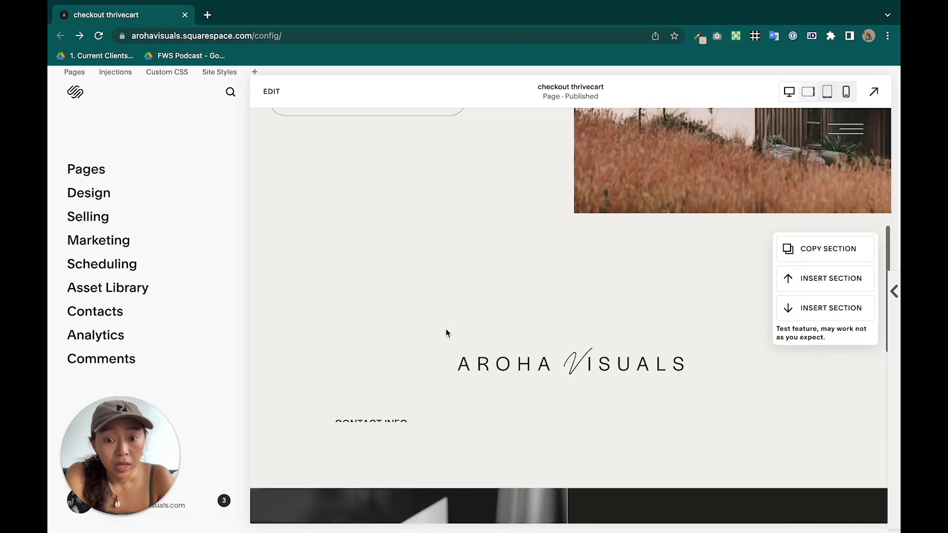
click(873, 91)
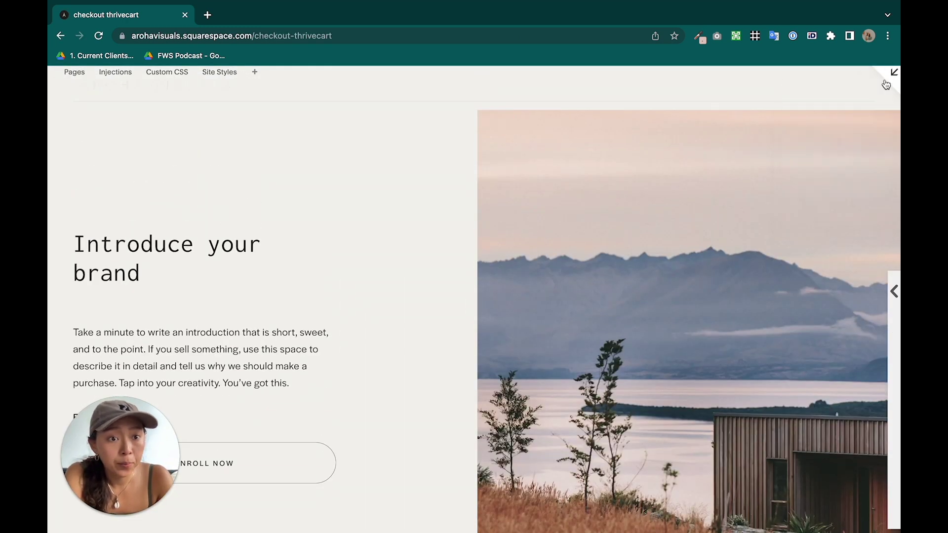
click(885, 83)
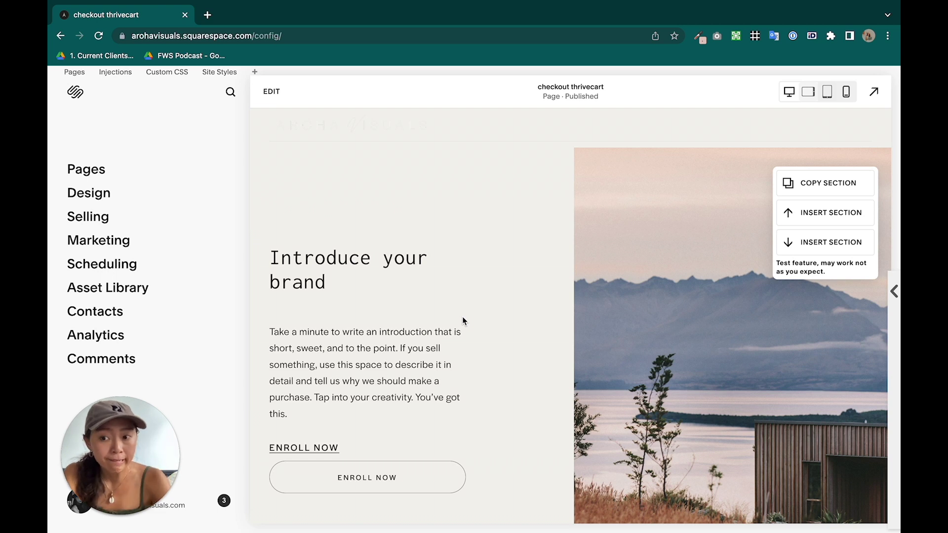
Switch to the ThriveCart window and go to its dashboard
key(ctrl+Right)
click(462, 315)
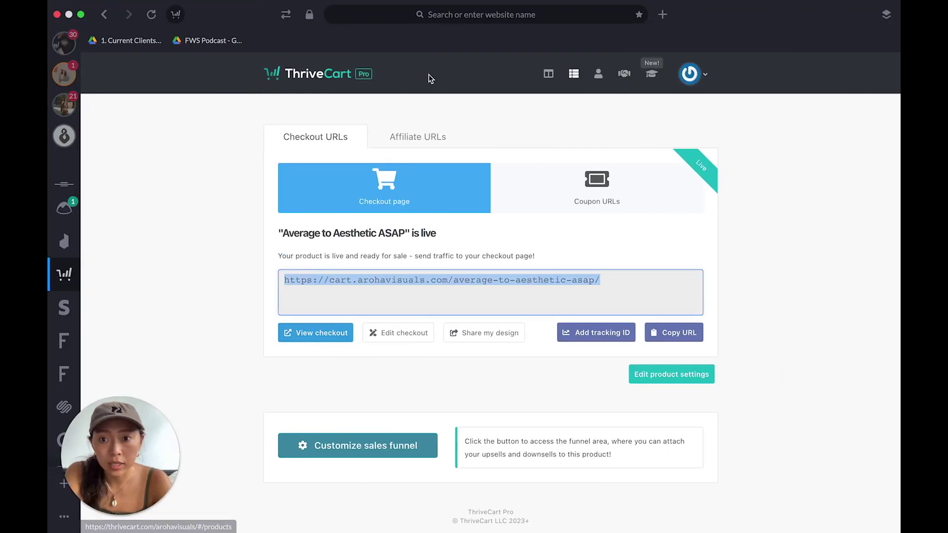
click(549, 75)
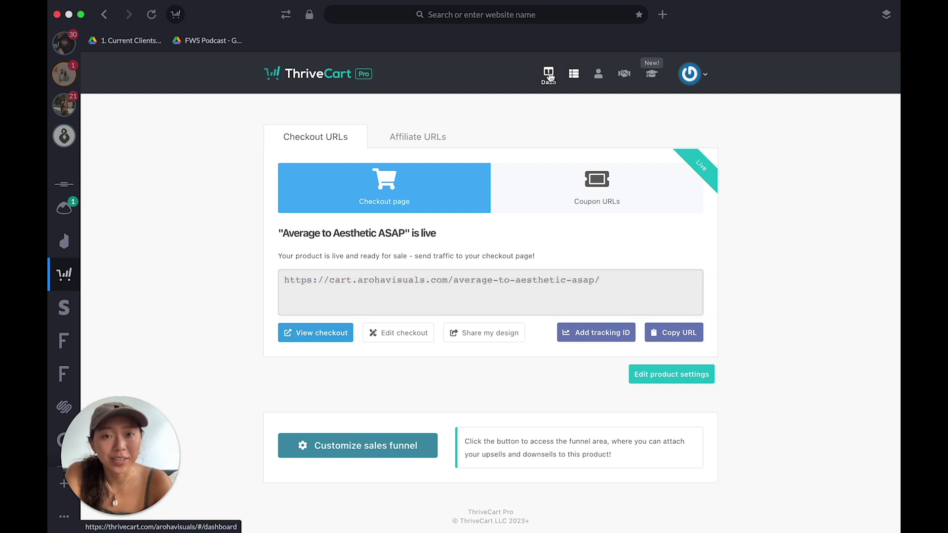